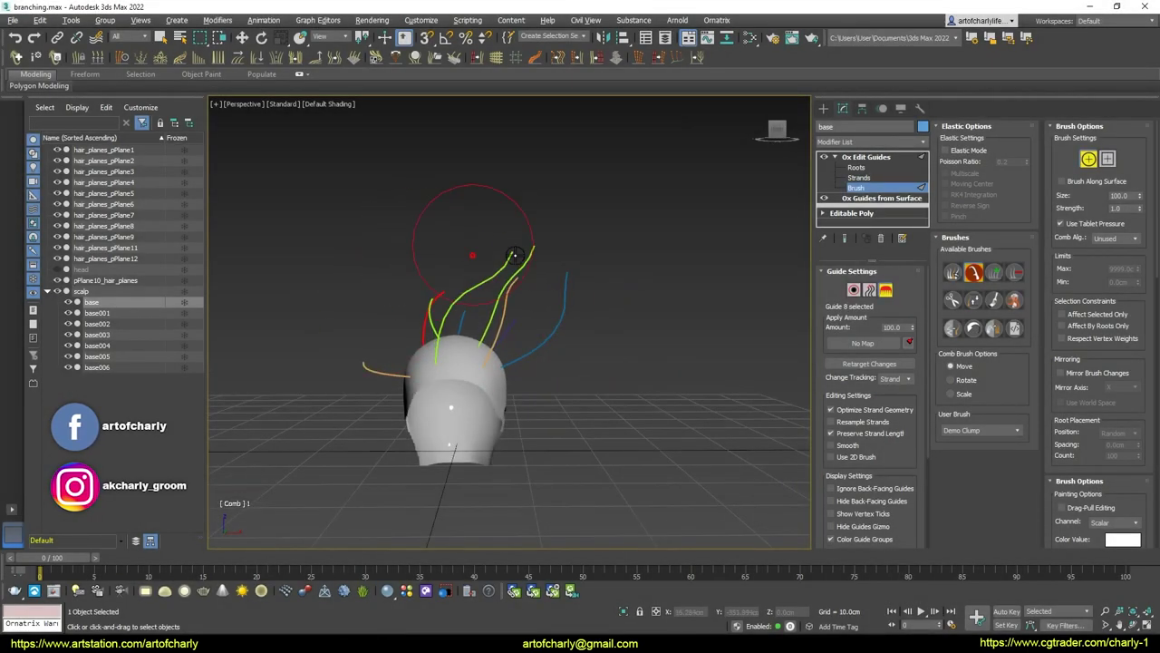
Comb the green scalp guides toward the right and view the groom from the side
{"action": "left_click_drag", "start_coordinate": [513, 257], "coordinate": [578, 285]}
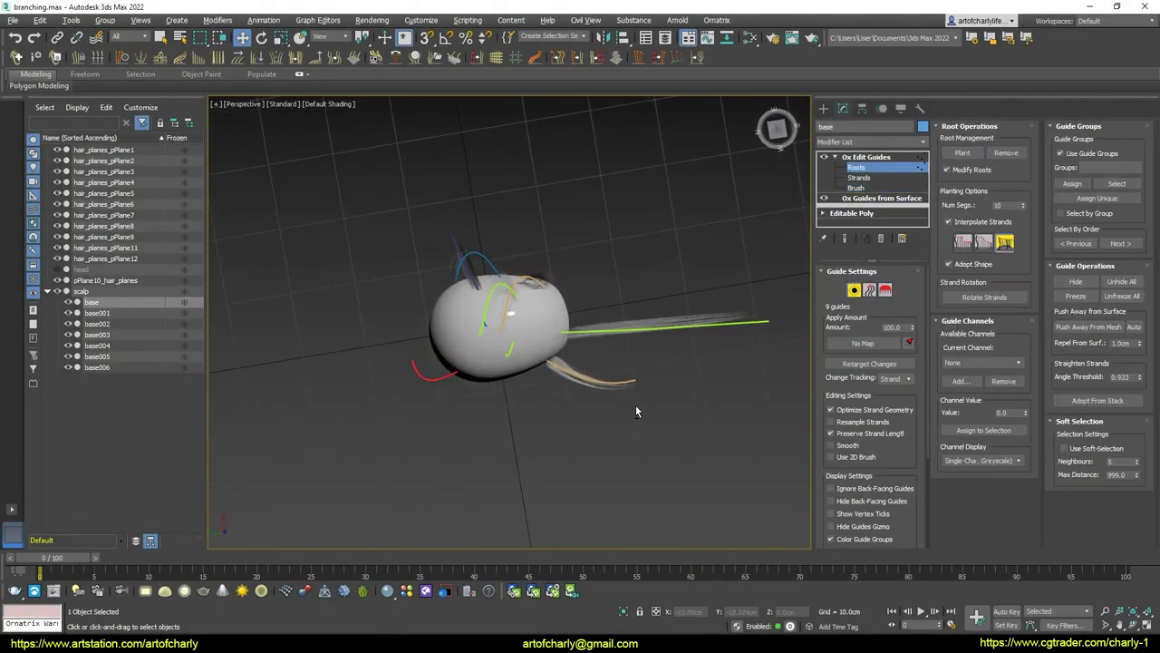
{"action": "mouse_move", "coordinate": [635, 405]}
{"action": "middle_mouse_down", "text": "alt"}
{"action": "mouse_move", "coordinate": [475, 336]}
{"action": "mouse_move", "coordinate": [675, 337]}
{"action": "mouse_move", "coordinate": [615, 352]}
{"action": "mouse_move", "coordinate": [635, 342]}
{"action": "mouse_move", "coordinate": [667, 239]}
{"action": "middle_mouse_up", "text": "alt"}
{"action": "scroll", "coordinate": [702, 296], "scroll_direction": "up", "scroll_amount": 3}
{"action": "scroll", "coordinate": [662, 309], "scroll_direction": "down", "scroll_amount": 4}
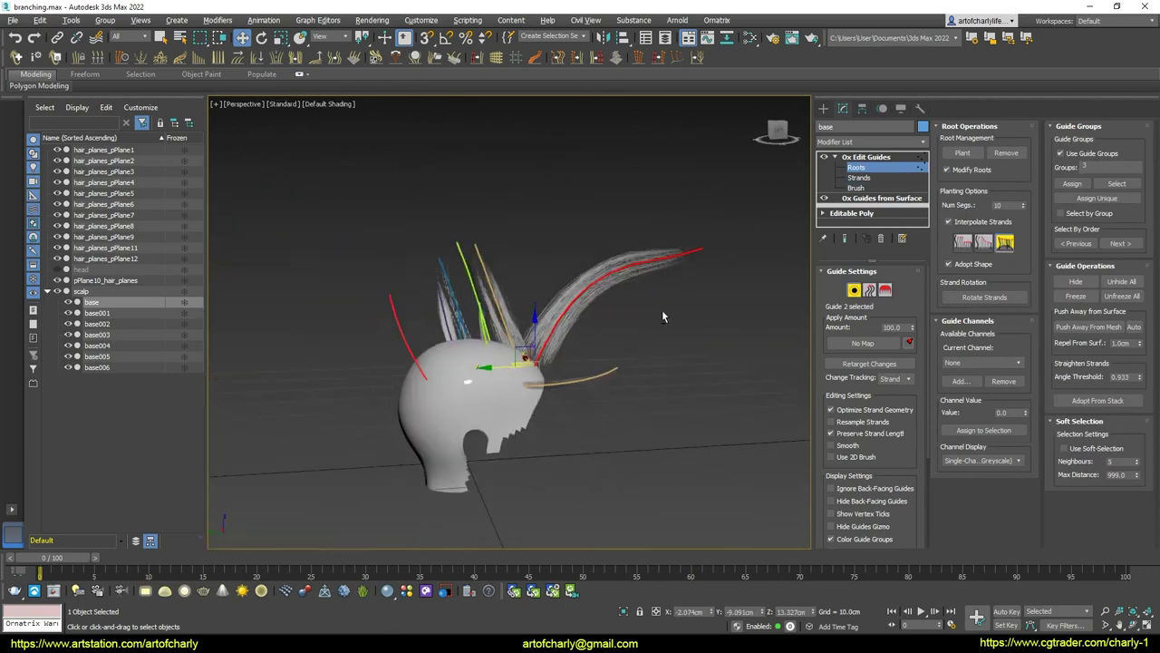
{"action": "mouse_move", "coordinate": [661, 309]}
{"action": "middle_mouse_down", "text": "alt"}
{"action": "mouse_move", "coordinate": [647, 213]}
{"action": "mouse_move", "coordinate": [623, 279]}
{"action": "mouse_move", "coordinate": [672, 188]}
{"action": "middle_mouse_up", "text": "alt"}
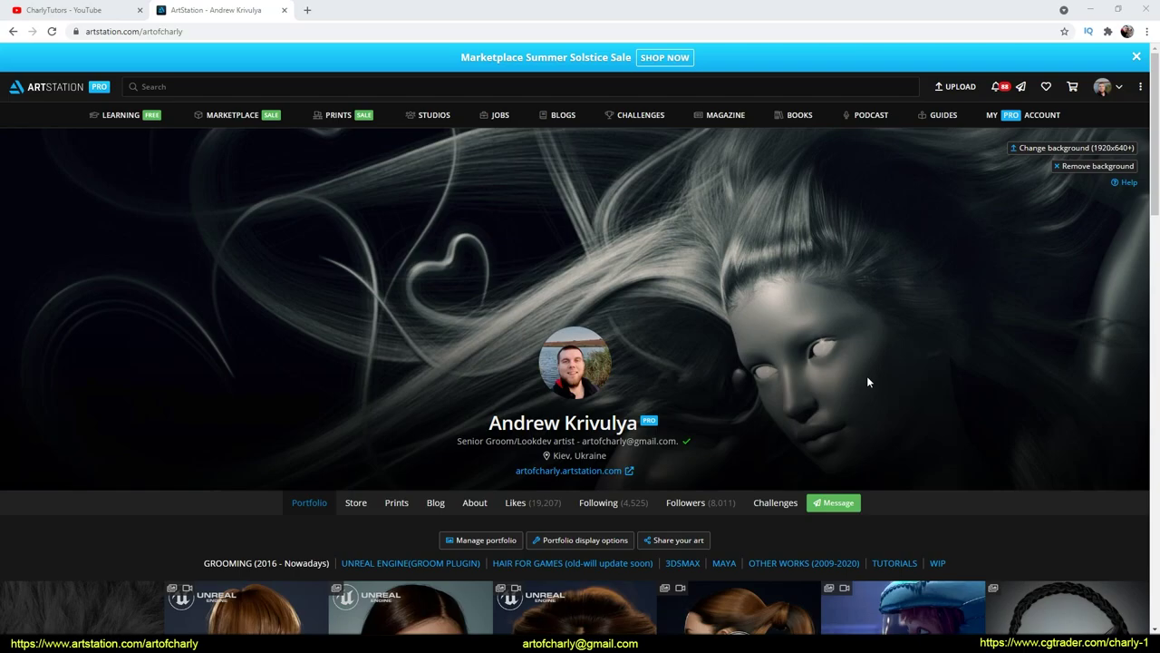
Scroll through the ArtStation portfolio, YouTube channel and Patreon membership tiers
{"action": "scroll", "coordinate": [867, 381], "scroll_direction": "down", "scroll_amount": 5}
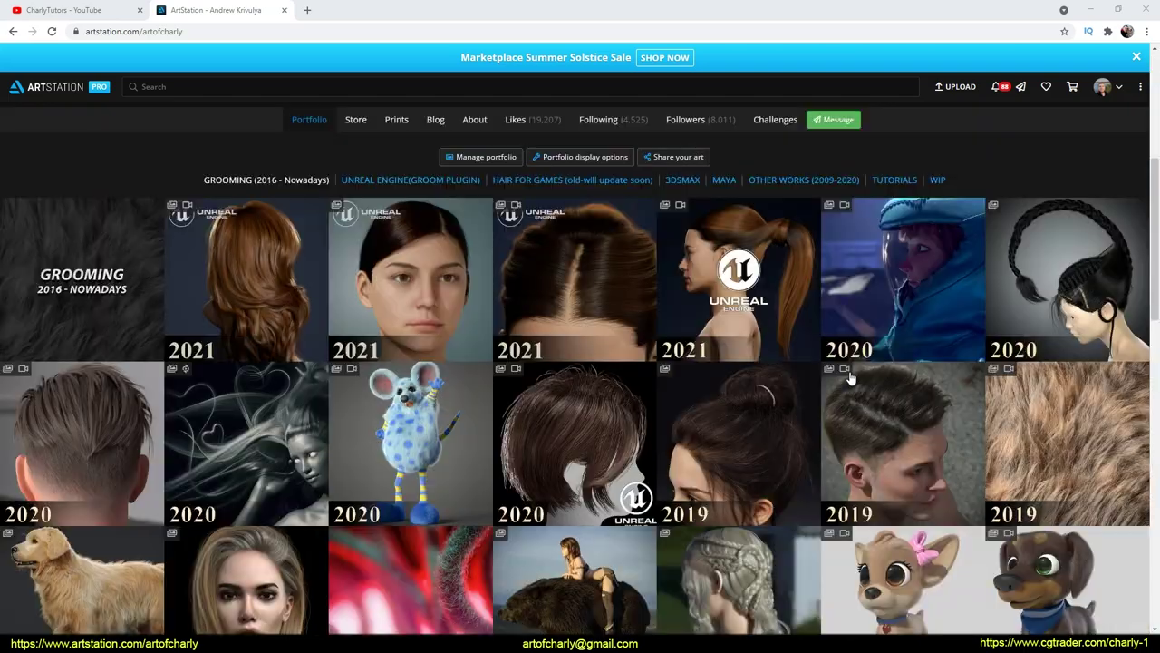
{"action": "scroll", "coordinate": [866, 381], "scroll_direction": "down", "scroll_amount": 5}
{"action": "scroll", "coordinate": [866, 382], "scroll_direction": "down", "scroll_amount": 5}
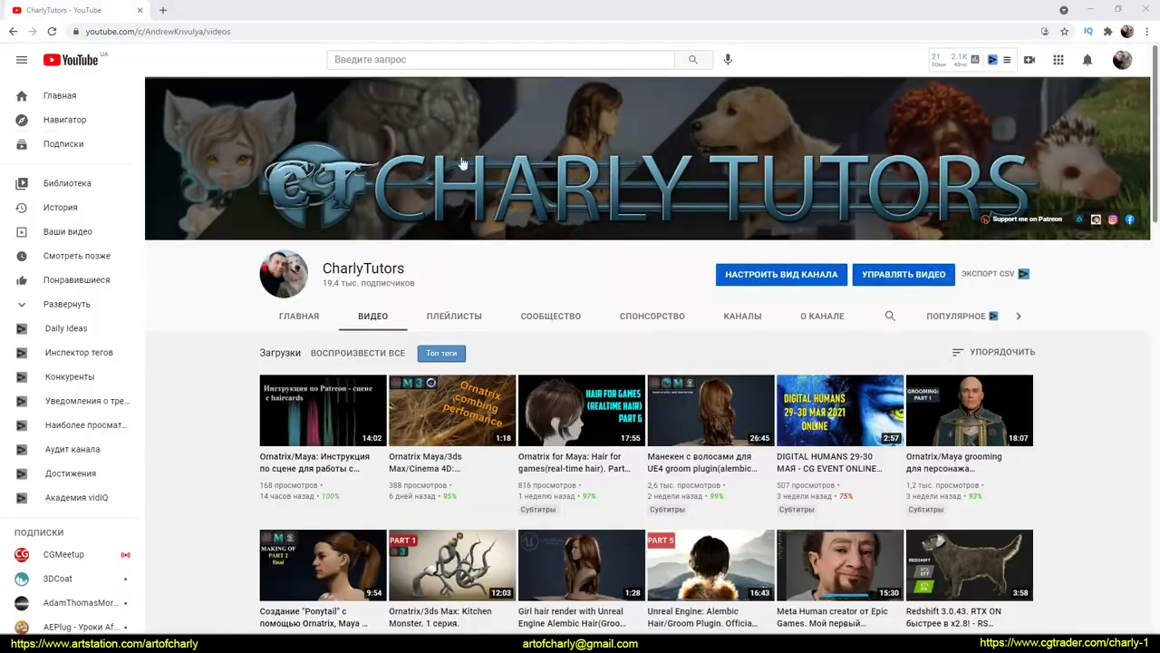
{"action": "scroll", "coordinate": [462, 163], "scroll_direction": "down", "scroll_amount": 3}
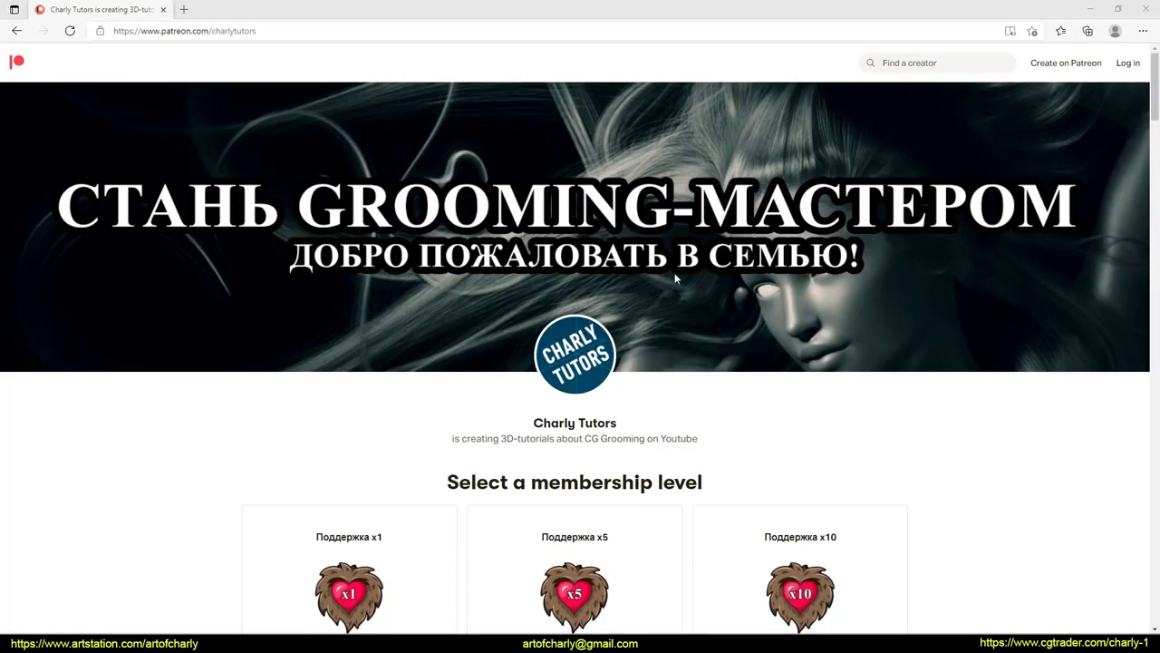
{"action": "scroll", "coordinate": [674, 273], "scroll_direction": "down", "scroll_amount": 1}
{"action": "scroll", "coordinate": [674, 273], "scroll_direction": "down", "scroll_amount": 4}
{"action": "left_click_drag", "start_coordinate": [389, 91], "coordinate": [349, 68]}
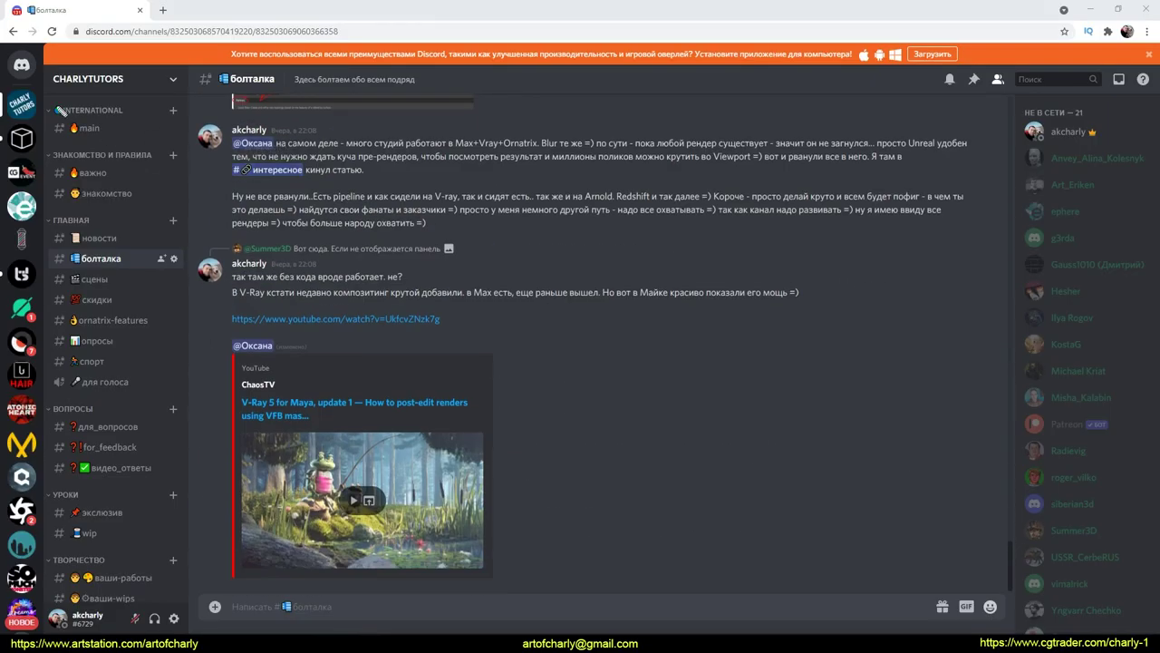
{"action": "scroll", "coordinate": [131, 286], "scroll_direction": "down", "scroll_amount": 2}
Show the Discord для_вопросов channel, then the видео_ответы channel and scroll its posts
{"action": "left_click", "coordinate": [107, 263]}
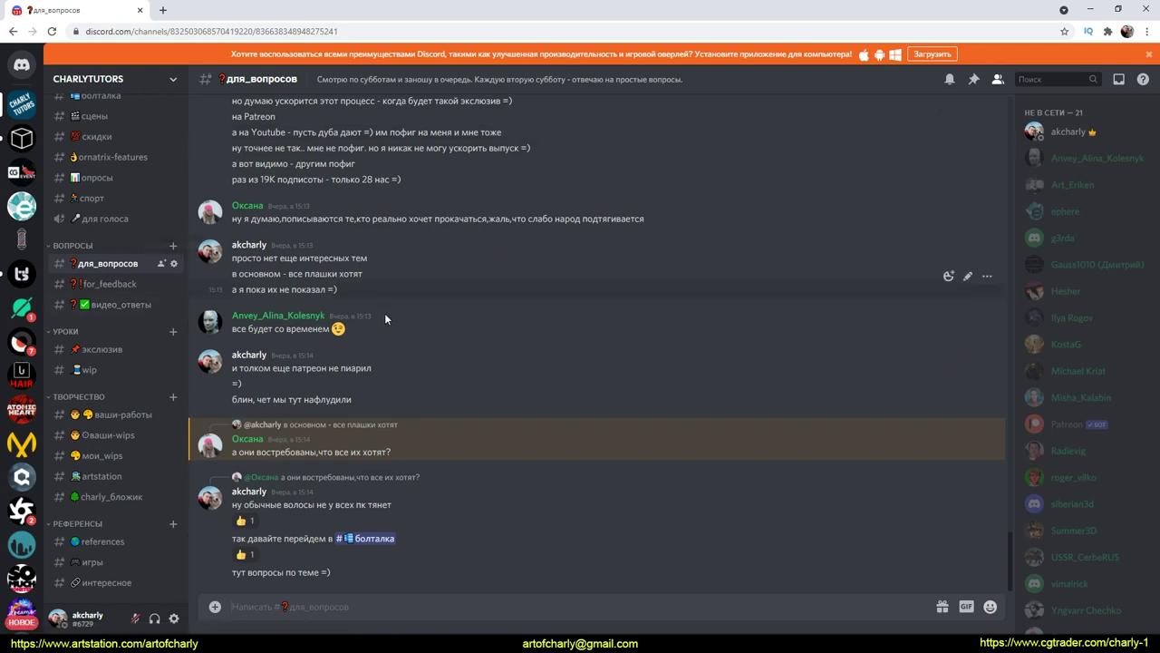
{"action": "left_click", "coordinate": [121, 304]}
{"action": "scroll", "coordinate": [388, 478], "scroll_direction": "up", "scroll_amount": 5}
{"action": "scroll", "coordinate": [388, 476], "scroll_direction": "up", "scroll_amount": 5}
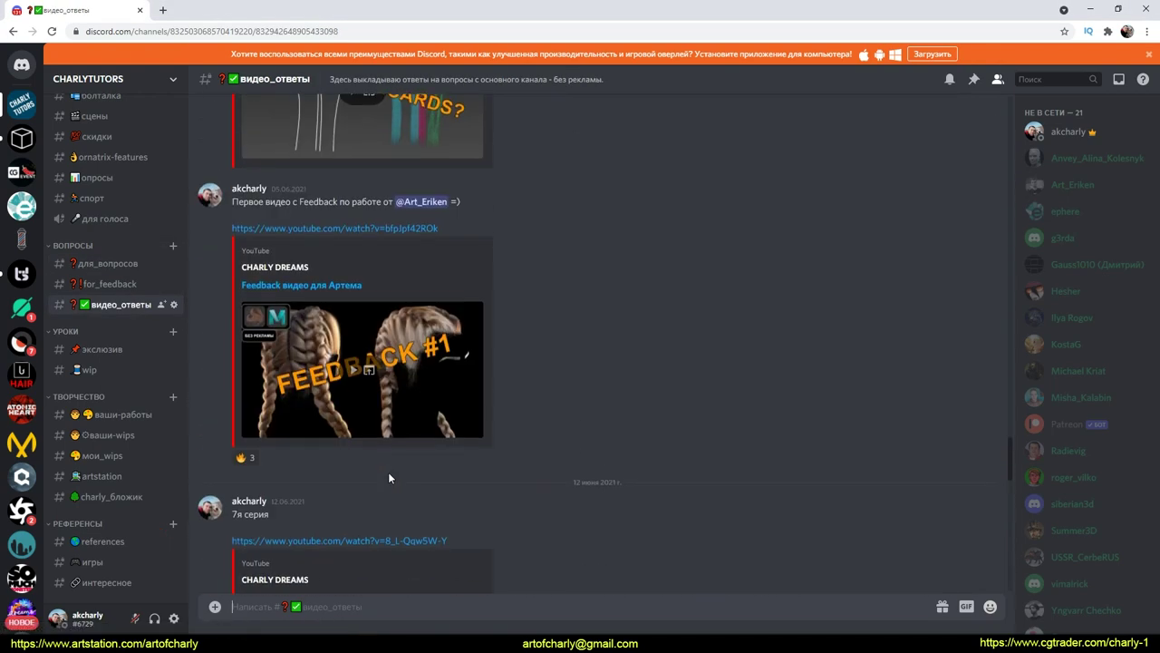
{"action": "scroll", "coordinate": [387, 471], "scroll_direction": "up", "scroll_amount": 5}
{"action": "left_click_drag", "start_coordinate": [359, 492], "coordinate": [408, 480]}
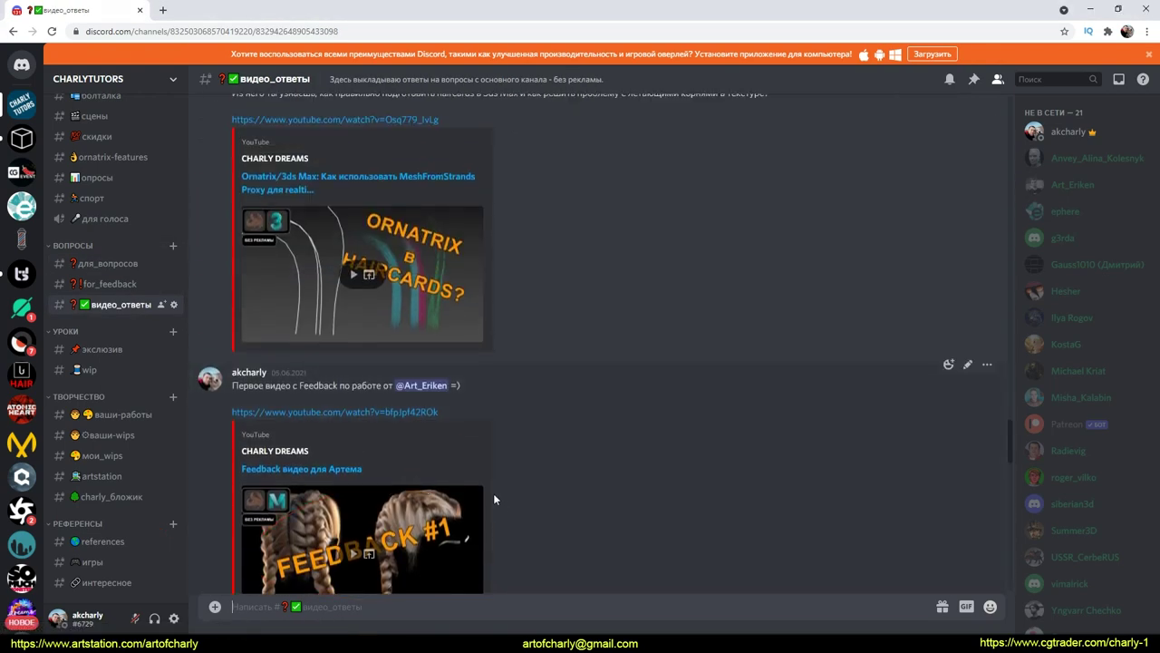
{"action": "scroll", "coordinate": [493, 493], "scroll_direction": "down", "scroll_amount": 3}
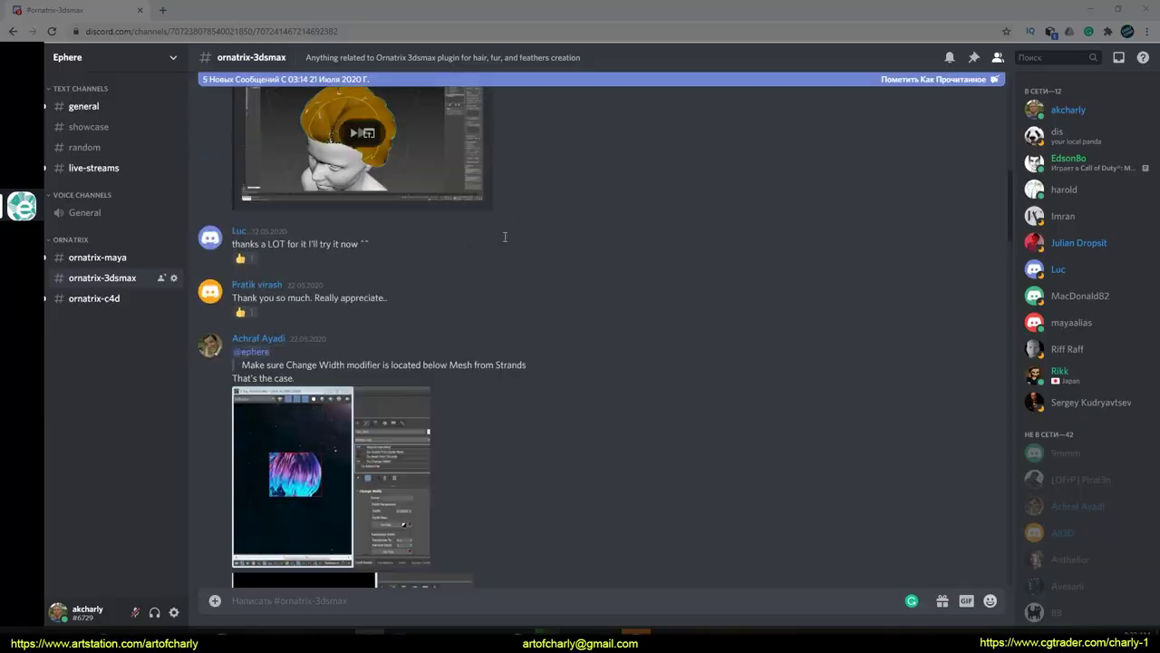
Scroll the Discord ornatrix-3dsmax channel, the Telegram Ornatrix group and the Facebook Ornatrix group results
{"action": "scroll", "coordinate": [504, 236], "scroll_direction": "up", "scroll_amount": 3}
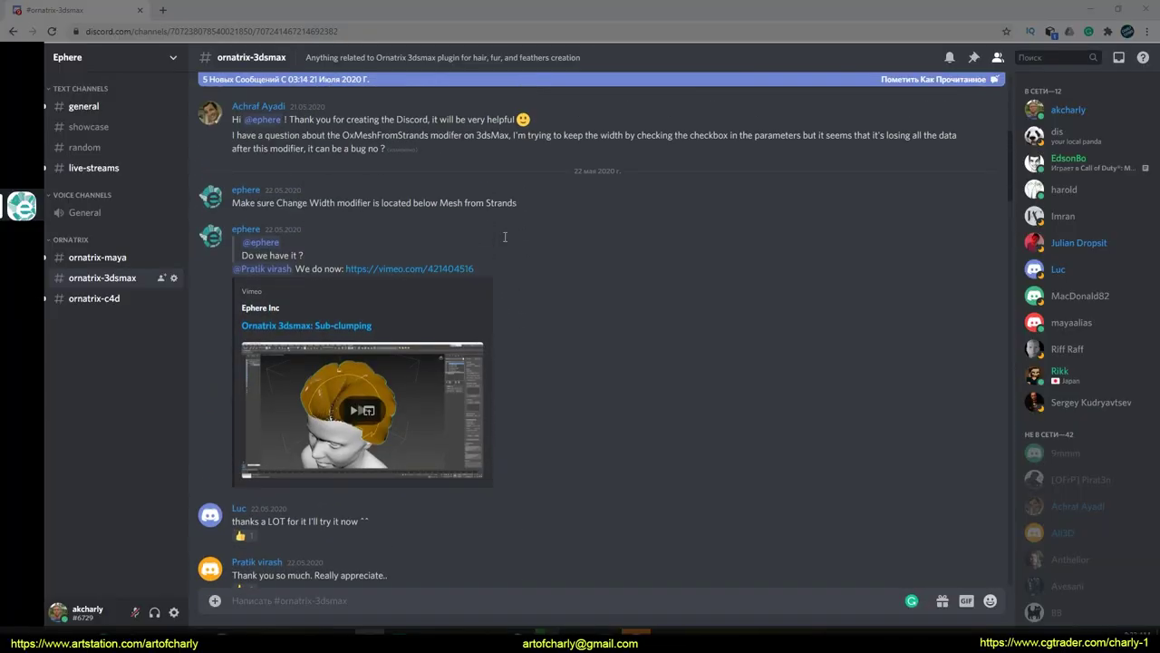
{"action": "scroll", "coordinate": [505, 222], "scroll_direction": "up", "scroll_amount": 2}
{"action": "scroll", "coordinate": [506, 222], "scroll_direction": "down", "scroll_amount": 4}
{"action": "scroll", "coordinate": [490, 226], "scroll_direction": "down", "scroll_amount": 4}
{"action": "scroll", "coordinate": [466, 226], "scroll_direction": "down", "scroll_amount": 5}
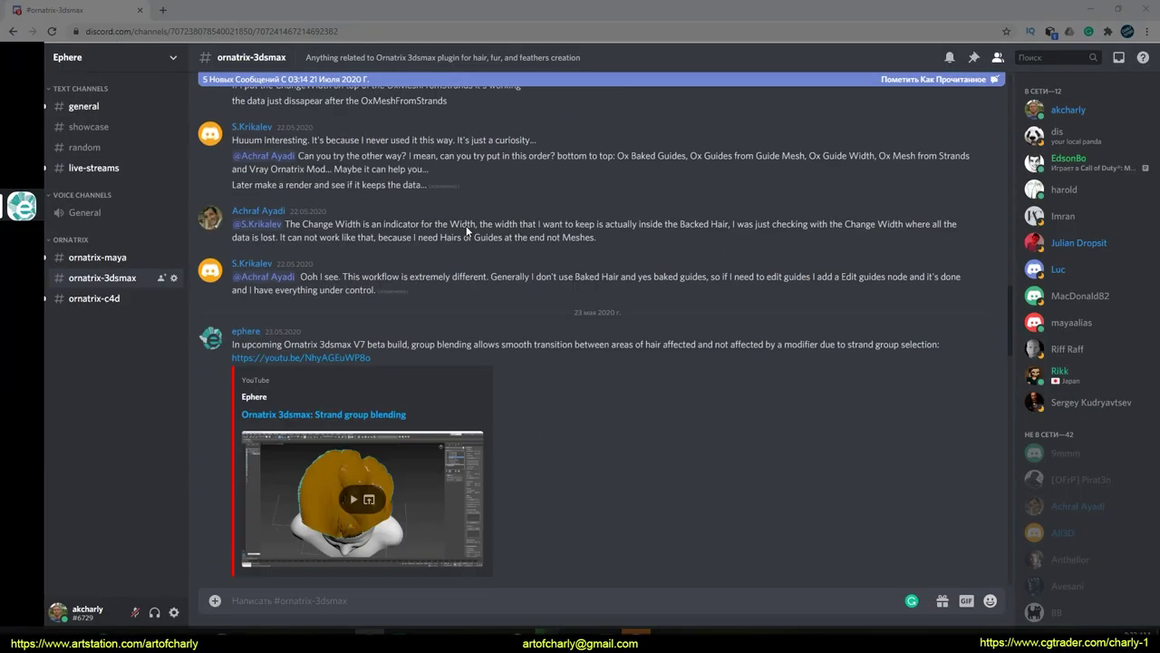
{"action": "scroll", "coordinate": [466, 225], "scroll_direction": "down", "scroll_amount": 3}
{"action": "scroll", "coordinate": [471, 215], "scroll_direction": "down", "scroll_amount": 3}
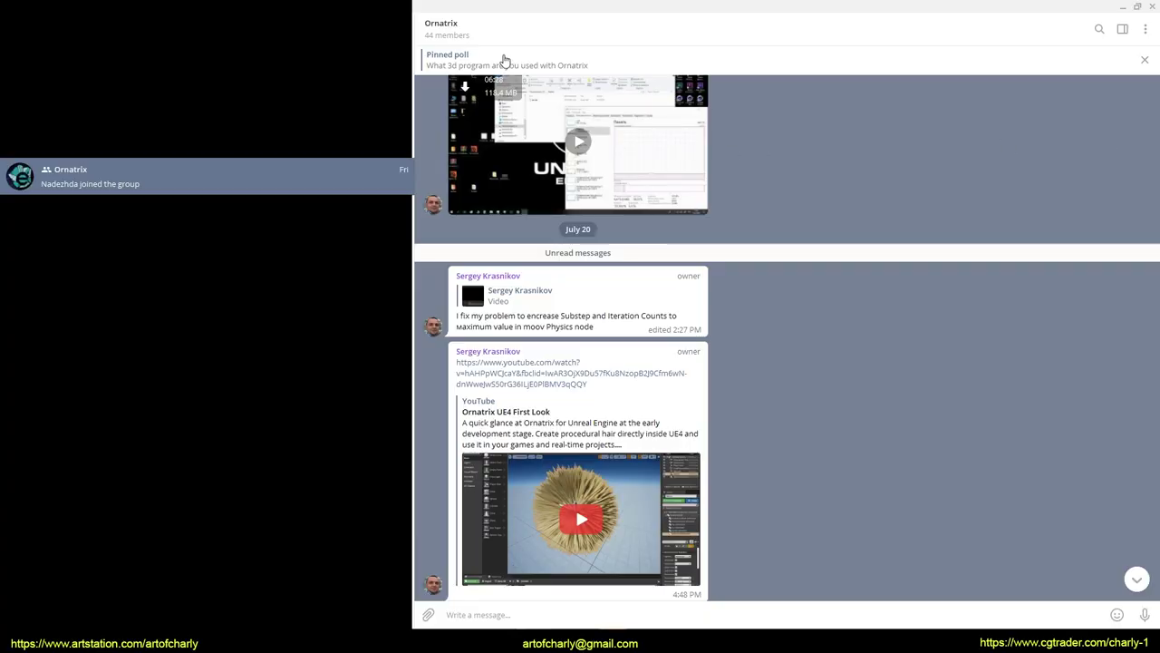
{"action": "scroll", "coordinate": [767, 189], "scroll_direction": "down", "scroll_amount": 2}
{"action": "scroll", "coordinate": [789, 205], "scroll_direction": "down", "scroll_amount": 3}
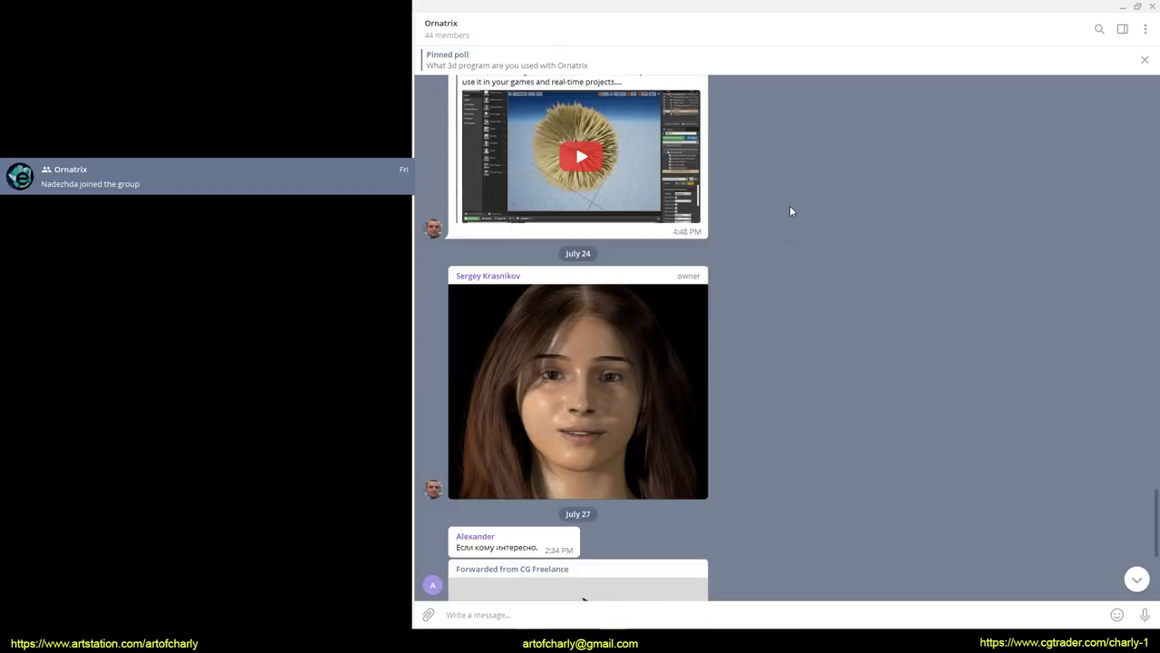
{"action": "scroll", "coordinate": [790, 207], "scroll_direction": "down", "scroll_amount": 4}
{"action": "scroll", "coordinate": [761, 267], "scroll_direction": "up", "scroll_amount": 5}
{"action": "scroll", "coordinate": [759, 272], "scroll_direction": "up", "scroll_amount": 3}
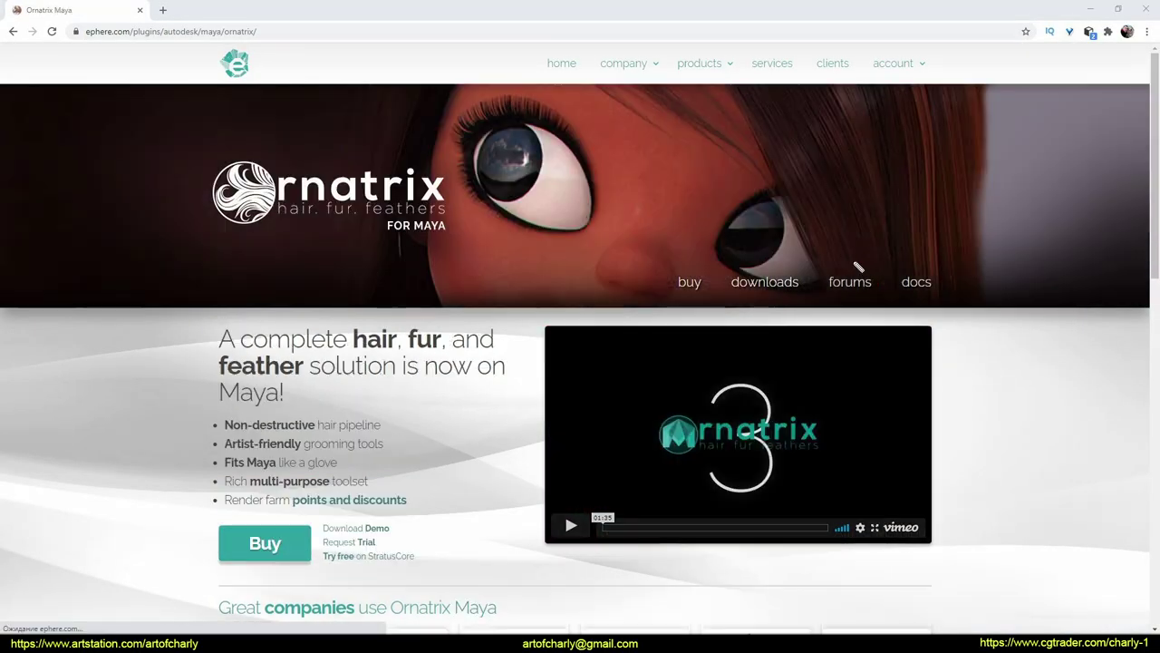
Circle the 'forums' link on the Ephere Ornatrix 3dsmax page in red
{"action": "left_click_drag", "start_coordinate": [857, 264], "coordinate": [881, 275]}
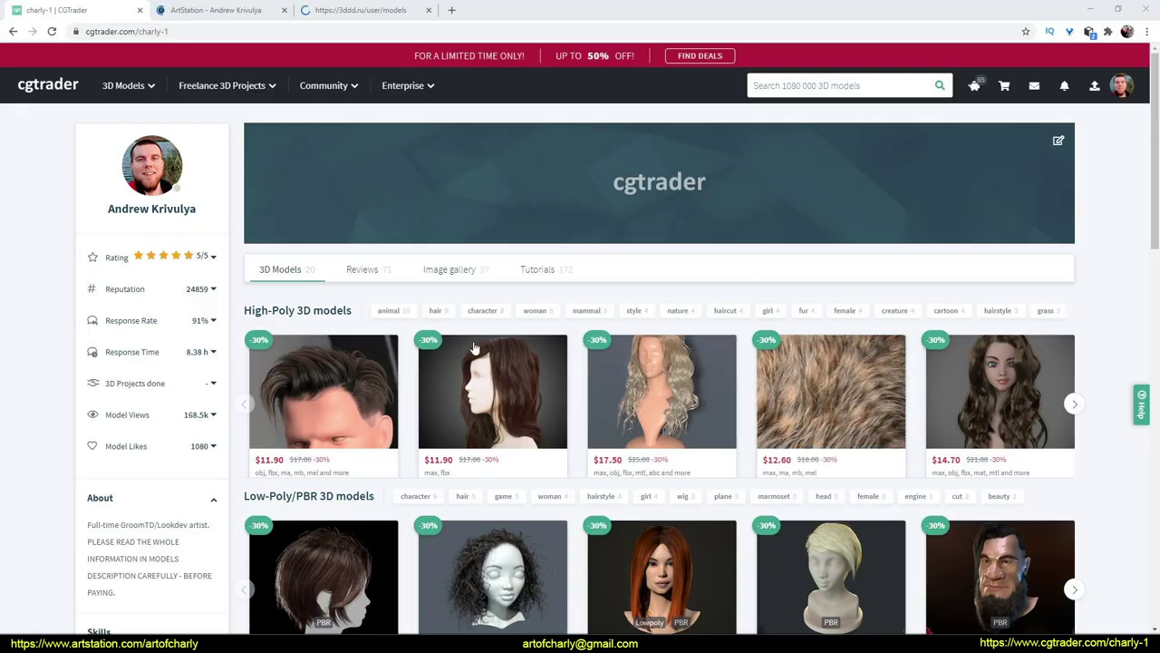
Browse the CGTrader models page and the ArtStation Store and Prints pages
{"action": "scroll", "coordinate": [476, 354], "scroll_direction": "down", "scroll_amount": 3}
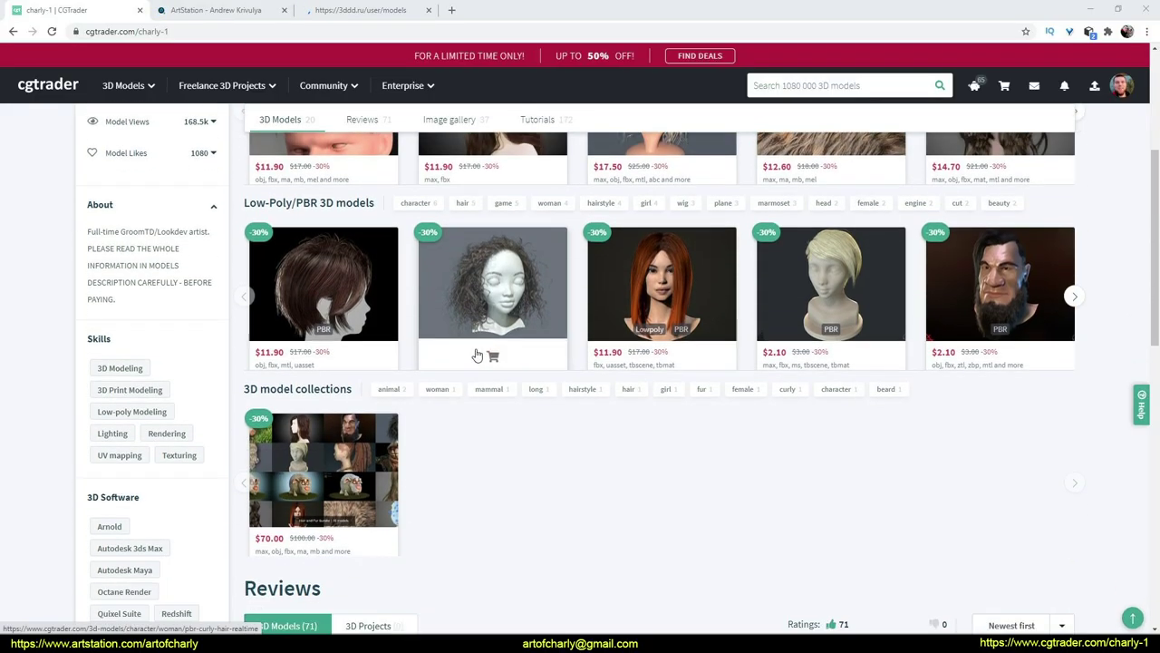
{"action": "scroll", "coordinate": [477, 354], "scroll_direction": "up", "scroll_amount": 5}
{"action": "left_click", "coordinate": [213, 10]}
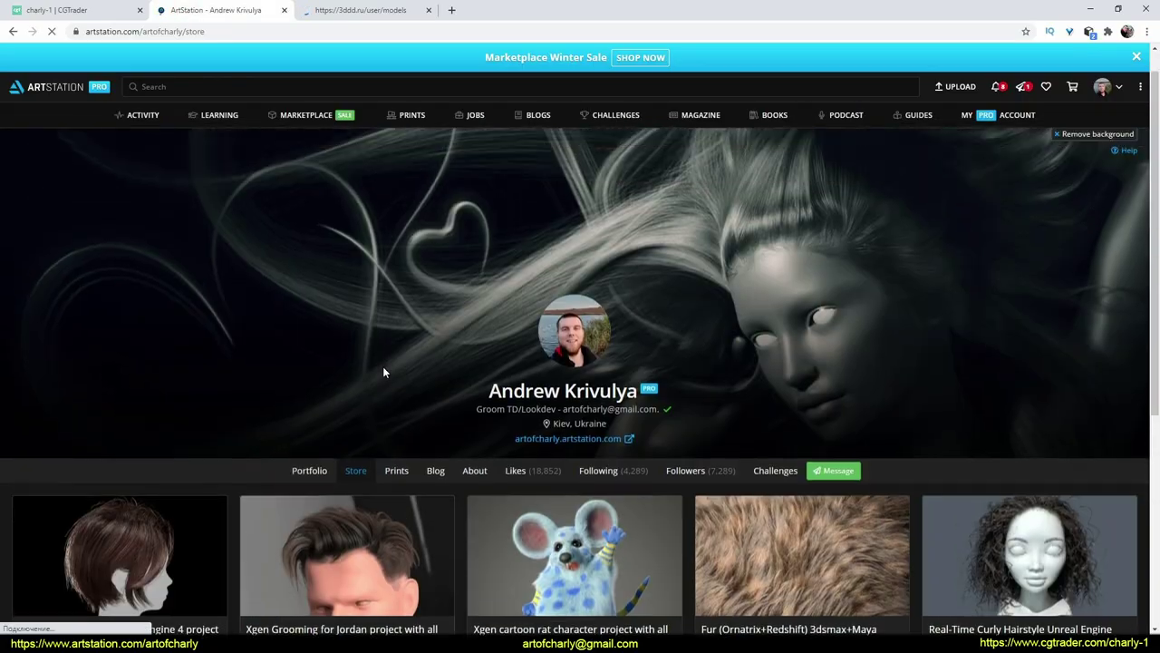
{"action": "key", "text": "ctrl+Tab"}
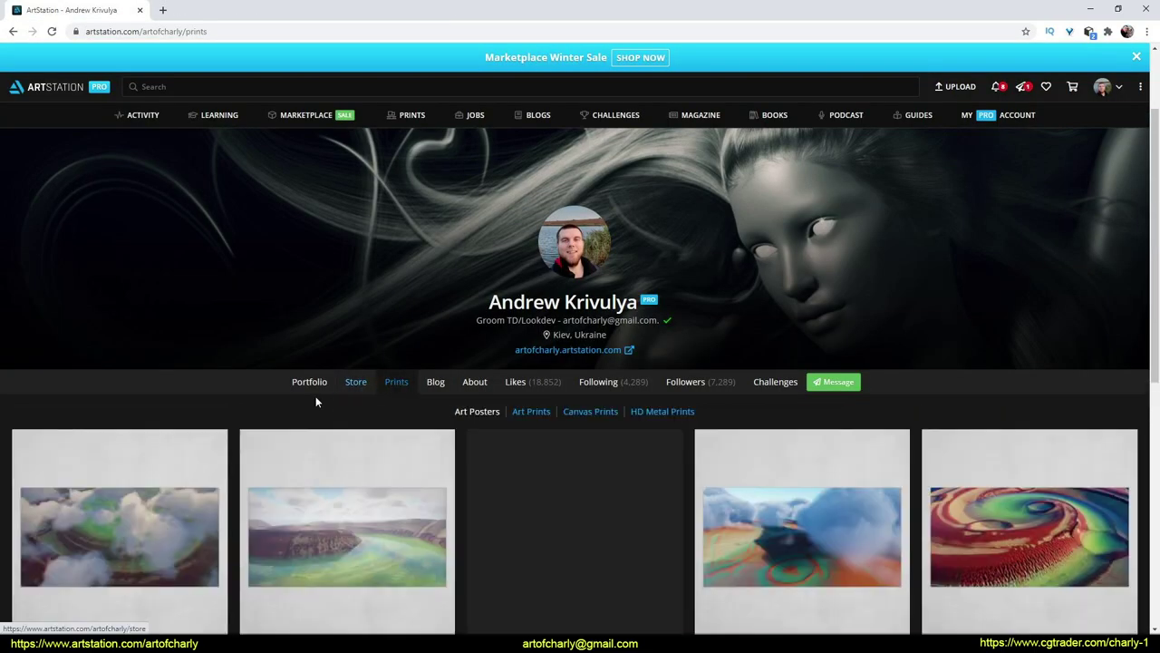
{"action": "scroll", "coordinate": [316, 462], "scroll_direction": "down", "scroll_amount": 5}
{"action": "scroll", "coordinate": [319, 428], "scroll_direction": "down", "scroll_amount": 3}
{"action": "scroll", "coordinate": [319, 428], "scroll_direction": "down", "scroll_amount": 5}
{"action": "scroll", "coordinate": [319, 428], "scroll_direction": "down", "scroll_amount": 3}
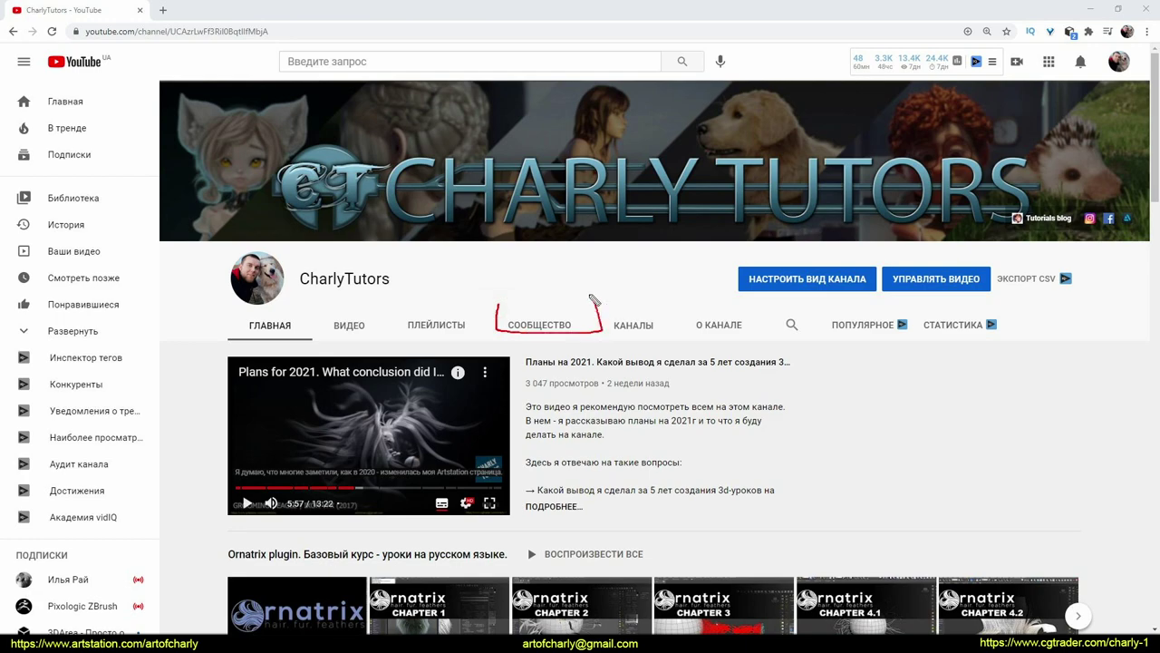
Show the YouTube channel's Community posts and circle the Alembic Hair Q&A Part 5 post
{"action": "left_click", "coordinate": [547, 328]}
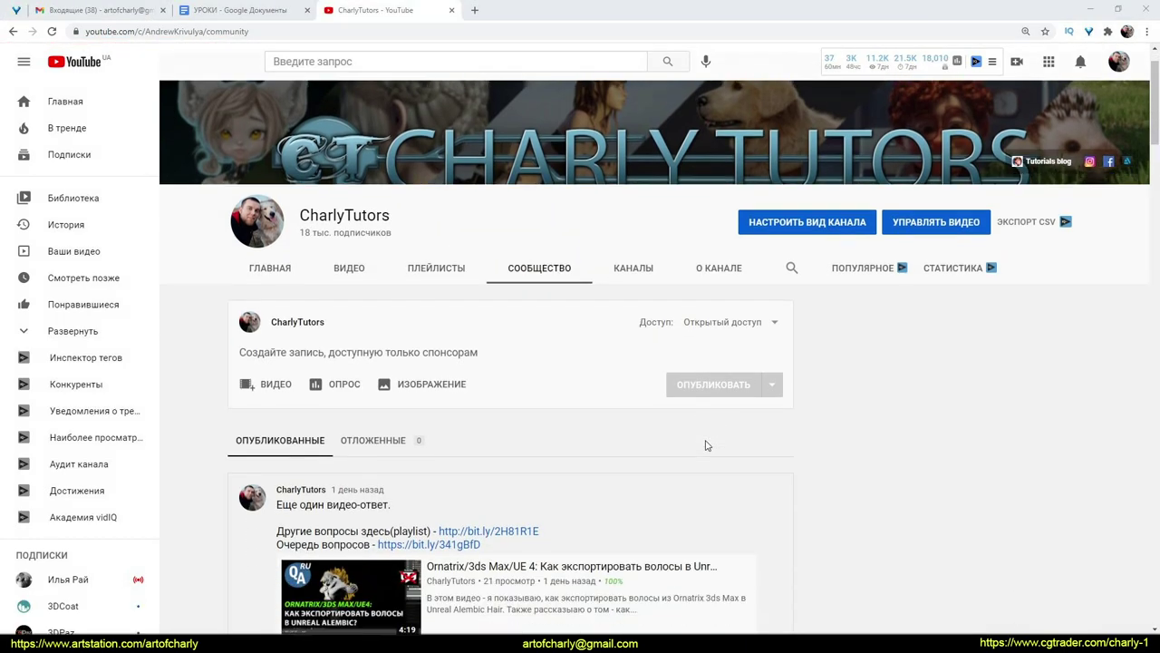
{"action": "scroll", "coordinate": [705, 443], "scroll_direction": "down", "scroll_amount": 3}
{"action": "scroll", "coordinate": [707, 444], "scroll_direction": "down", "scroll_amount": 1}
{"action": "scroll", "coordinate": [707, 444], "scroll_direction": "down", "scroll_amount": 4}
{"action": "scroll", "coordinate": [707, 444], "scroll_direction": "down", "scroll_amount": 2}
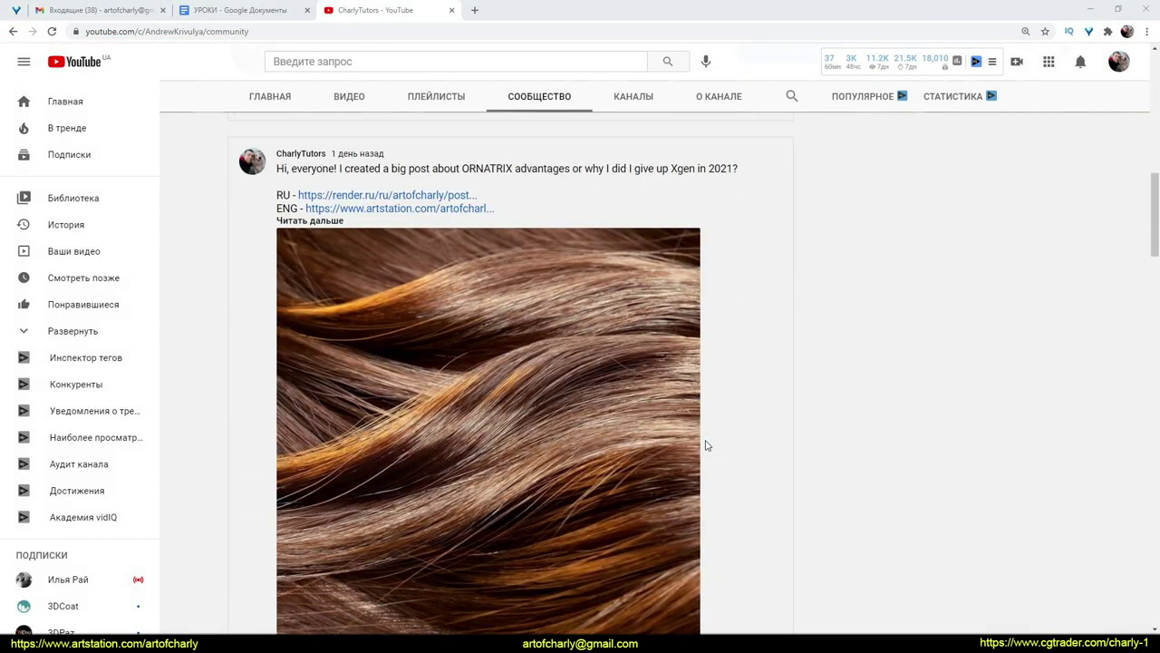
{"action": "scroll", "coordinate": [707, 444], "scroll_direction": "down", "scroll_amount": 3}
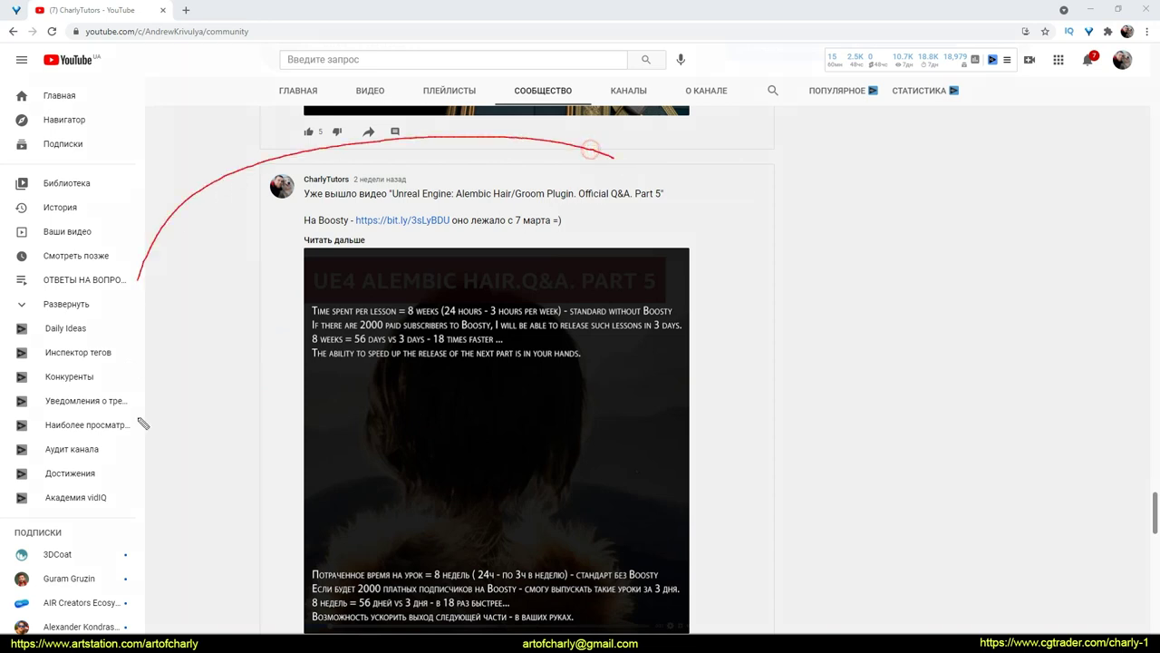
{"action": "left_click_drag", "start_coordinate": [143, 423], "coordinate": [417, 358]}
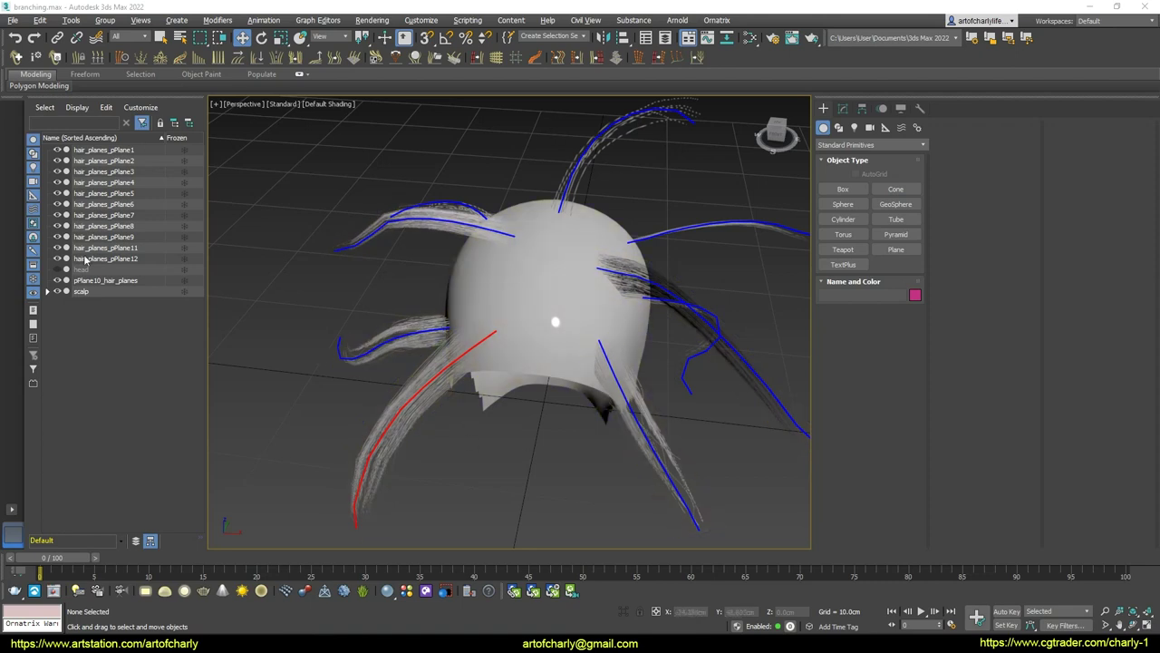
Select the base scalp object and show its Ox Edit Guides stack in the Modify panel
{"action": "left_click", "coordinate": [555, 185]}
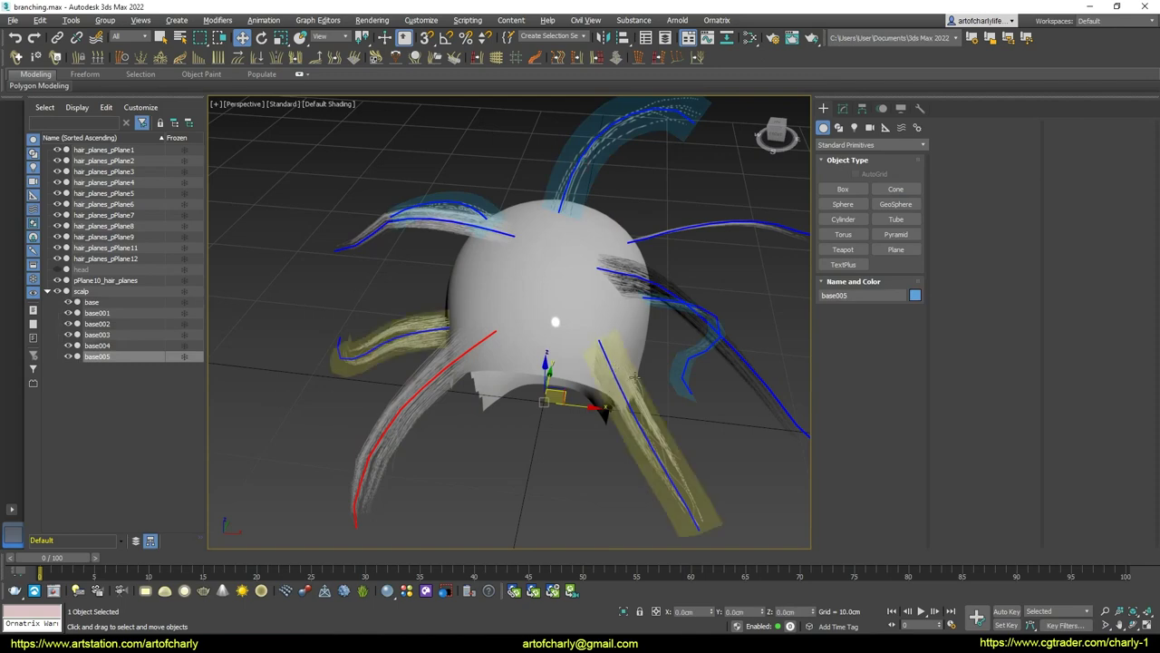
{"action": "mouse_move", "coordinate": [635, 379]}
{"action": "middle_mouse_down", "text": "alt"}
{"action": "mouse_move", "coordinate": [615, 385]}
{"action": "mouse_move", "coordinate": [590, 461]}
{"action": "mouse_move", "coordinate": [463, 412]}
{"action": "mouse_move", "coordinate": [653, 383]}
{"action": "mouse_move", "coordinate": [531, 344]}
{"action": "middle_mouse_up", "text": "alt"}
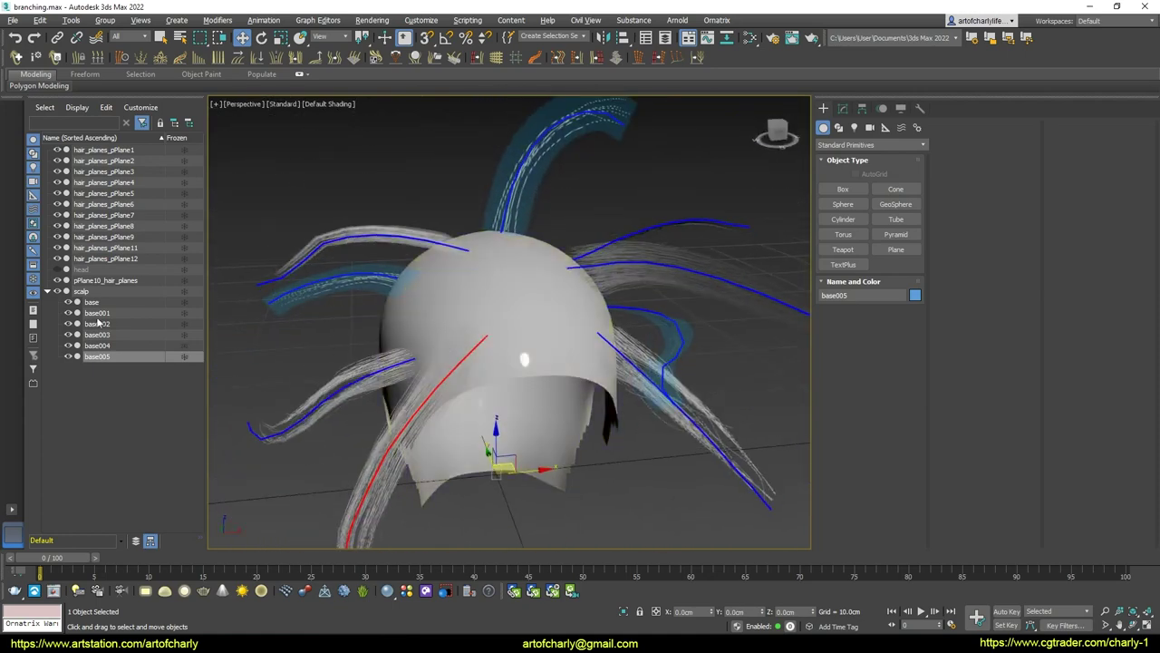
{"action": "mouse_move", "coordinate": [468, 237]}
{"action": "middle_mouse_down", "text": "alt"}
{"action": "mouse_move", "coordinate": [462, 320]}
{"action": "mouse_move", "coordinate": [550, 378]}
{"action": "mouse_move", "coordinate": [551, 288]}
{"action": "middle_mouse_up", "text": "alt"}
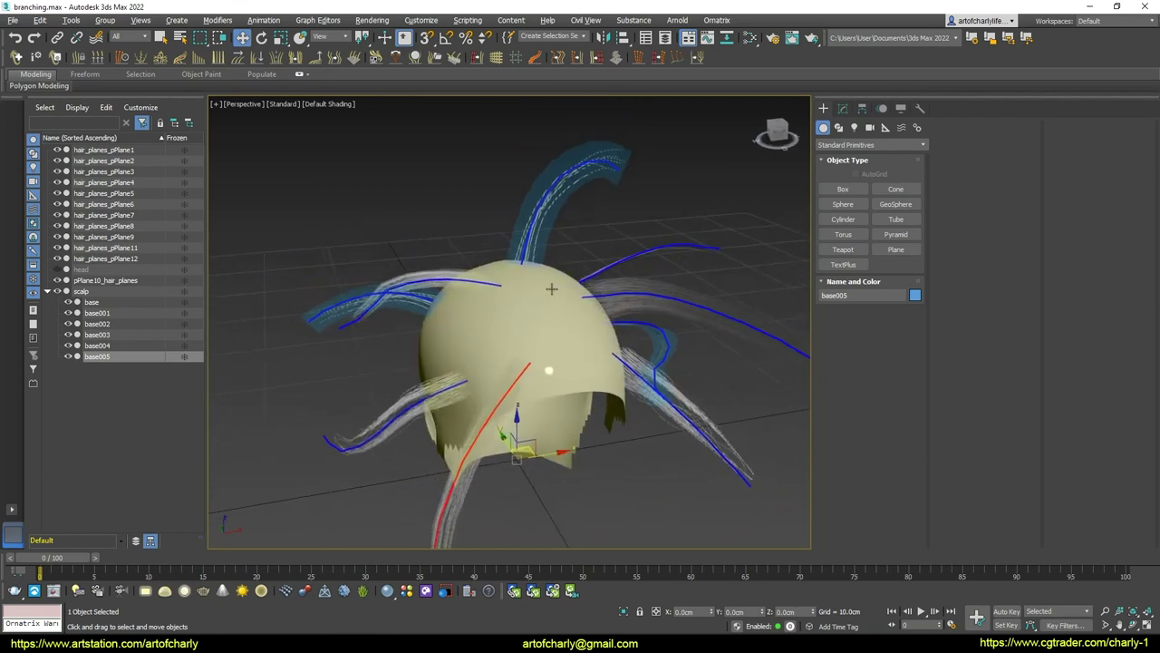
{"action": "left_click", "coordinate": [104, 304]}
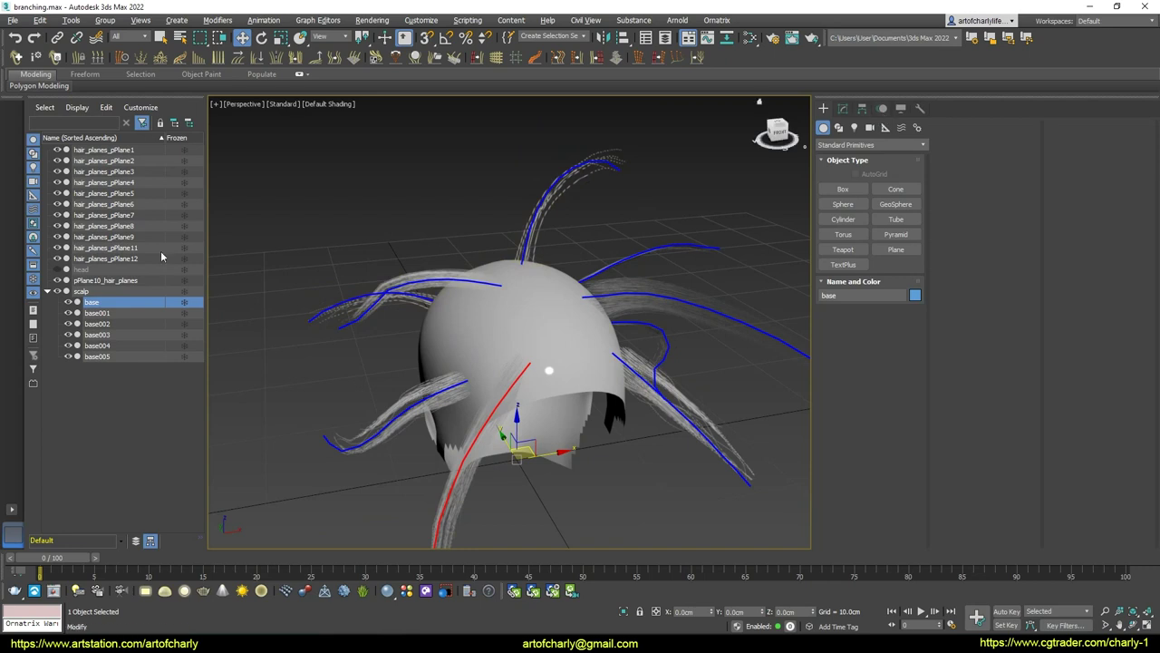
{"action": "left_click", "coordinate": [843, 109]}
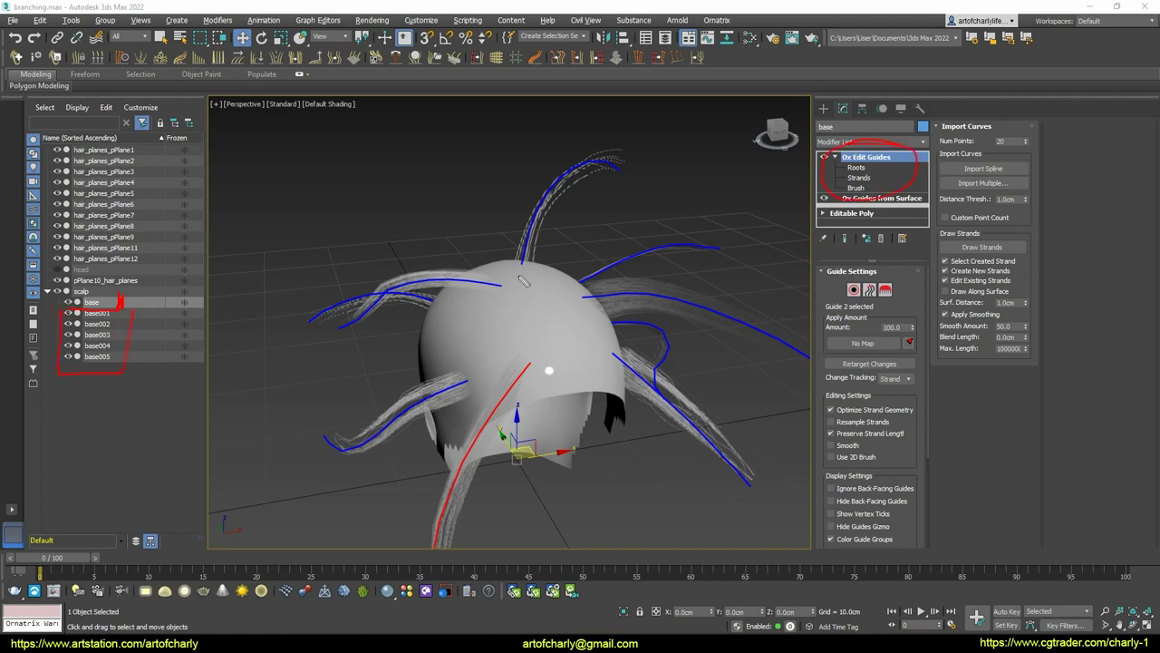
Select all nine guide roots in Ox Edit Guides and switch to Brush mode
{"action": "key", "text": "Escape"}
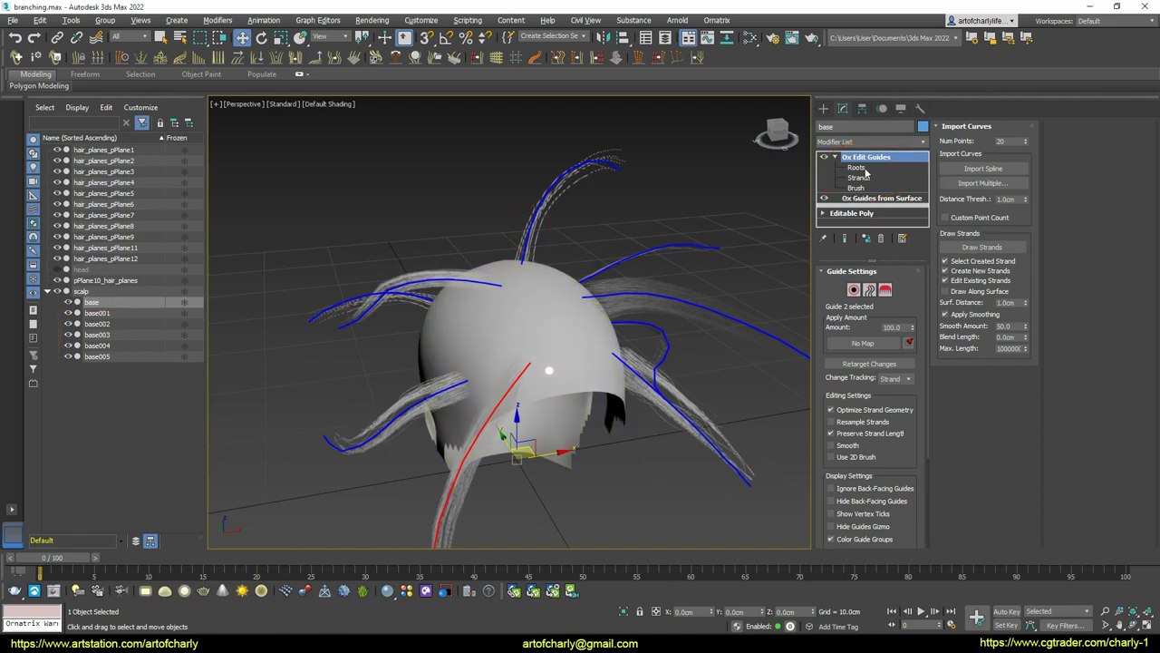
{"action": "left_click", "coordinate": [861, 168]}
{"action": "scroll", "coordinate": [630, 310], "scroll_direction": "down", "scroll_amount": 2}
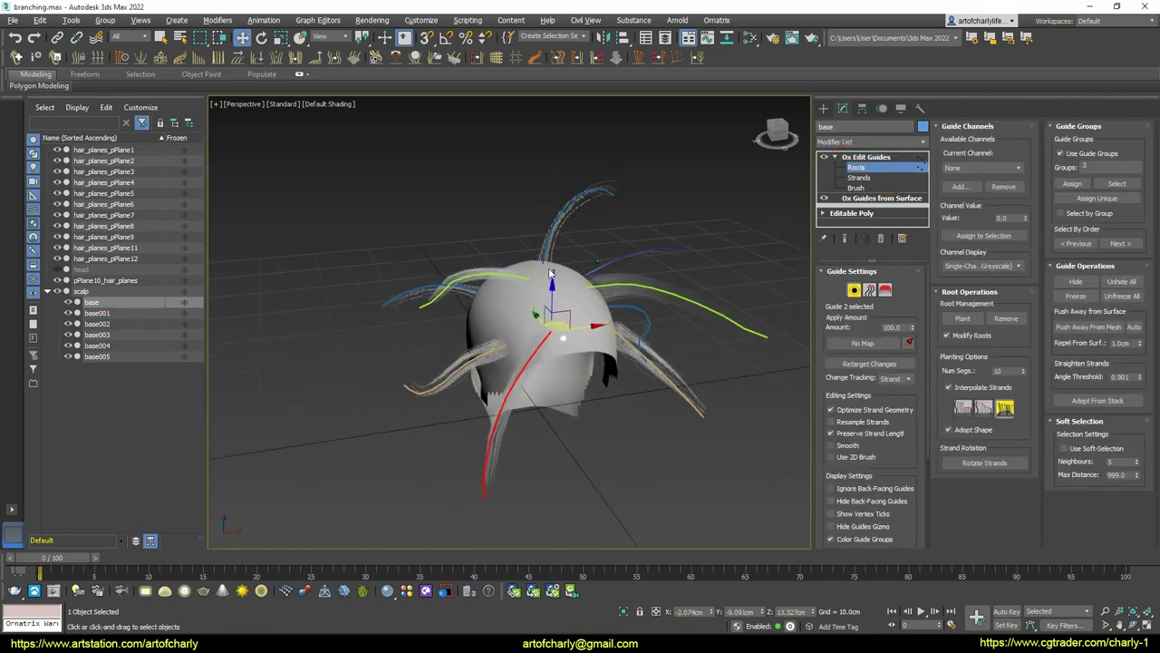
{"action": "left_click_drag", "start_coordinate": [299, 178], "coordinate": [725, 482]}
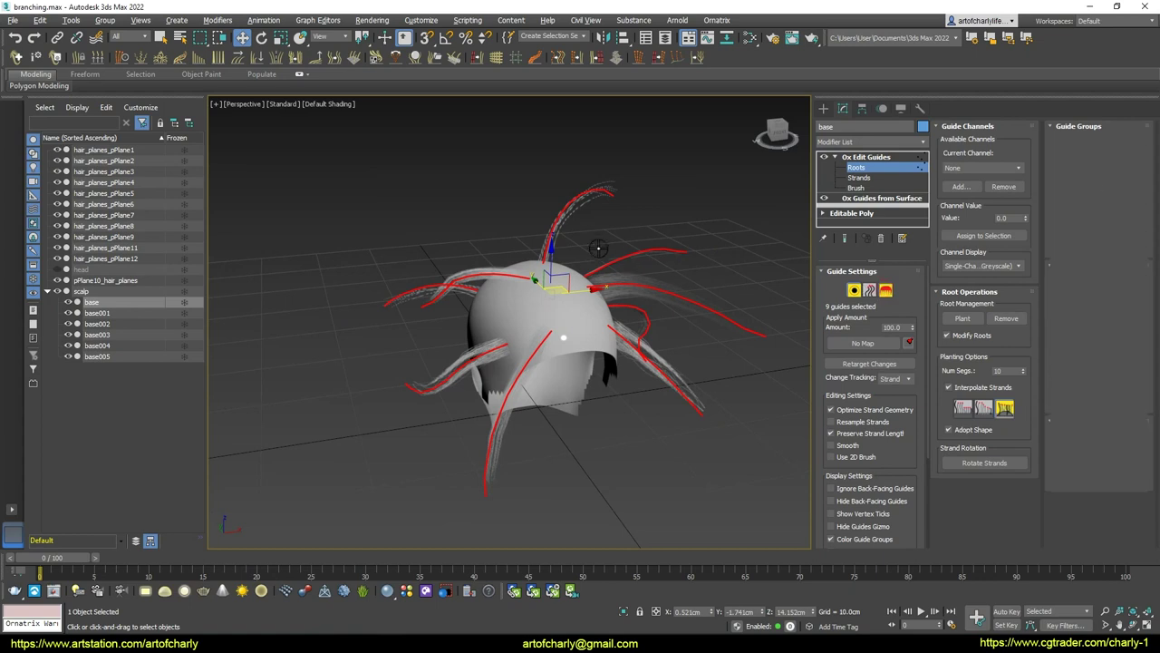
{"action": "left_click", "coordinate": [855, 188]}
Comb the left strands upward and the right and front strands outward, then select base001
{"action": "left_click_drag", "start_coordinate": [449, 298], "coordinate": [480, 186]}
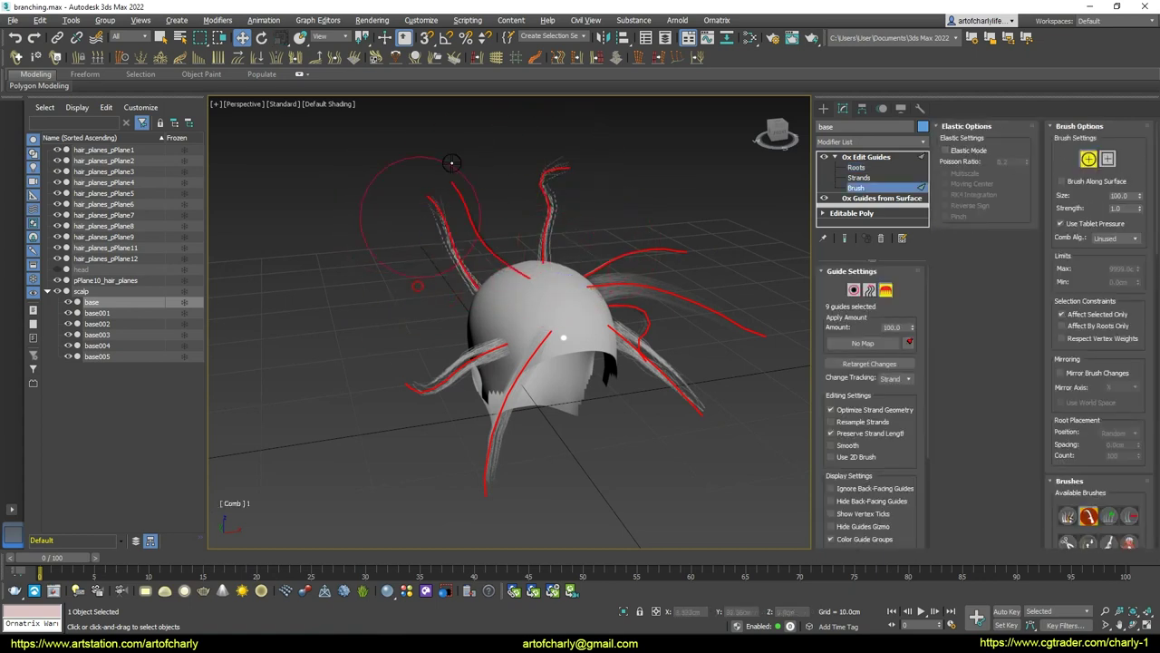
{"action": "left_click_drag", "start_coordinate": [662, 299], "coordinate": [639, 150]}
{"action": "mouse_move", "coordinate": [708, 321]}
{"action": "left_mouse_down"}
{"action": "mouse_move", "coordinate": [694, 254]}
{"action": "mouse_move", "coordinate": [718, 363]}
{"action": "left_mouse_up"}
{"action": "left_click_drag", "start_coordinate": [499, 426], "coordinate": [365, 367]}
{"action": "middle_click_drag", "start_coordinate": [547, 328], "coordinate": [244, 399], "text": "alt"}
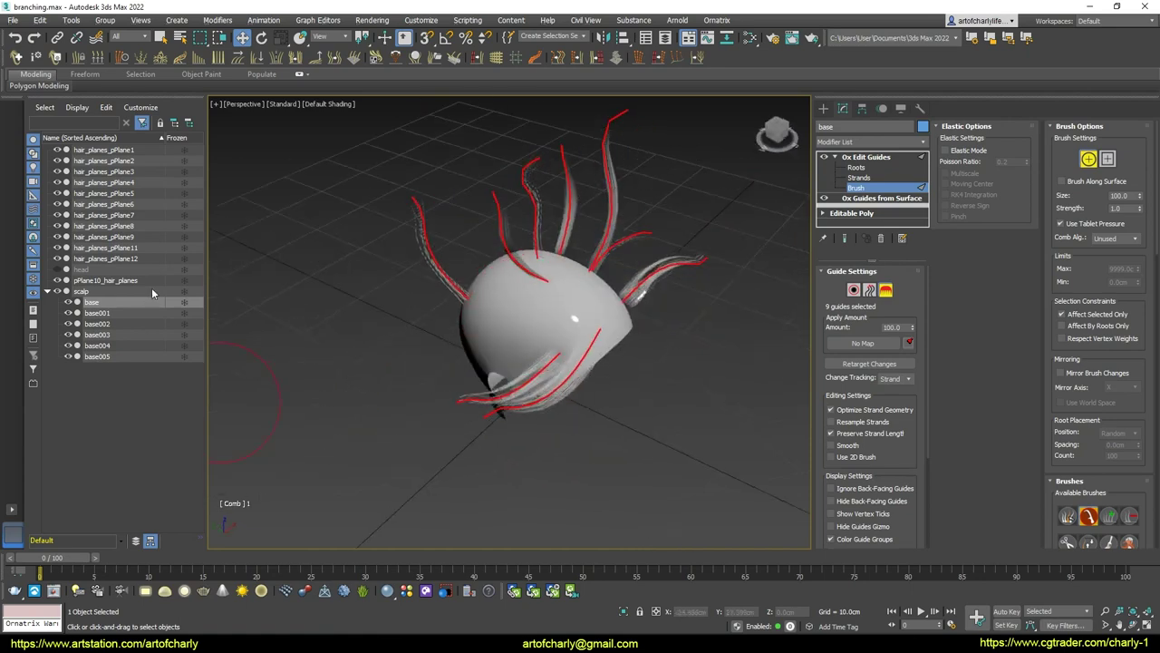
{"action": "mouse_move", "coordinate": [426, 375]}
{"action": "middle_mouse_down", "text": "alt"}
{"action": "mouse_move", "coordinate": [531, 363]}
{"action": "mouse_move", "coordinate": [556, 324]}
{"action": "middle_mouse_up", "text": "alt"}
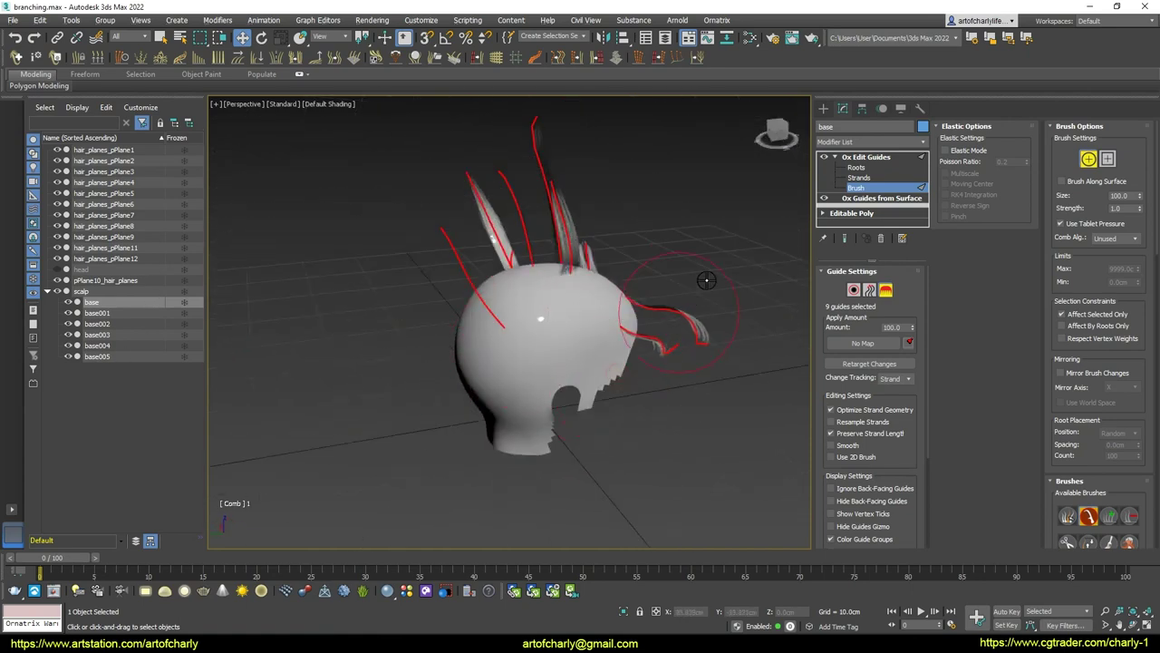
{"action": "middle_click_drag", "start_coordinate": [672, 298], "coordinate": [660, 350], "text": "alt"}
{"action": "left_click_drag", "start_coordinate": [544, 388], "coordinate": [660, 349]}
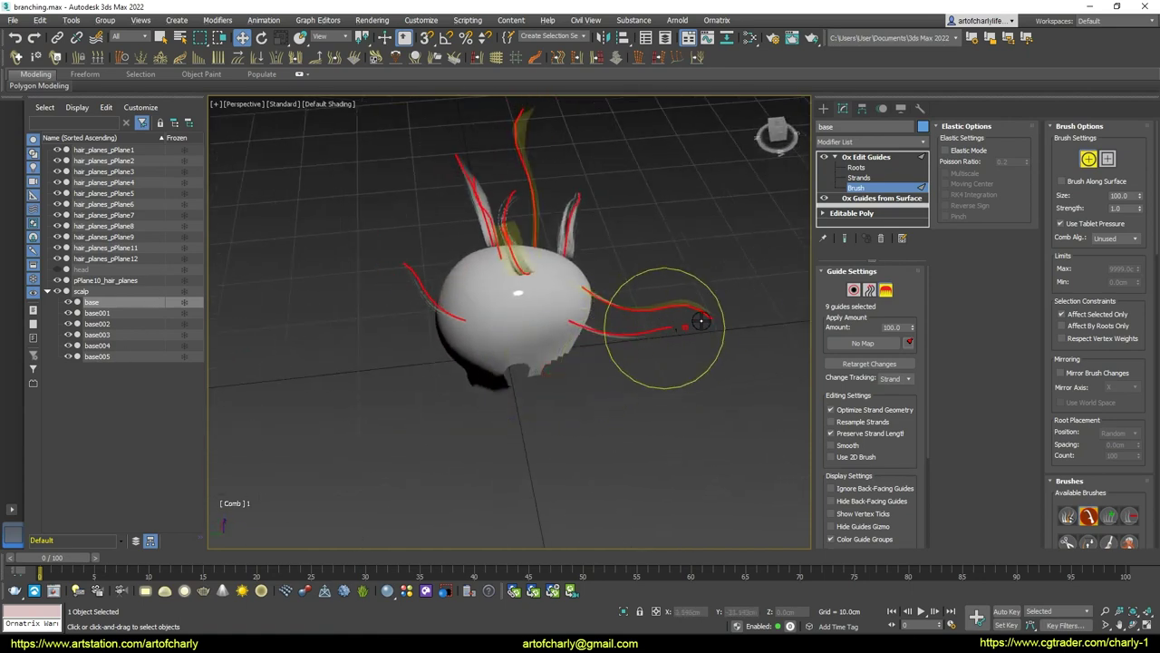
{"action": "mouse_move", "coordinate": [660, 349]}
{"action": "middle_mouse_down", "text": "alt"}
{"action": "mouse_move", "coordinate": [594, 274]}
{"action": "mouse_move", "coordinate": [559, 303]}
{"action": "mouse_move", "coordinate": [712, 228]}
{"action": "middle_mouse_up", "text": "alt"}
{"action": "left_click", "coordinate": [97, 313]}
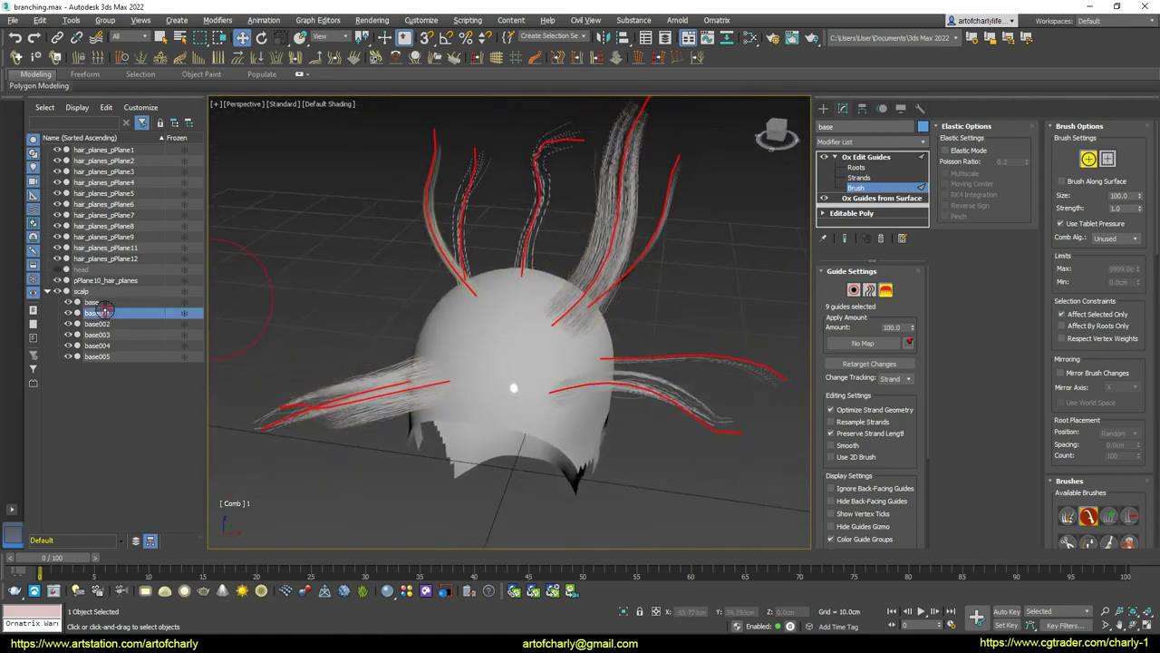
{"action": "middle_click_drag", "start_coordinate": [589, 358], "coordinate": [689, 299], "text": "alt"}
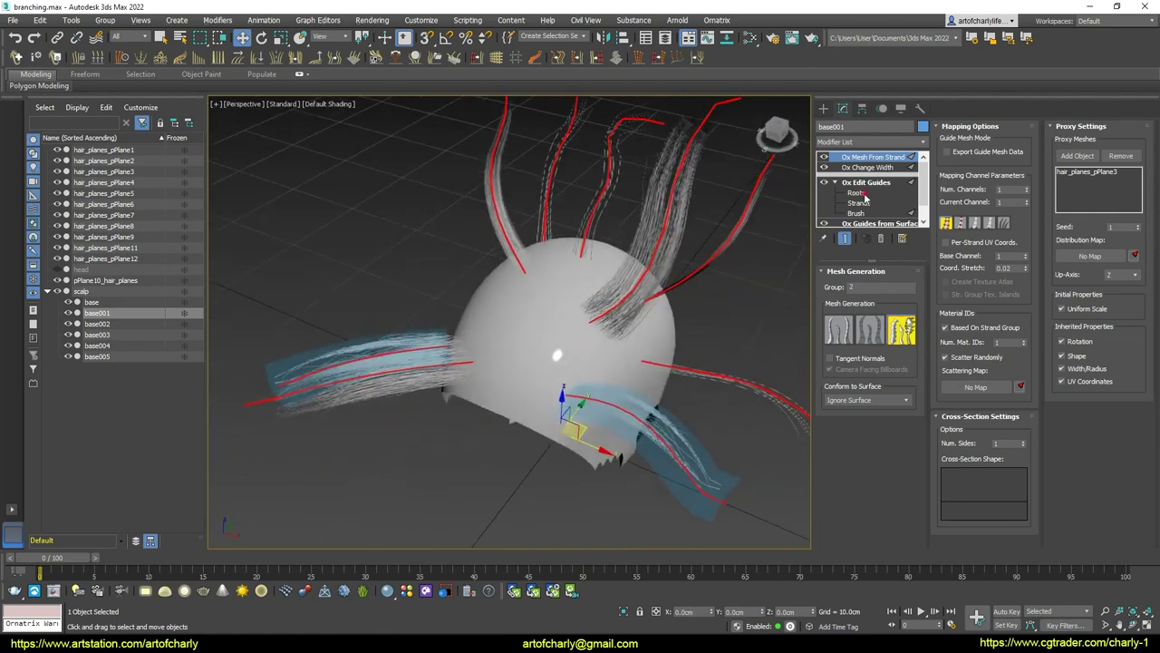
Turn off the Ox Mesh From Strands output on base001 through base005, then reselect base
{"action": "left_click", "coordinate": [95, 302]}
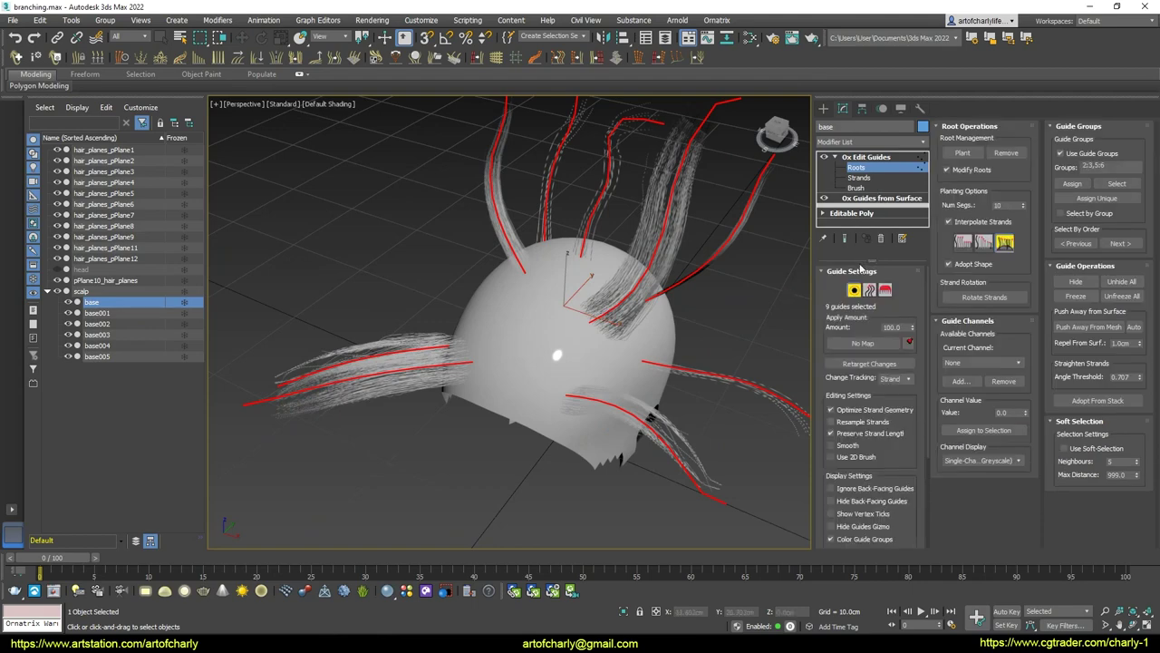
{"action": "left_click", "coordinate": [103, 313]}
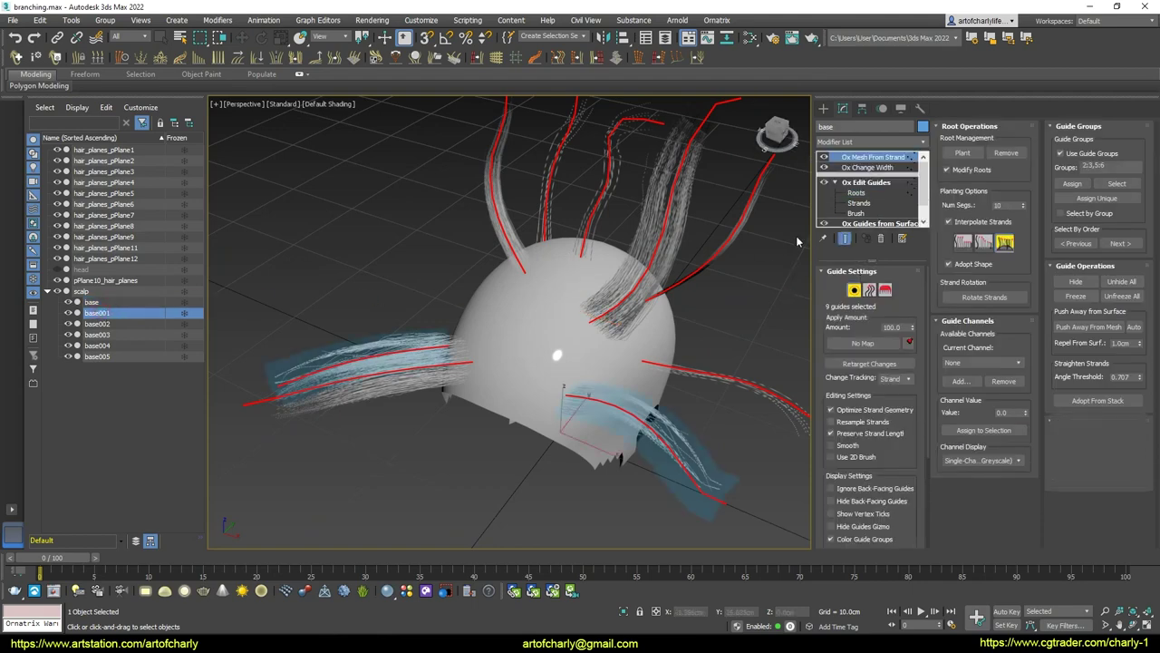
{"action": "left_click", "coordinate": [824, 157]}
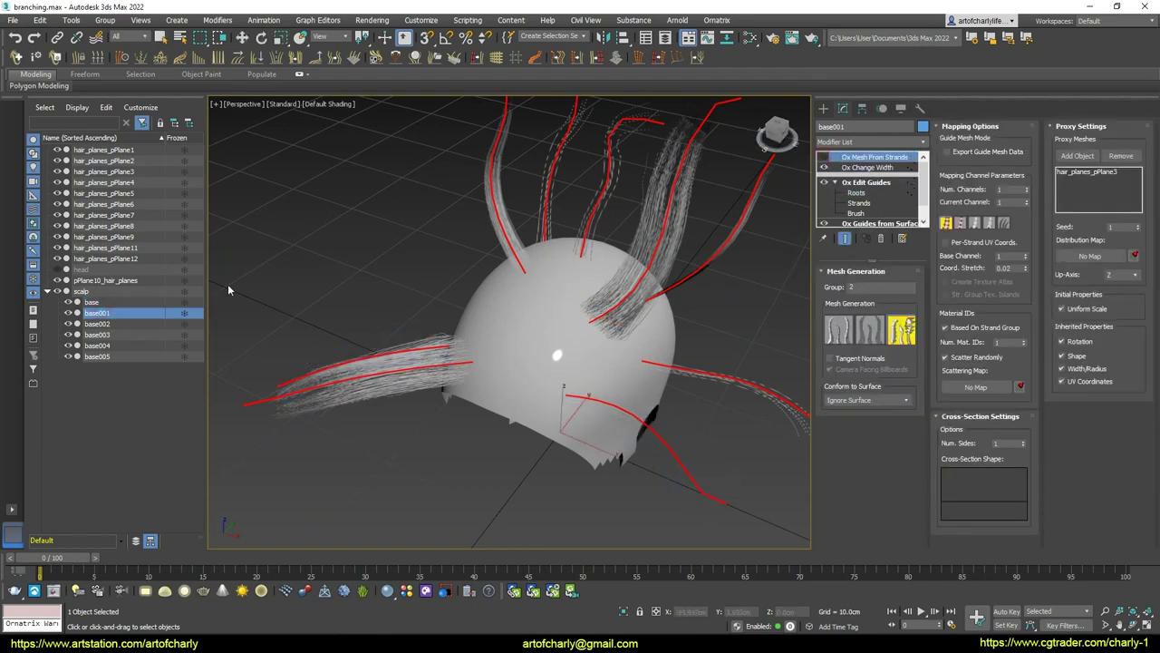
{"action": "left_click", "coordinate": [99, 324]}
{"action": "left_click", "coordinate": [824, 158]}
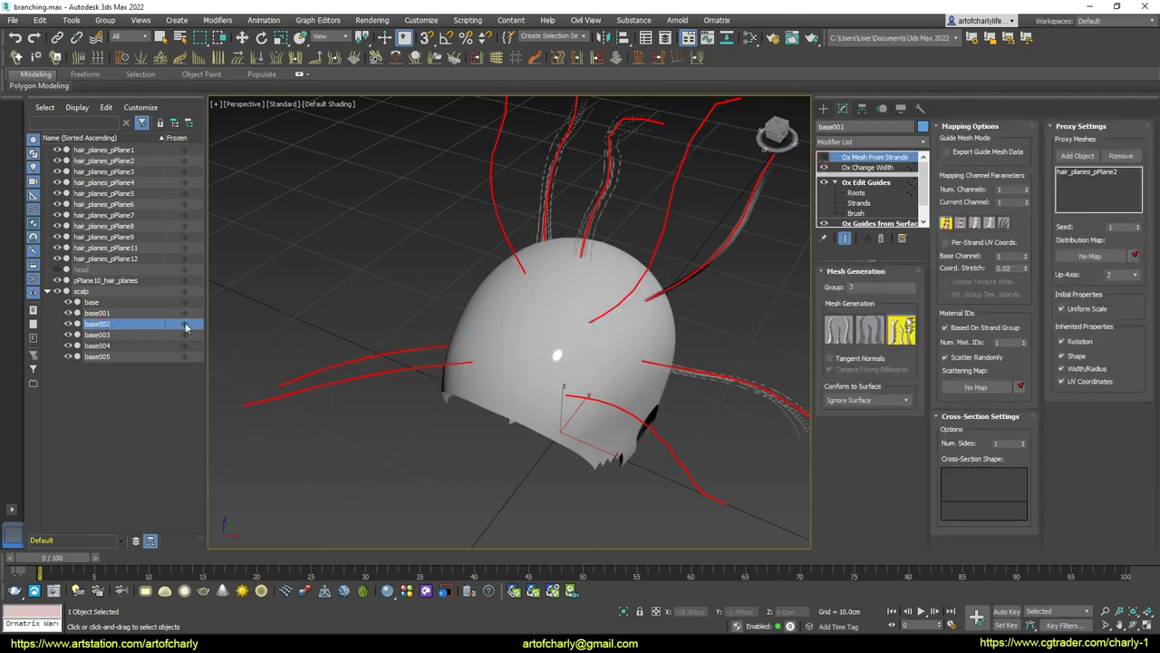
{"action": "left_click", "coordinate": [99, 335]}
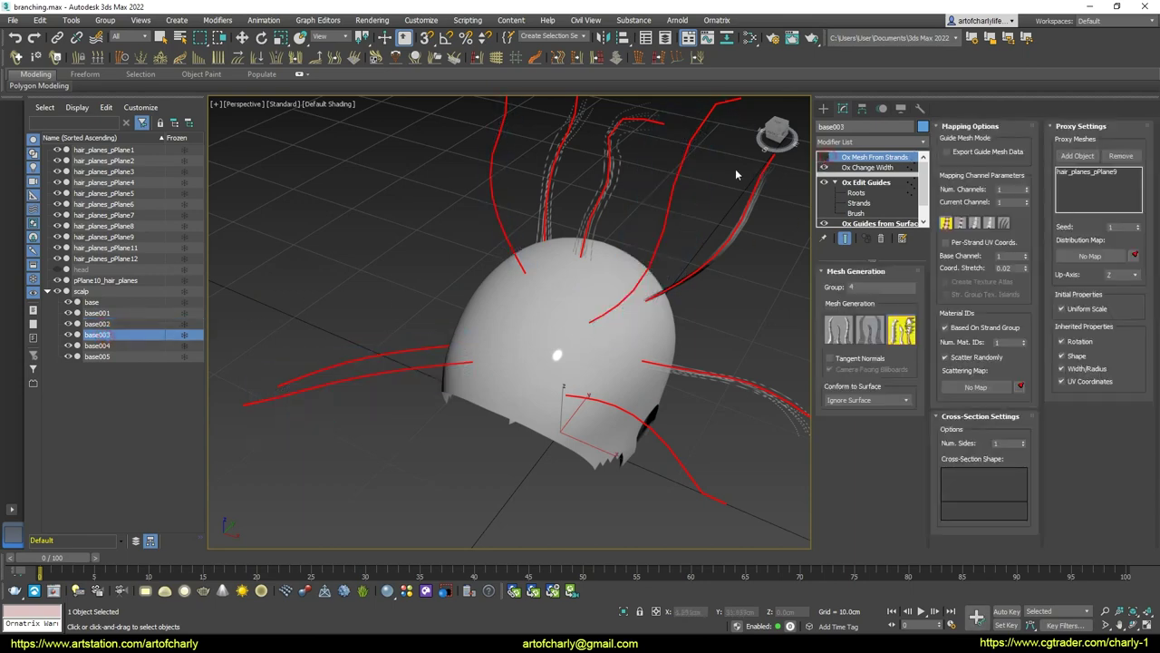
{"action": "middle_click_drag", "start_coordinate": [736, 174], "coordinate": [711, 215], "text": "alt"}
{"action": "left_click", "coordinate": [97, 345]}
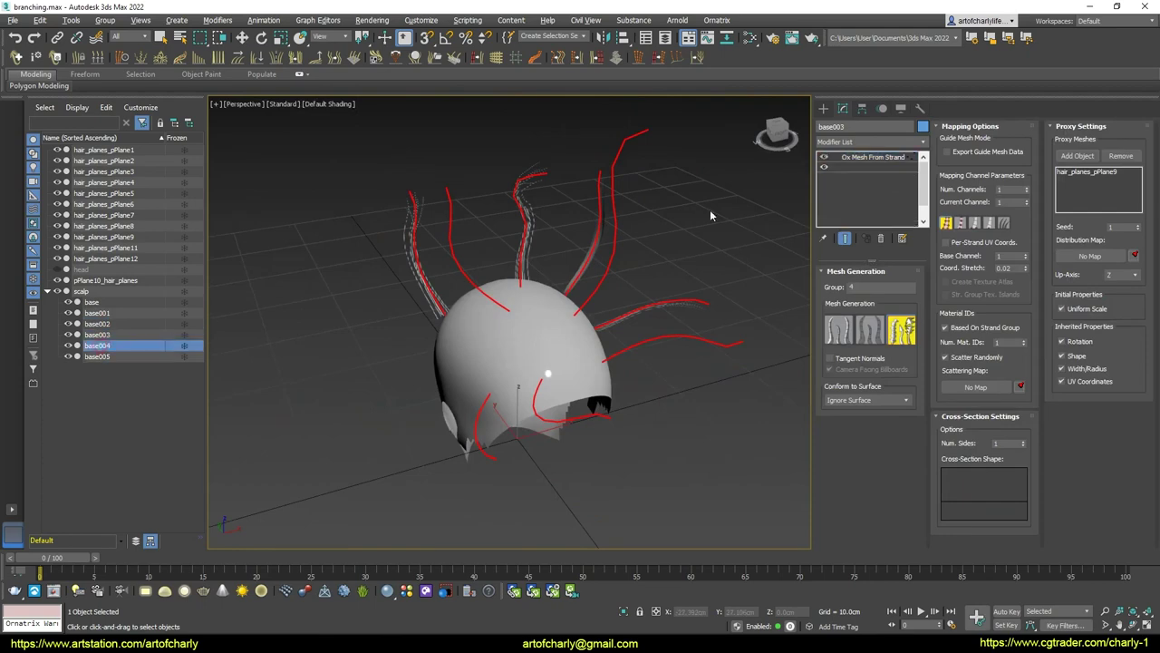
{"action": "left_click", "coordinate": [97, 356]}
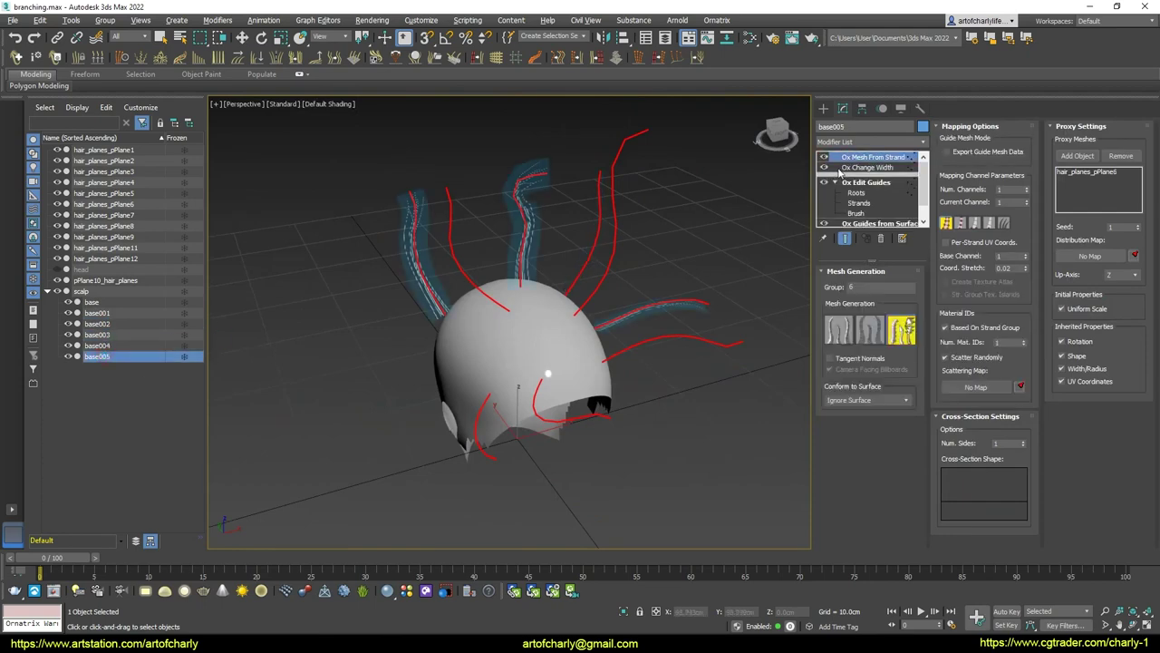
{"action": "left_click", "coordinate": [823, 157]}
{"action": "middle_click_drag", "start_coordinate": [466, 297], "coordinate": [466, 254], "text": "alt"}
{"action": "scroll", "coordinate": [466, 253], "scroll_direction": "down", "scroll_amount": 3}
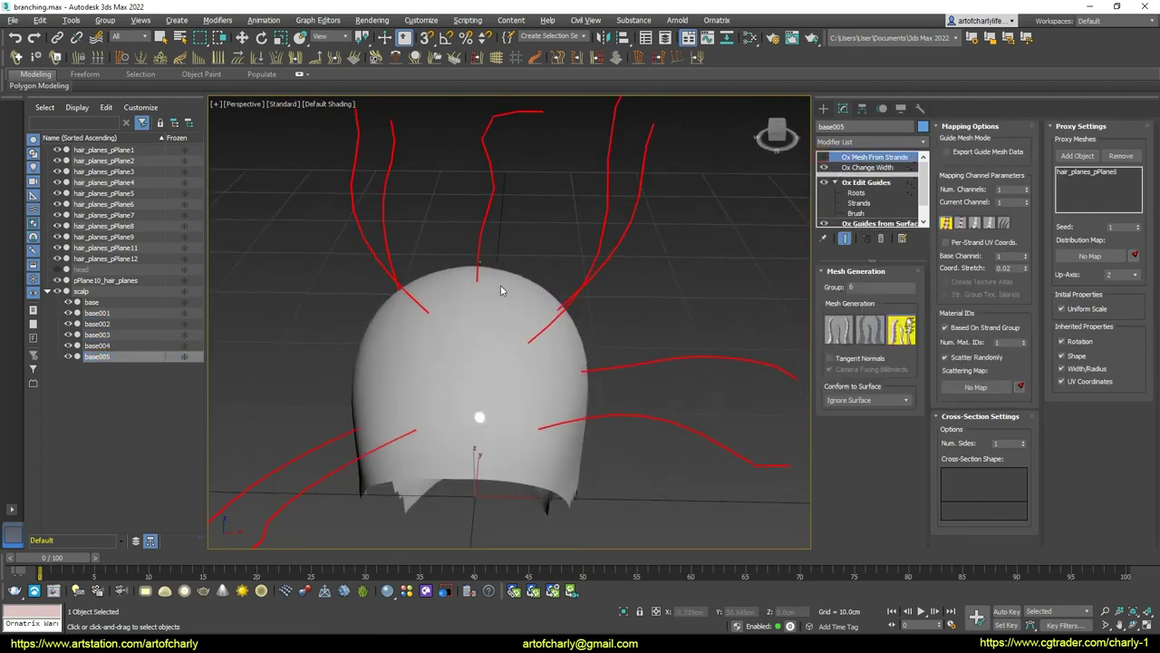
{"action": "scroll", "coordinate": [442, 262], "scroll_direction": "up", "scroll_amount": 2}
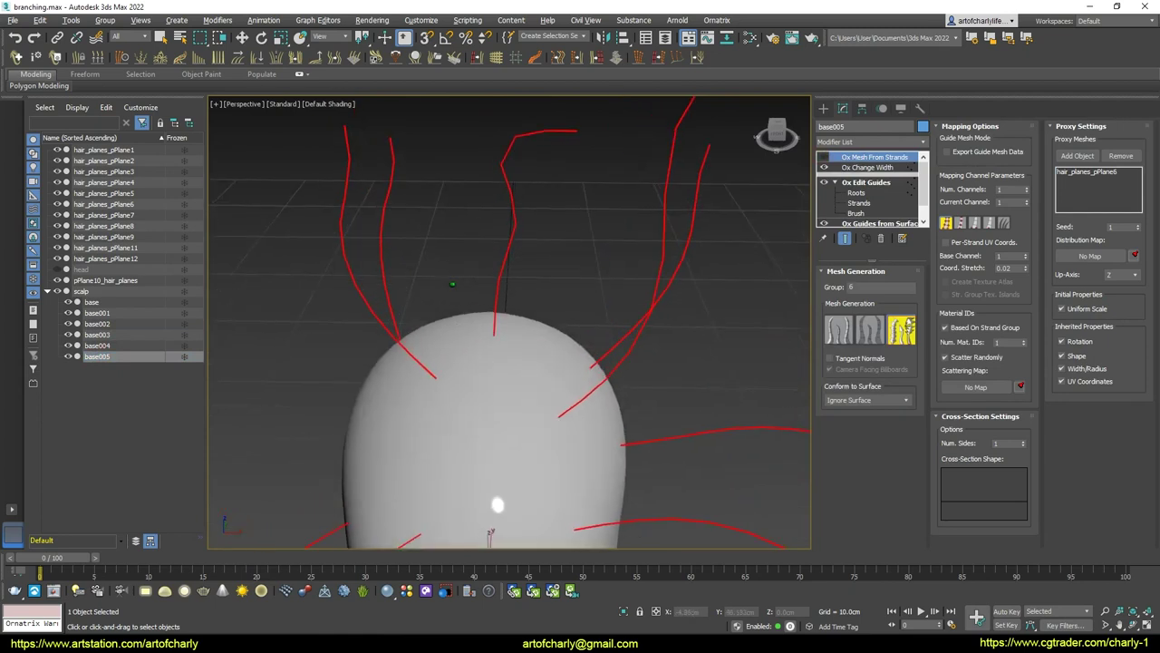
{"action": "left_click", "coordinate": [91, 302]}
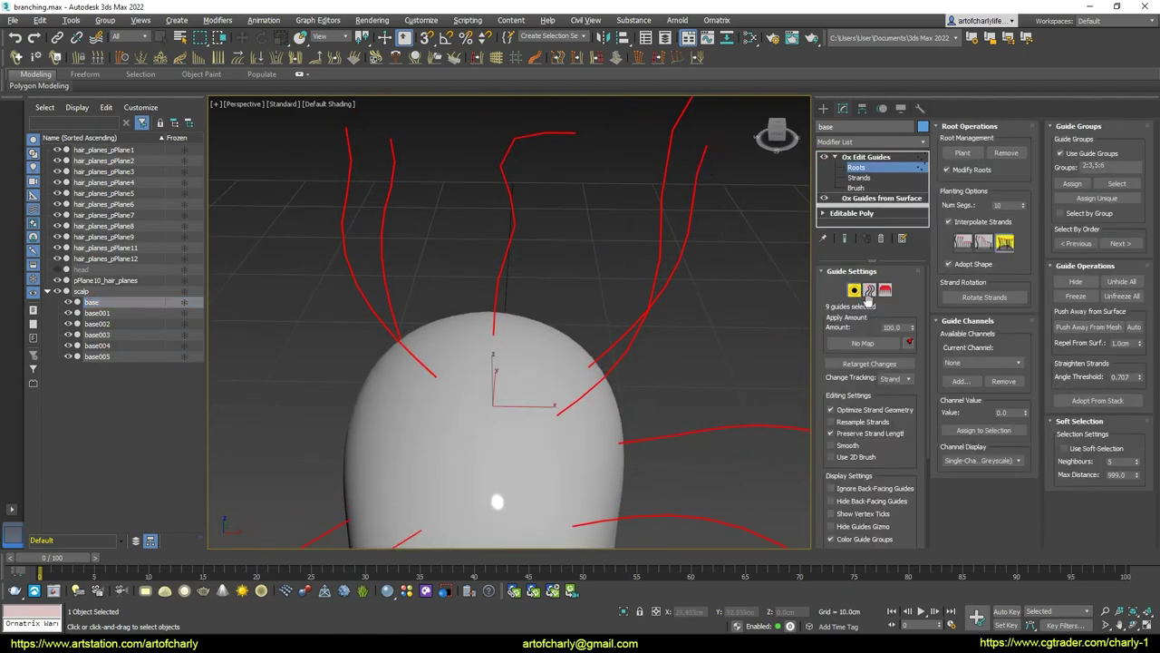
Select a single guide on the scalp with the Move tool, inspecting it from several angles
{"action": "key", "text": "w"}
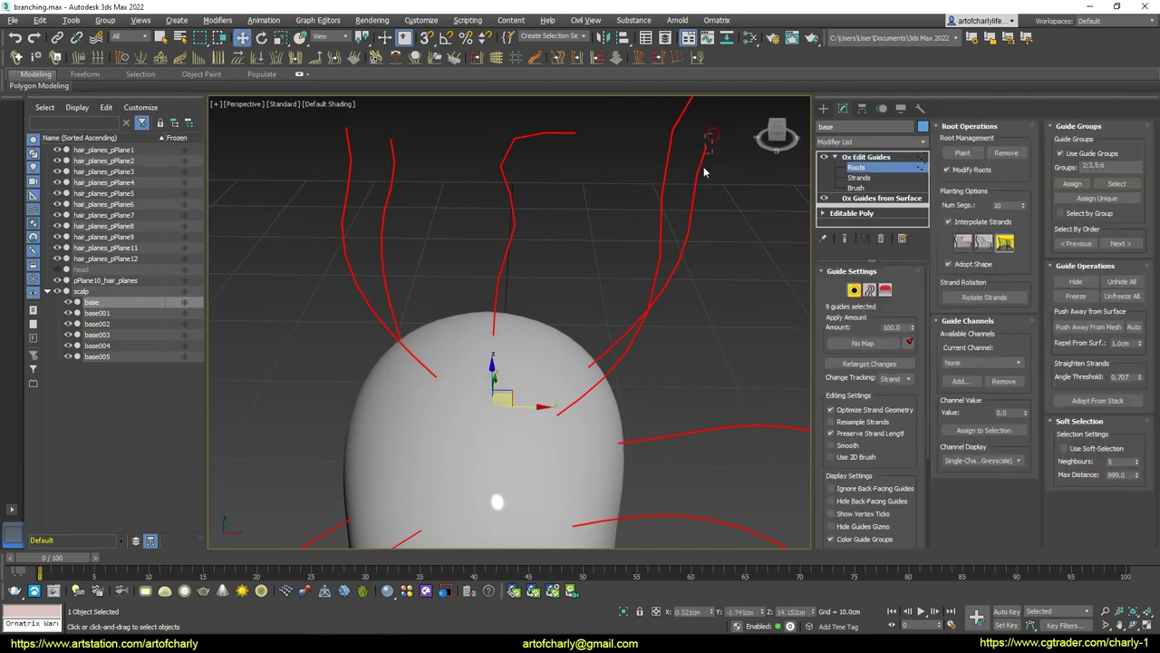
{"action": "left_click", "coordinate": [699, 168]}
{"action": "mouse_move", "coordinate": [655, 231]}
{"action": "middle_mouse_down", "text": "alt"}
{"action": "mouse_move", "coordinate": [707, 290]}
{"action": "mouse_move", "coordinate": [703, 324]}
{"action": "middle_mouse_up", "text": "alt"}
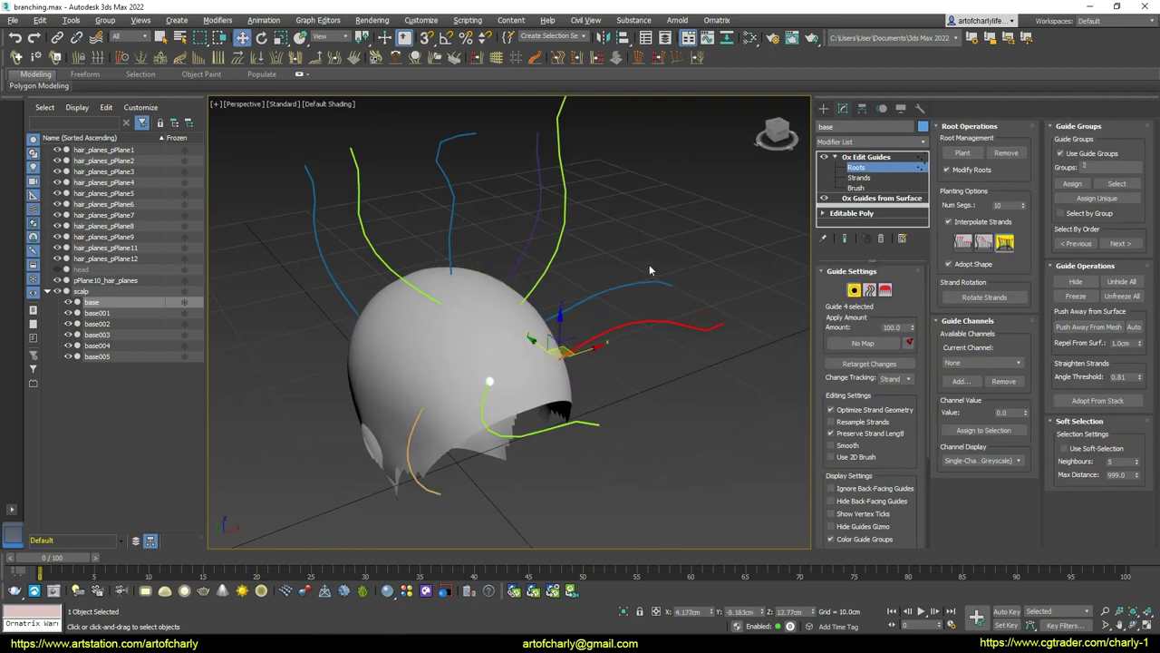
{"action": "middle_click_drag", "start_coordinate": [610, 285], "coordinate": [665, 221], "text": "alt"}
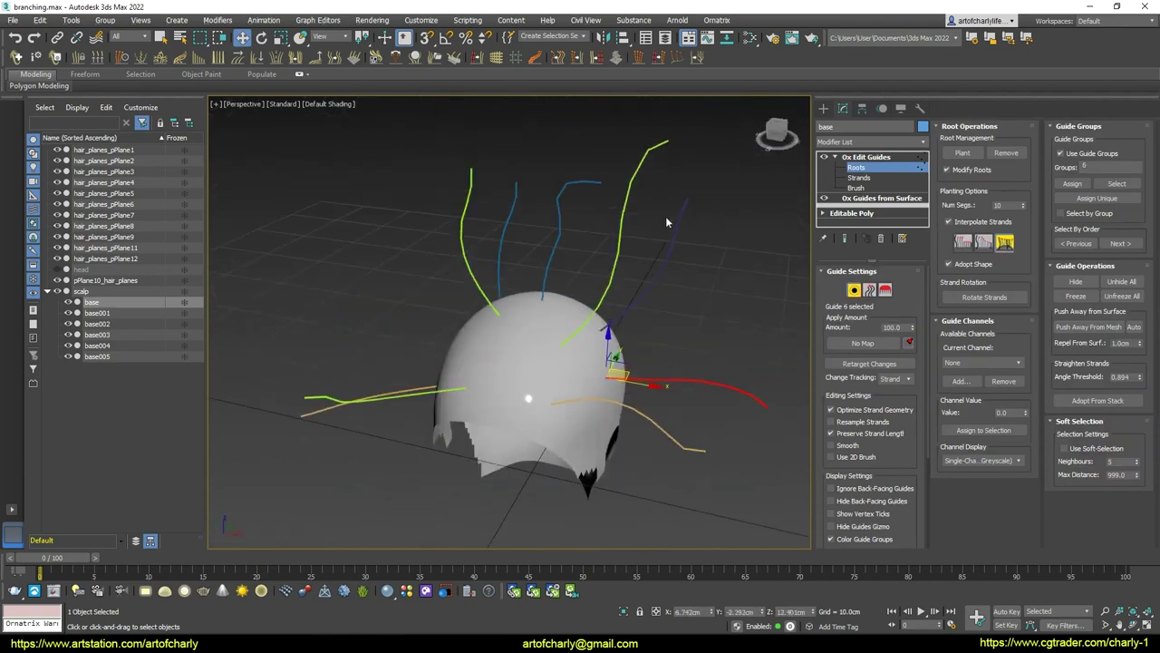
{"action": "scroll", "coordinate": [438, 262], "scroll_direction": "up", "scroll_amount": 5}
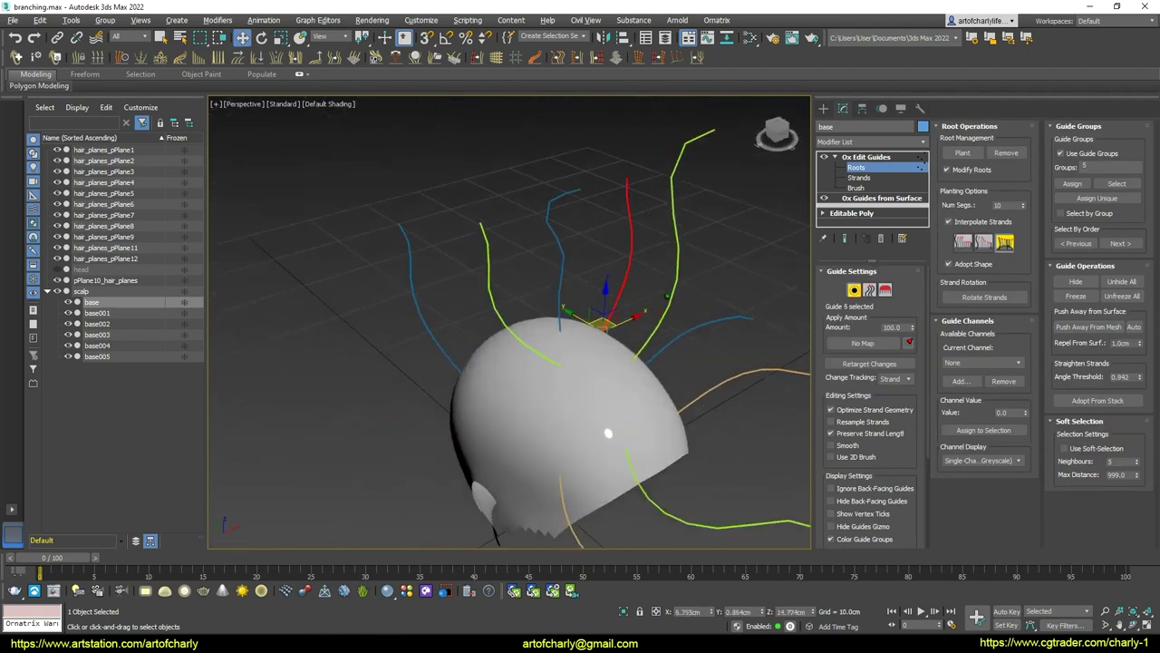
{"action": "middle_click_drag", "start_coordinate": [580, 272], "coordinate": [542, 290], "text": "alt"}
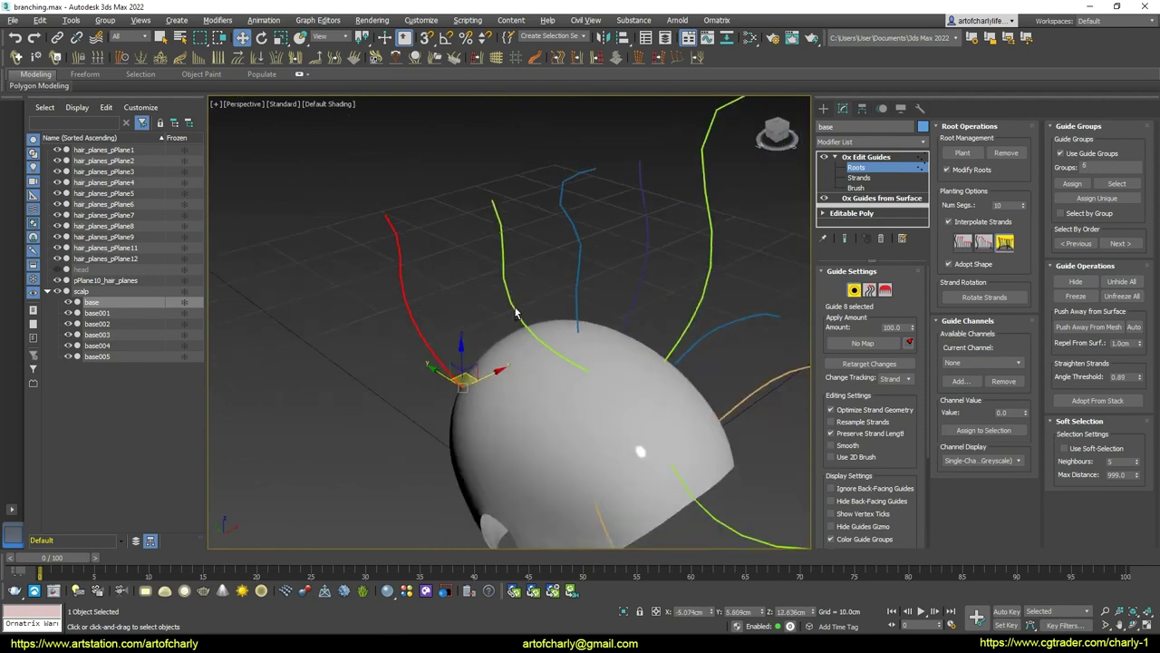
{"action": "mouse_move", "coordinate": [540, 279]}
{"action": "middle_mouse_down", "text": "alt"}
{"action": "mouse_move", "coordinate": [565, 254]}
{"action": "mouse_move", "coordinate": [507, 303]}
{"action": "mouse_move", "coordinate": [531, 184]}
{"action": "middle_mouse_up", "text": "alt"}
{"action": "scroll", "coordinate": [565, 254], "scroll_direction": "down", "scroll_amount": 5}
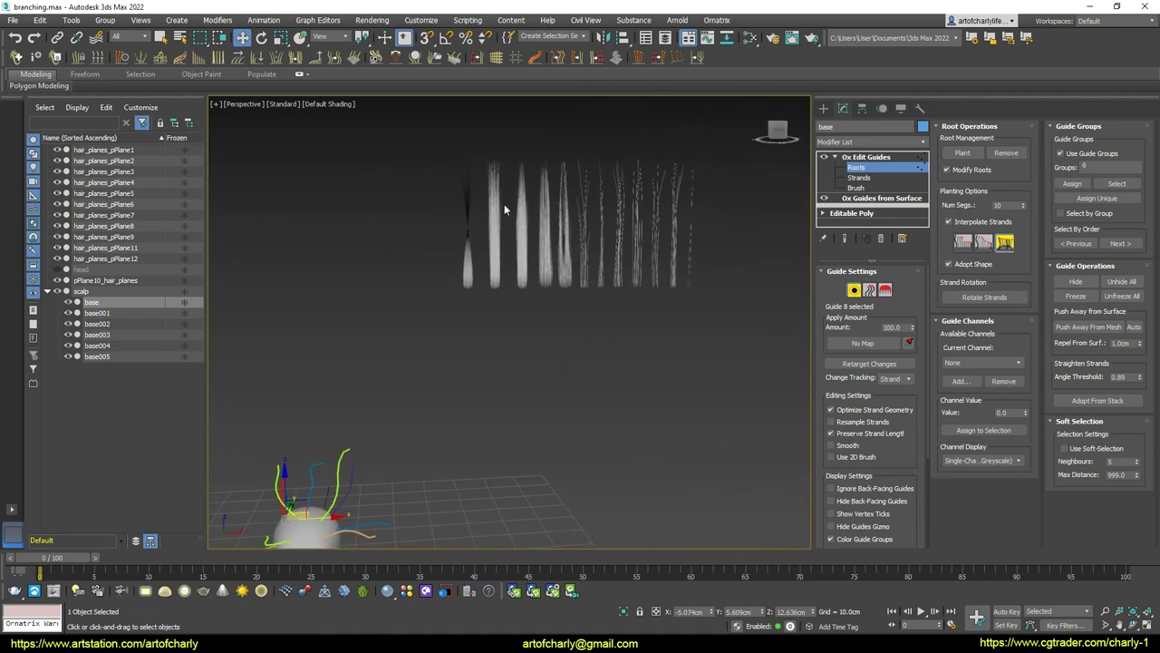
{"action": "mouse_move", "coordinate": [341, 433]}
{"action": "middle_mouse_down"}
{"action": "mouse_move", "coordinate": [507, 345]}
{"action": "mouse_move", "coordinate": [566, 261]}
{"action": "mouse_move", "coordinate": [490, 232]}
{"action": "middle_mouse_up"}
{"action": "scroll", "coordinate": [507, 344], "scroll_direction": "up", "scroll_amount": 5}
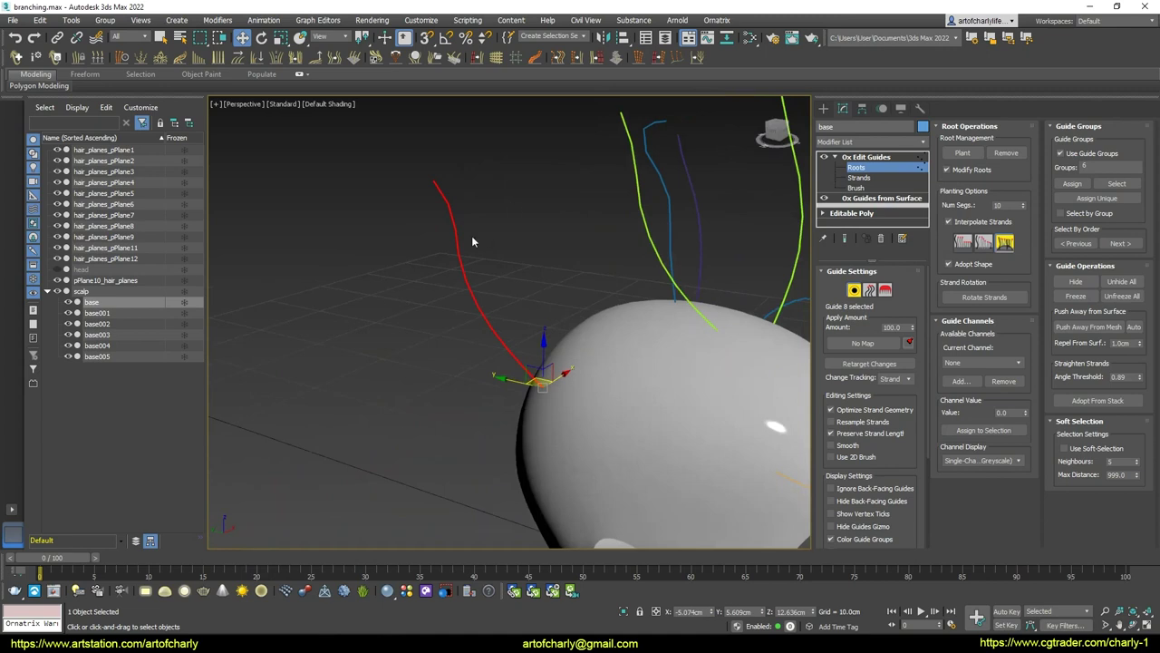
{"action": "mouse_move", "coordinate": [580, 201]}
{"action": "middle_mouse_down", "text": "alt"}
{"action": "mouse_move", "coordinate": [562, 226]}
{"action": "mouse_move", "coordinate": [526, 236]}
{"action": "middle_mouse_up", "text": "alt"}
{"action": "scroll", "coordinate": [562, 226], "scroll_direction": "down", "scroll_amount": 3}
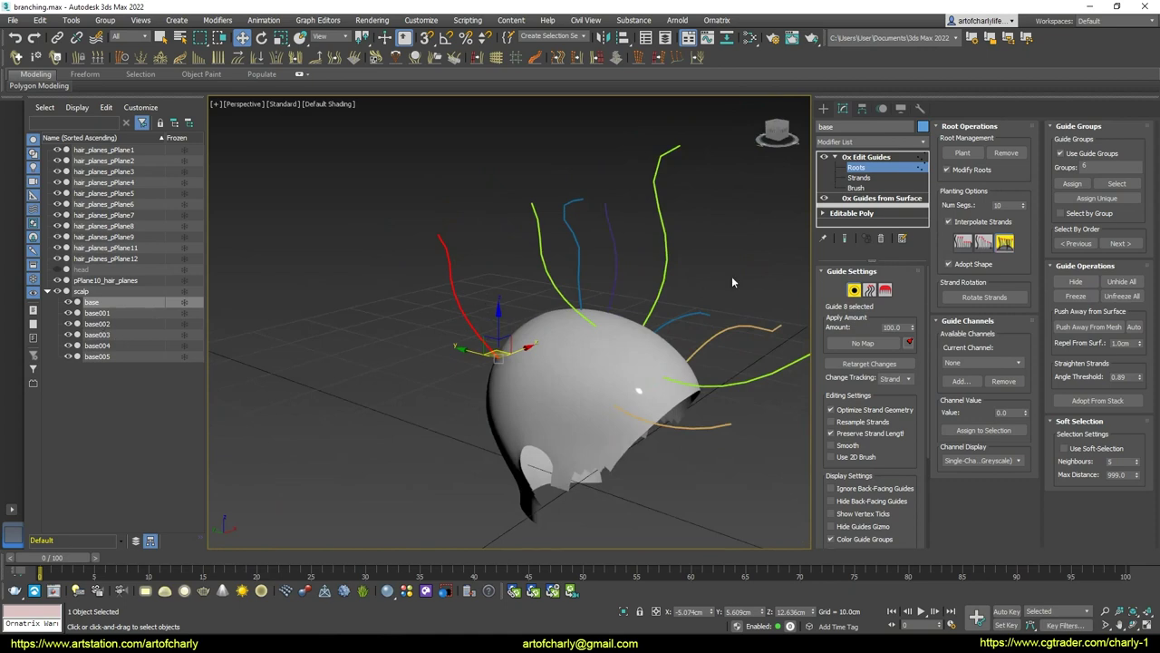
{"action": "middle_click_drag", "start_coordinate": [555, 286], "coordinate": [473, 265], "text": "alt"}
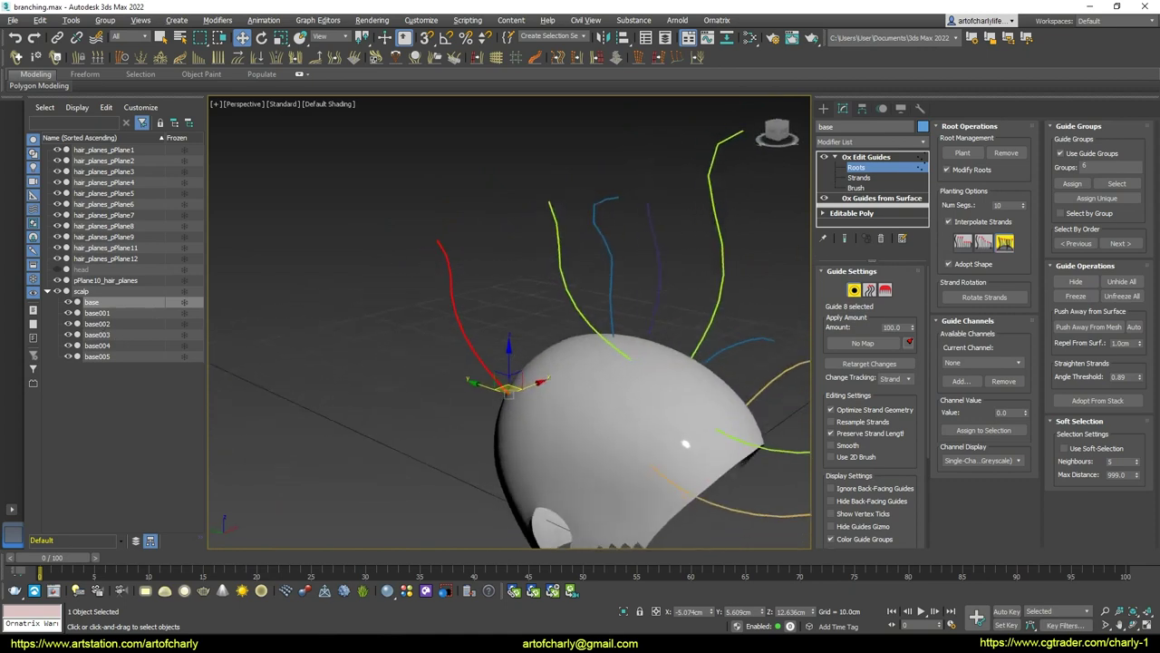
{"action": "scroll", "coordinate": [473, 266], "scroll_direction": "up", "scroll_amount": 2}
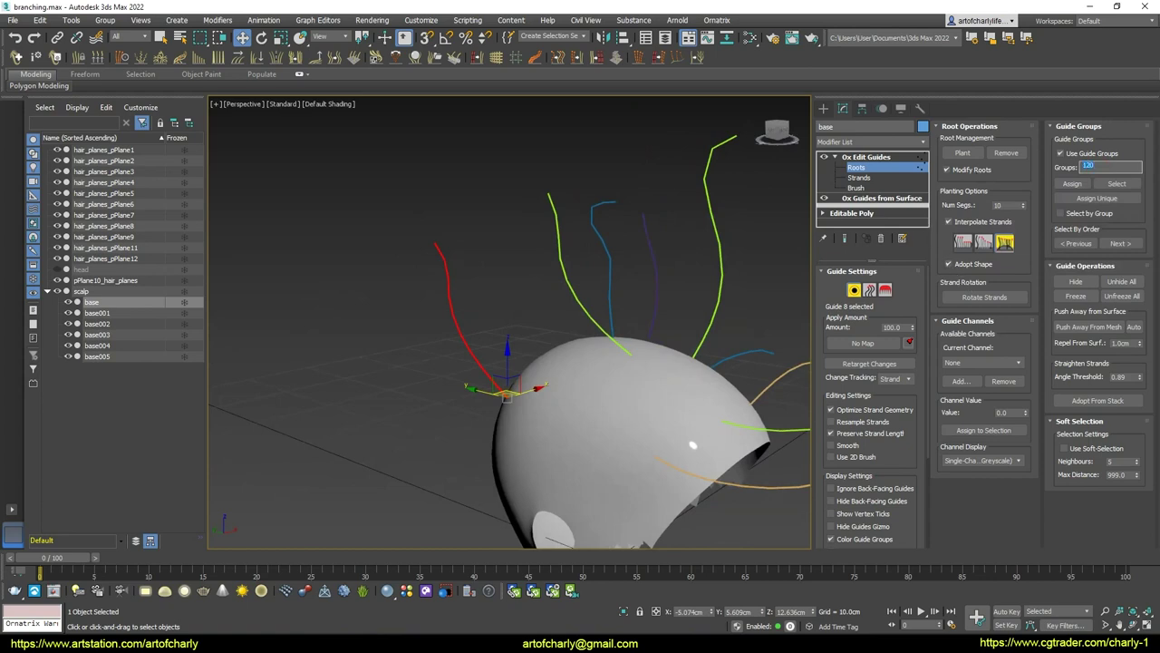
Assign the guide to group 120, check other guides' groups, and frame the hair cards
{"action": "left_click", "coordinate": [1077, 187]}
{"action": "left_click", "coordinate": [568, 282]}
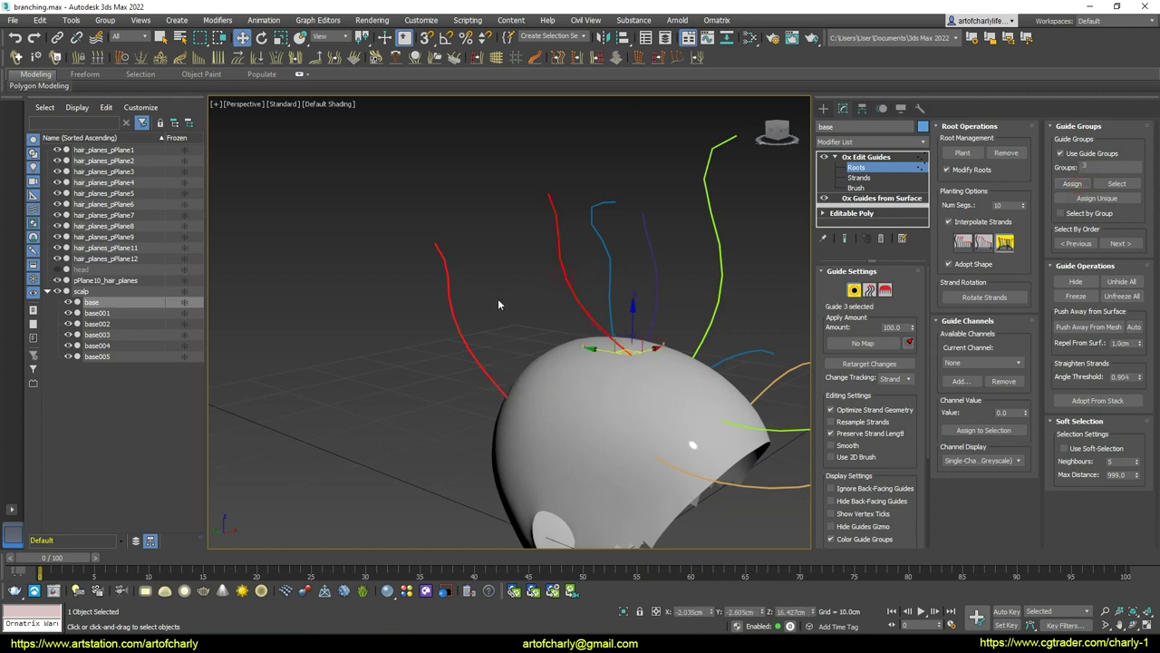
{"action": "left_click", "coordinate": [459, 331]}
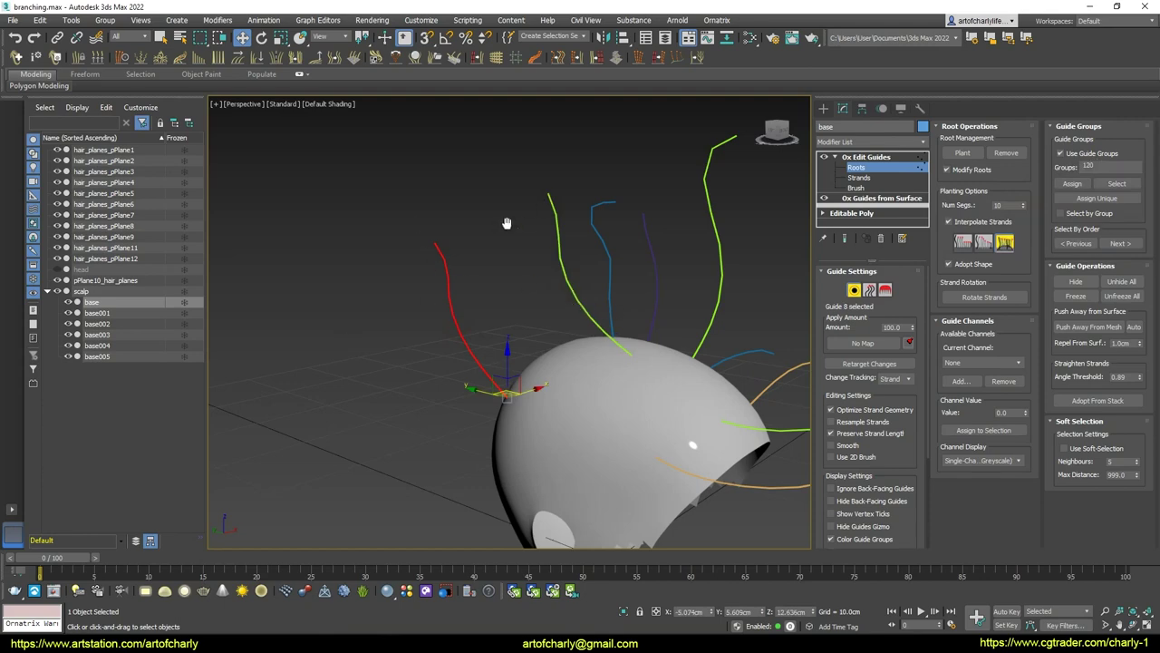
{"action": "scroll", "coordinate": [508, 277], "scroll_direction": "down", "scroll_amount": 8}
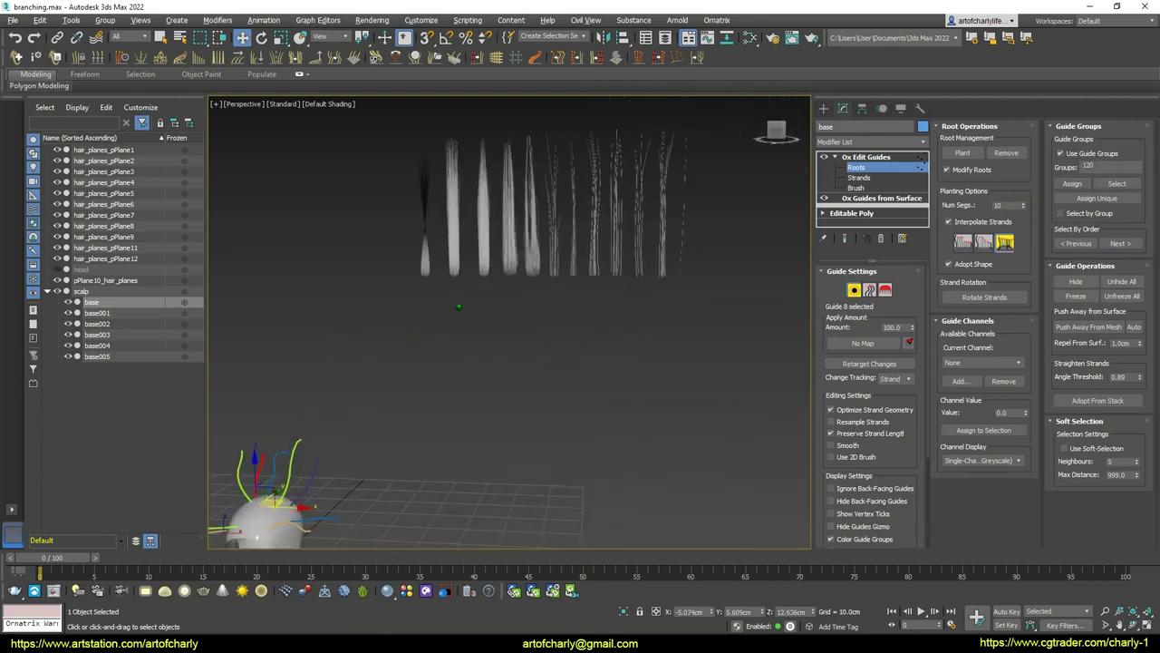
{"action": "scroll", "coordinate": [480, 311], "scroll_direction": "up", "scroll_amount": 3}
{"action": "scroll", "coordinate": [480, 311], "scroll_direction": "up", "scroll_amount": 2}
{"action": "mouse_move", "coordinate": [479, 310]}
{"action": "middle_mouse_down"}
{"action": "mouse_move", "coordinate": [524, 352]}
{"action": "mouse_move", "coordinate": [555, 334]}
{"action": "middle_mouse_up"}
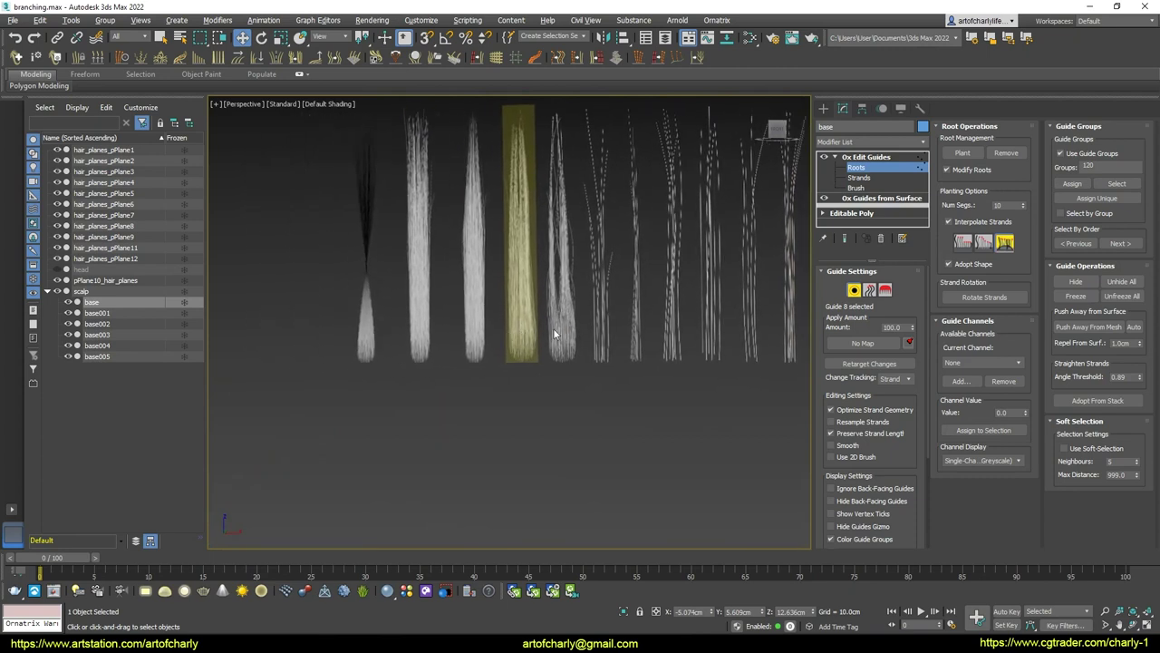
Set the viewport to High Quality shading with Edged Faces and reframe the scalp and guides
{"action": "left_click", "coordinate": [283, 104]}
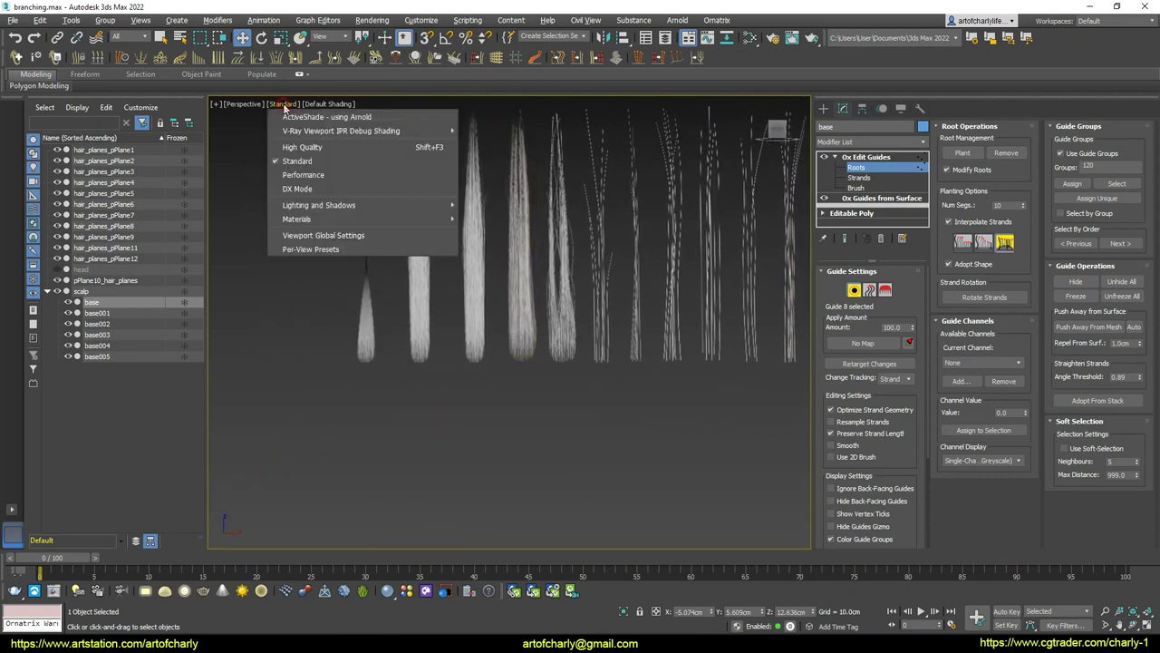
{"action": "left_click", "coordinate": [304, 146]}
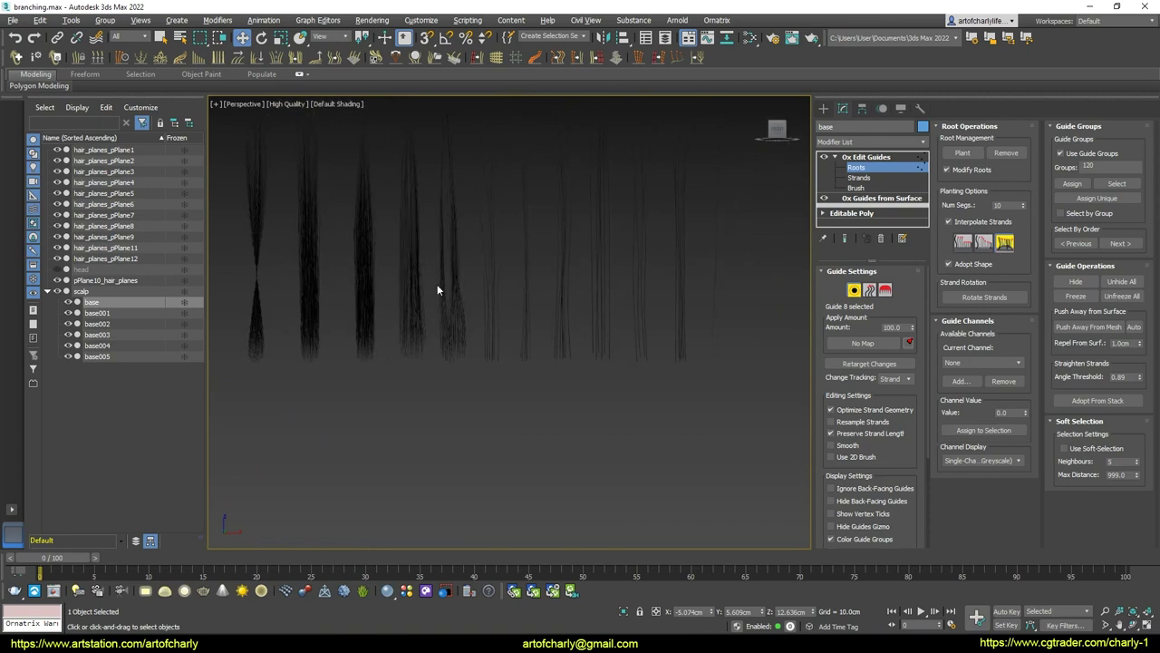
{"action": "mouse_move", "coordinate": [639, 309]}
{"action": "middle_mouse_down", "text": "alt"}
{"action": "mouse_move", "coordinate": [531, 275]}
{"action": "mouse_move", "coordinate": [582, 266]}
{"action": "mouse_move", "coordinate": [492, 362]}
{"action": "mouse_move", "coordinate": [415, 399]}
{"action": "middle_mouse_up", "text": "alt"}
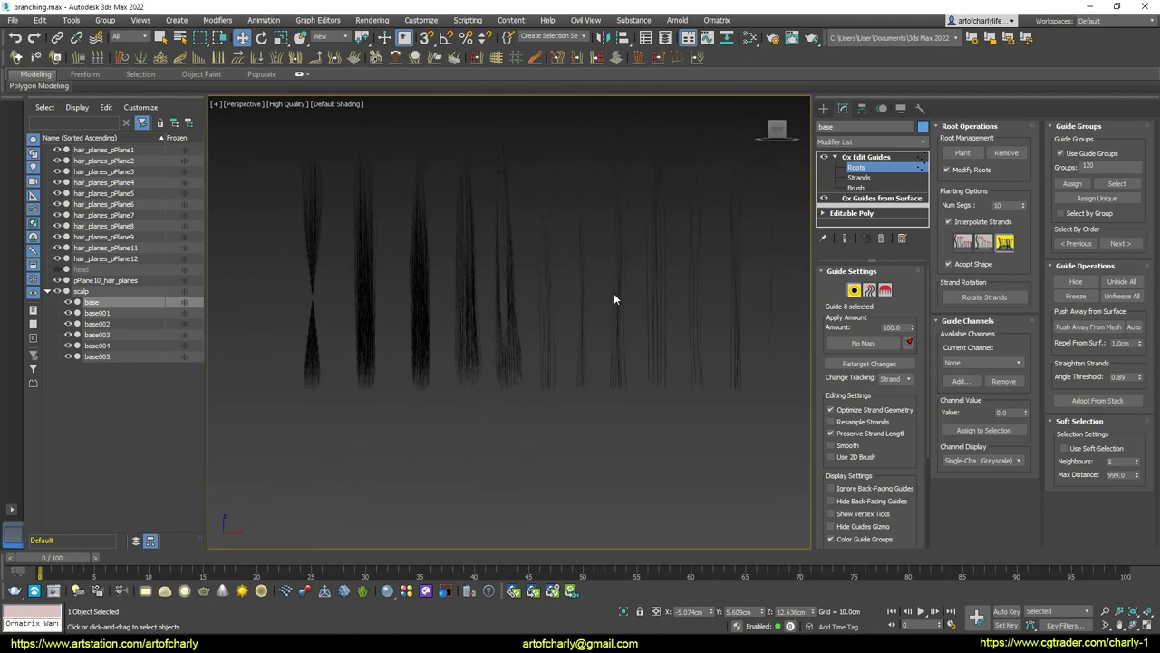
{"action": "key", "text": "F4"}
{"action": "scroll", "coordinate": [533, 319], "scroll_direction": "down", "scroll_amount": 3}
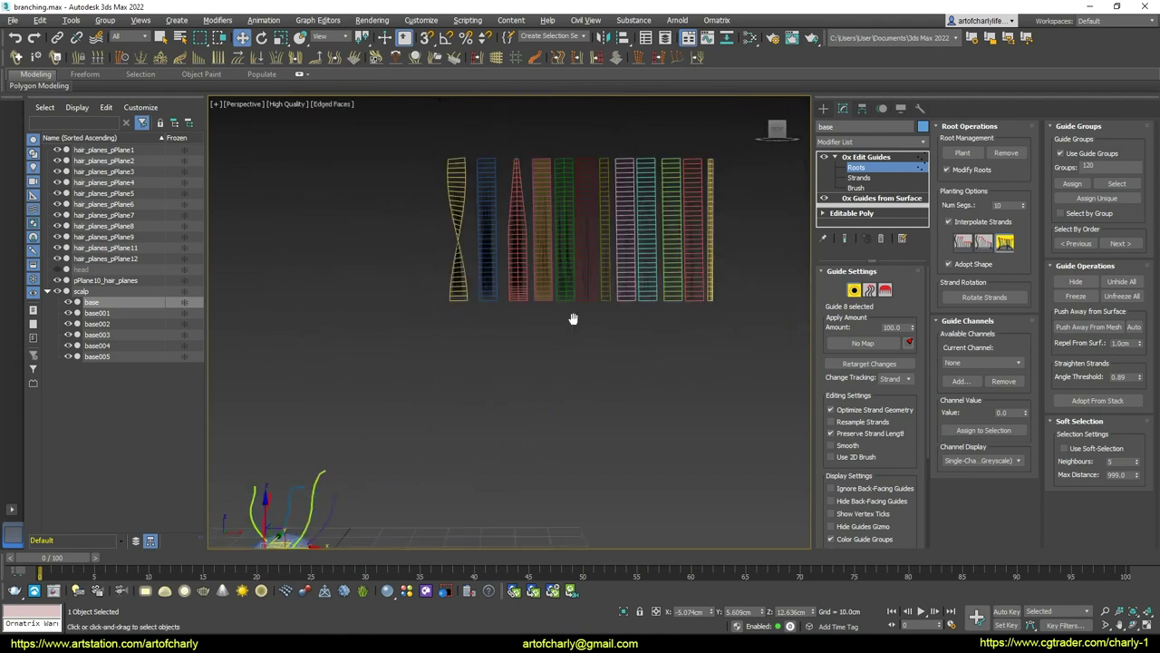
{"action": "mouse_move", "coordinate": [573, 318]}
{"action": "middle_mouse_down", "text": "ctrl+alt"}
{"action": "mouse_move", "coordinate": [556, 336]}
{"action": "mouse_move", "coordinate": [627, 275]}
{"action": "middle_mouse_up", "text": "ctrl+alt"}
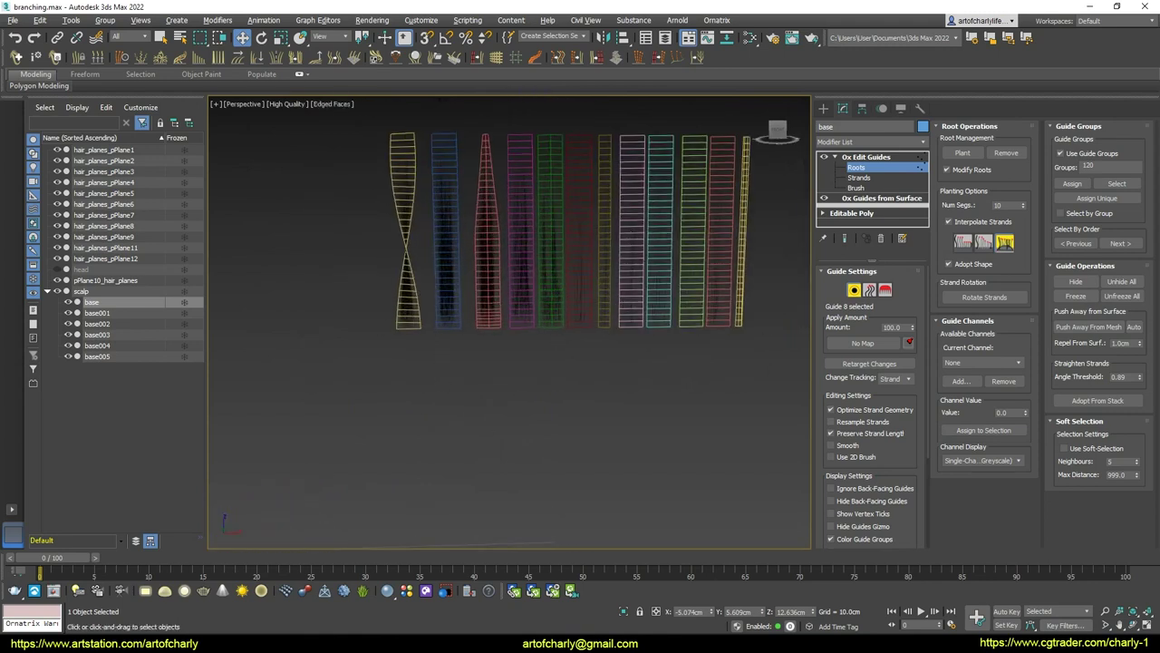
{"action": "left_click", "coordinate": [777, 132]}
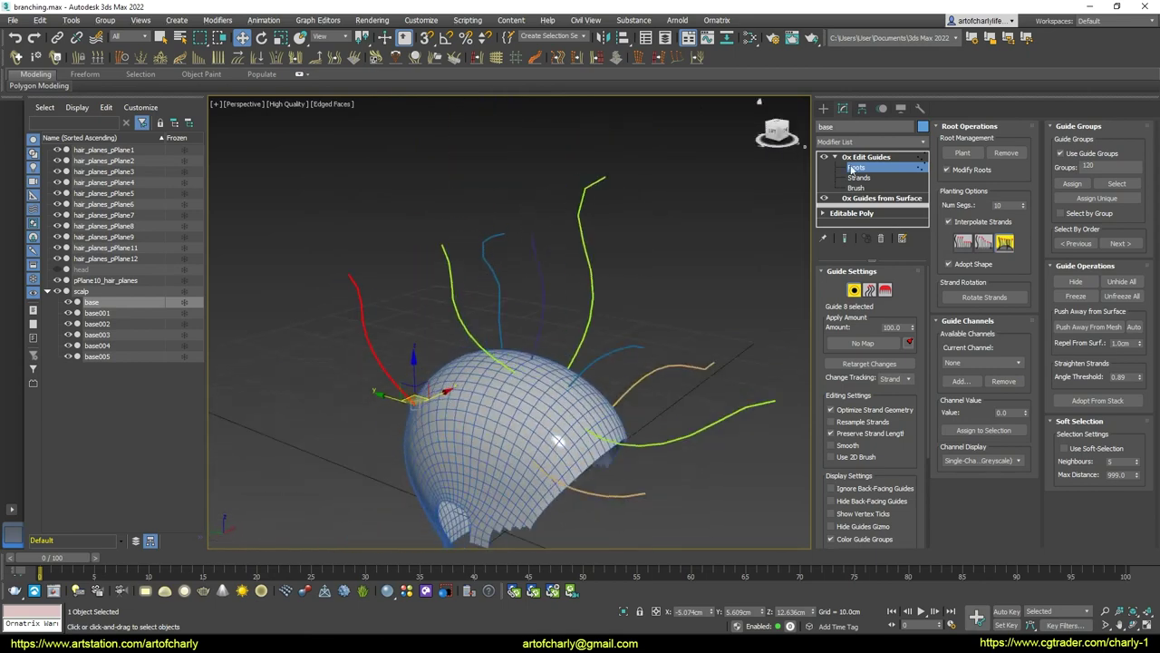
Leave Roots sub-object level and clone the base scalp as a Reference named base006
{"action": "left_click", "coordinate": [825, 109]}
{"action": "left_click", "coordinate": [843, 109]}
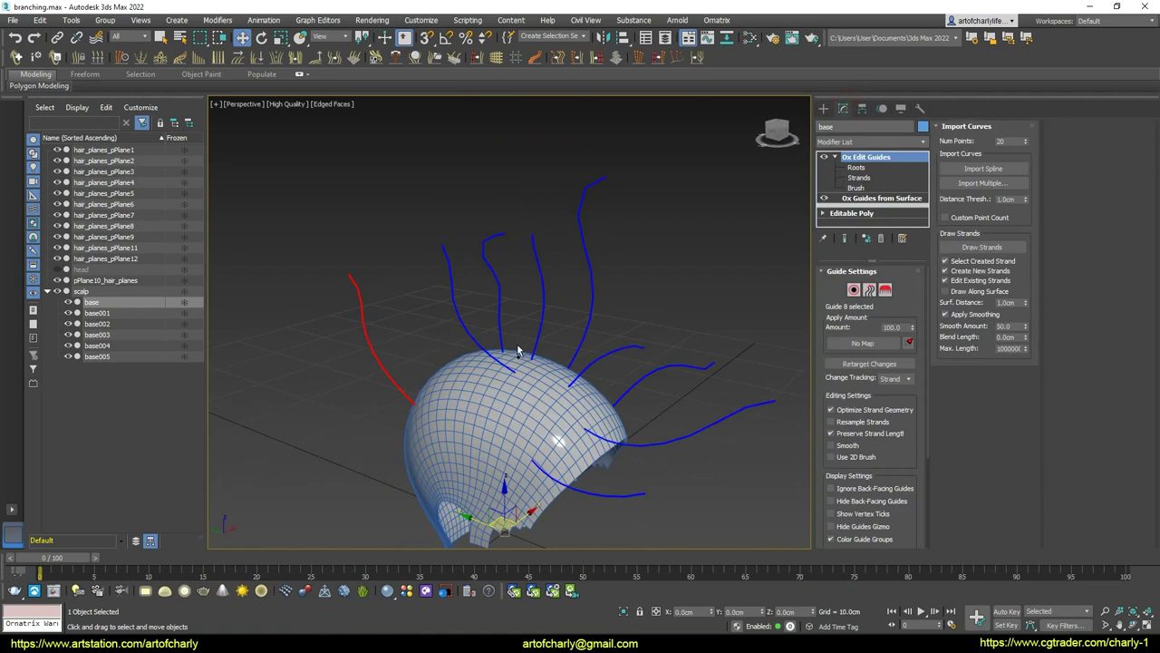
{"action": "key", "text": "ctrl+v"}
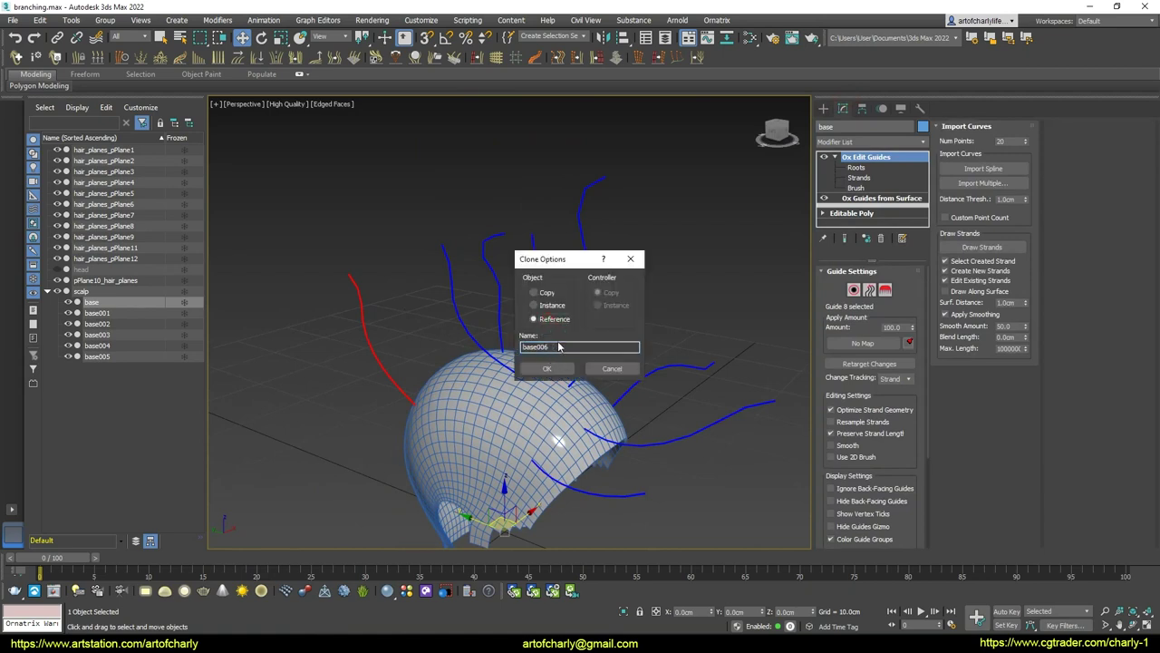
{"action": "left_click", "coordinate": [557, 368]}
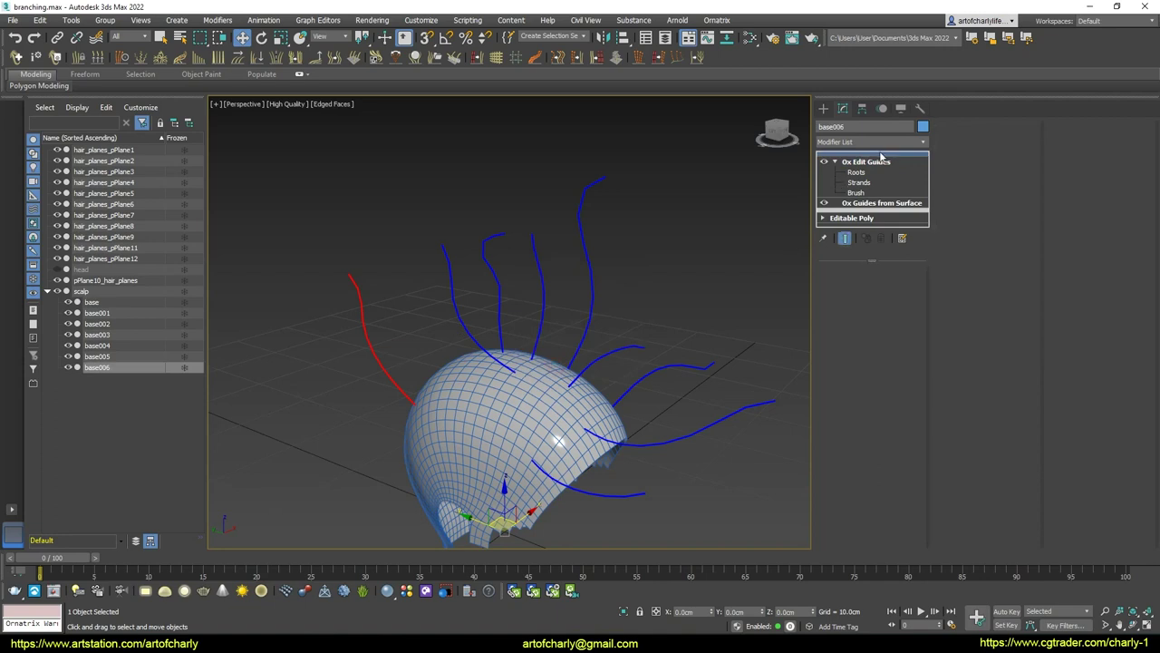
Add an Ox Change Width modifier set to group 120 on base006
{"action": "left_click", "coordinate": [108, 368]}
{"action": "left_click", "coordinate": [923, 143]}
{"action": "left_click_drag", "start_coordinate": [929, 159], "coordinate": [929, 290]}
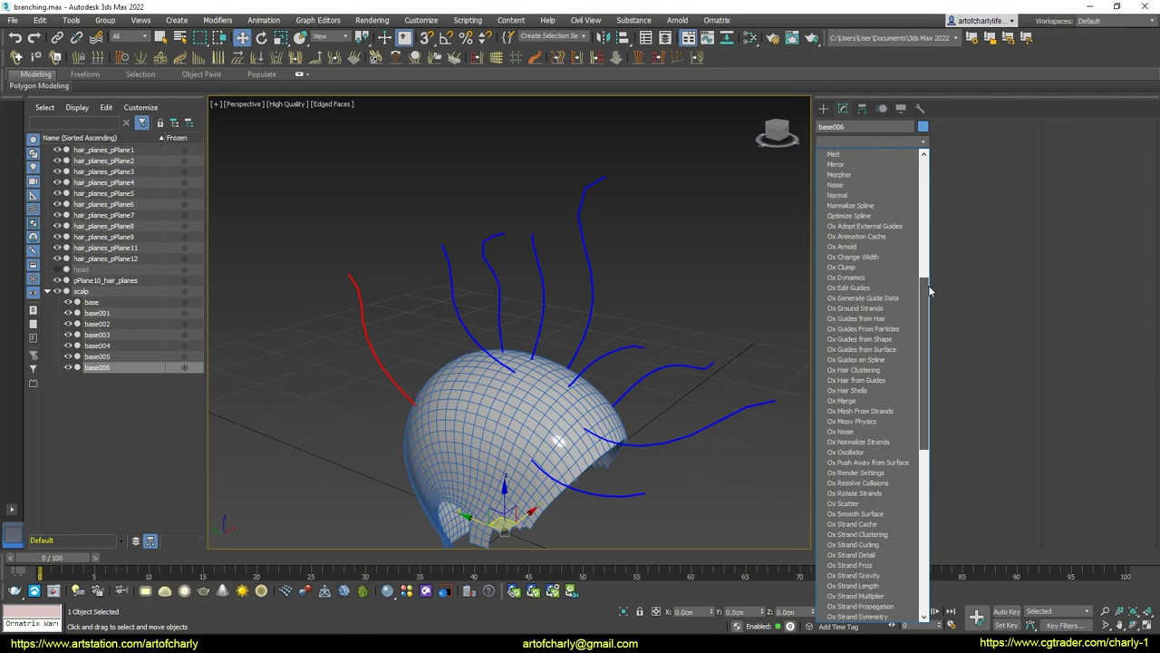
{"action": "left_click", "coordinate": [857, 256]}
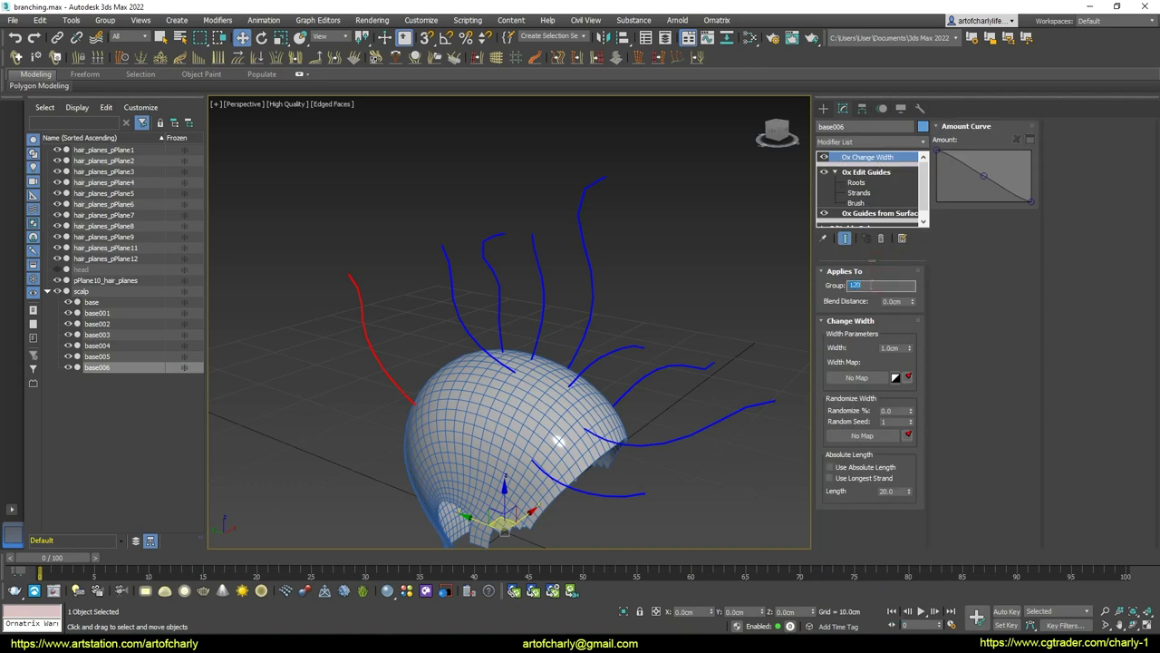
Stack an Ox Mesh From Strands modifier on top of Ox Change Width
{"action": "left_click", "coordinate": [924, 142]}
{"action": "scroll", "coordinate": [926, 209], "scroll_direction": "down", "scroll_amount": 3}
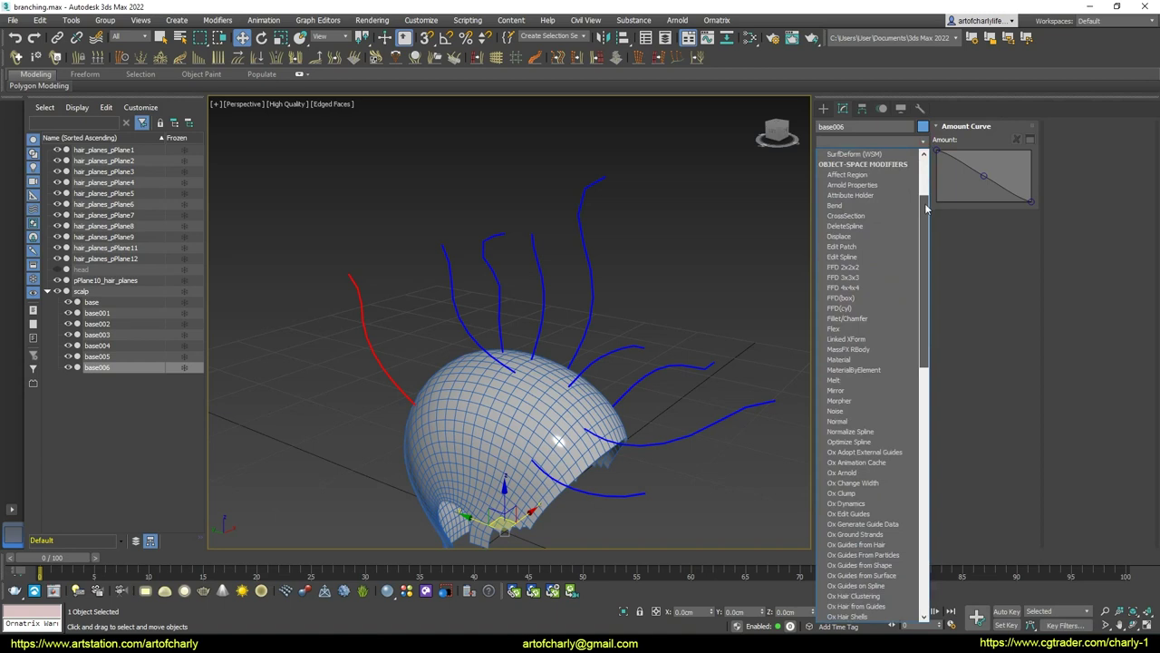
{"action": "left_click_drag", "start_coordinate": [926, 208], "coordinate": [925, 260]}
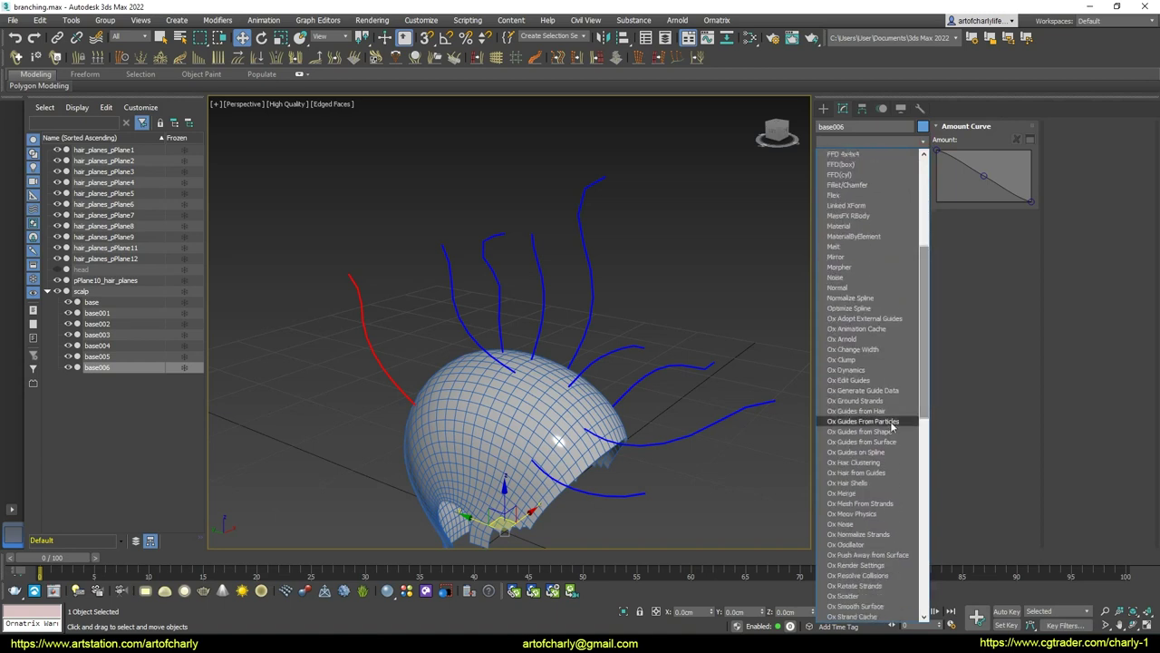
{"action": "left_click", "coordinate": [861, 503]}
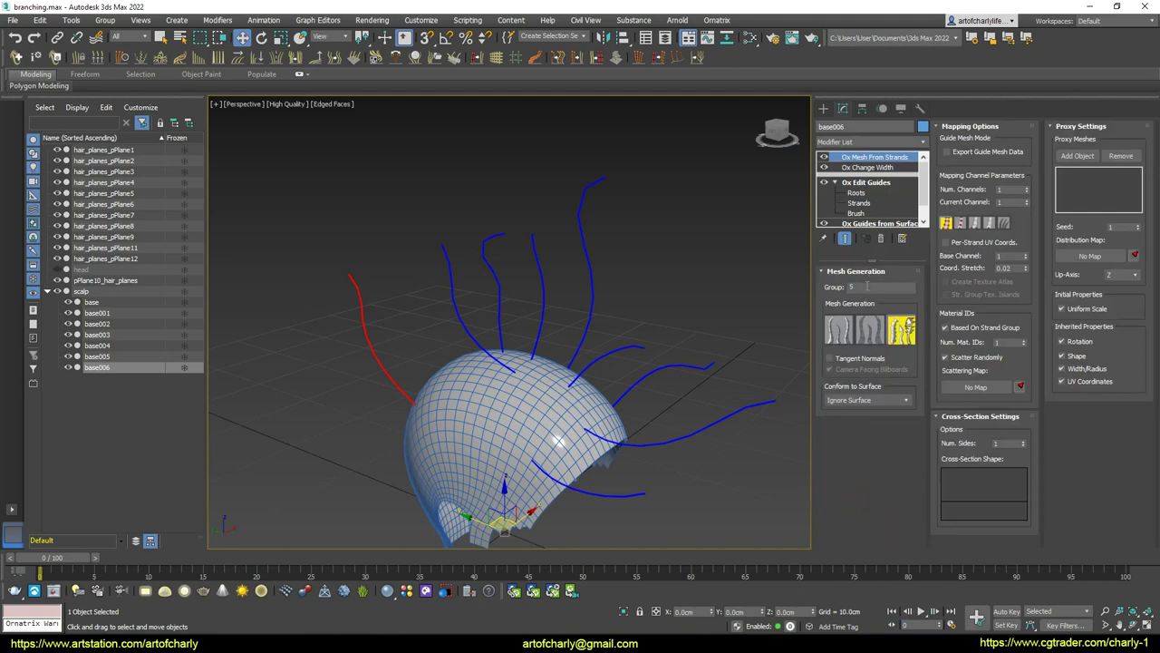
Set Ox Mesh From Strands to Group 120 in proxy mesh mode
{"action": "left_click", "coordinate": [867, 286]}
{"action": "type", "text": "120"}
{"action": "left_click_drag", "start_coordinate": [909, 319], "coordinate": [909, 361]}
Pick hair_planes_pPlane11 in the viewport as the proxy card mesh
{"action": "left_click", "coordinate": [1078, 156]}
{"action": "middle_click_drag", "start_coordinate": [602, 200], "coordinate": [599, 288]}
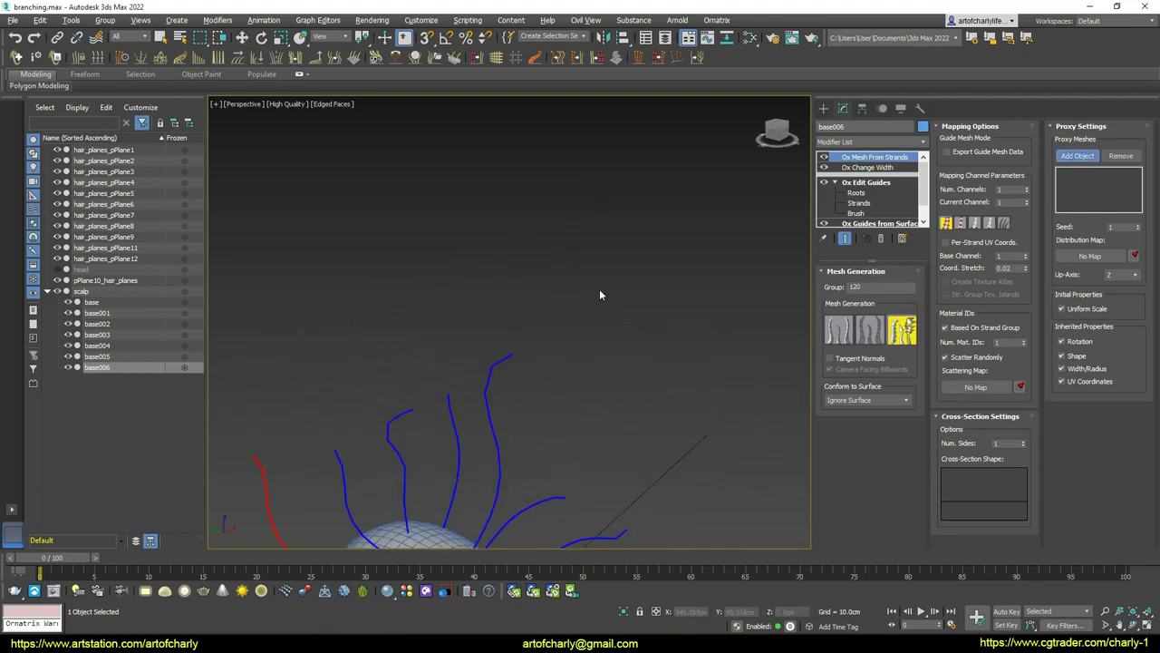
{"action": "scroll", "coordinate": [634, 272], "scroll_direction": "down", "scroll_amount": 3}
{"action": "mouse_move", "coordinate": [669, 263]}
{"action": "middle_mouse_down"}
{"action": "mouse_move", "coordinate": [582, 326]}
{"action": "mouse_move", "coordinate": [510, 402]}
{"action": "middle_mouse_up"}
{"action": "scroll", "coordinate": [604, 311], "scroll_direction": "up", "scroll_amount": 2}
{"action": "scroll", "coordinate": [606, 310], "scroll_direction": "up", "scroll_amount": 3}
{"action": "scroll", "coordinate": [447, 265], "scroll_direction": "down", "scroll_amount": 1}
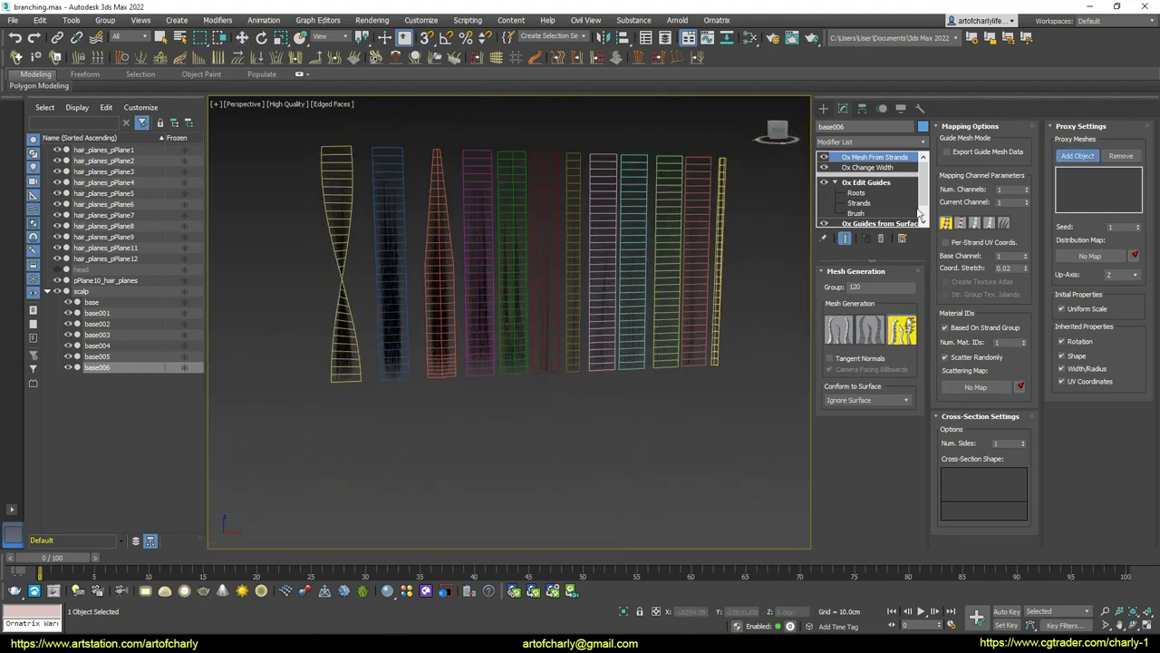
{"action": "left_click", "coordinate": [454, 292]}
Orbit back to the scalp and zoom in on the new card along the strand
{"action": "scroll", "coordinate": [636, 267], "scroll_direction": "down", "scroll_amount": 3}
{"action": "middle_click_drag", "start_coordinate": [636, 267], "coordinate": [404, 379], "text": "alt"}
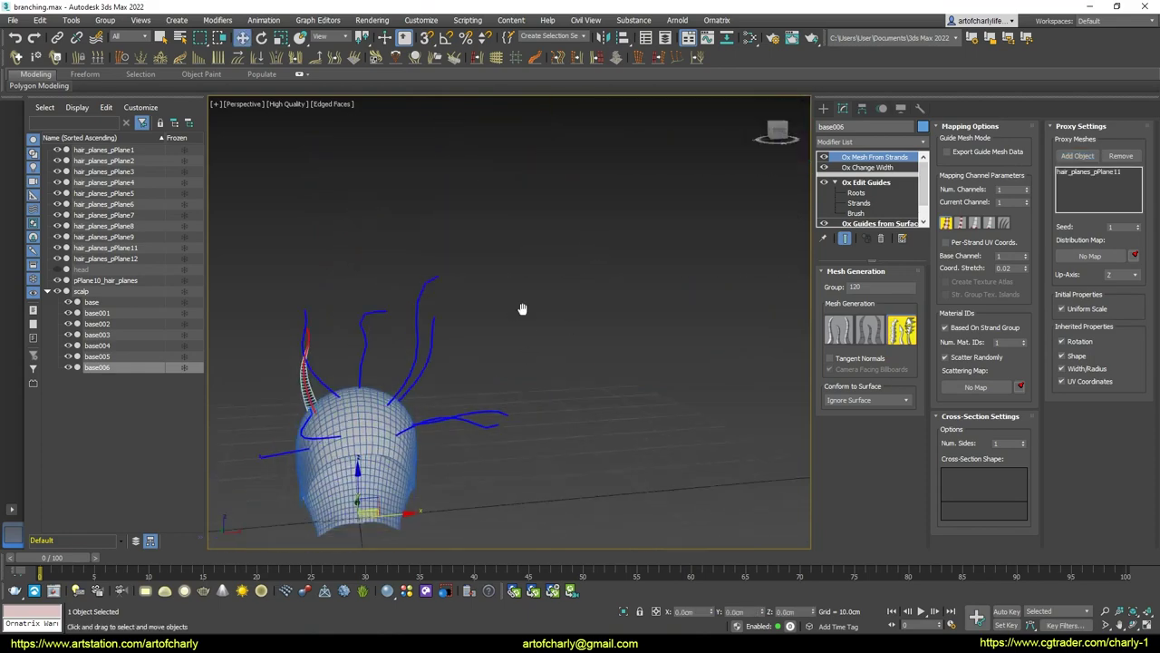
{"action": "scroll", "coordinate": [405, 379], "scroll_direction": "up", "scroll_amount": 1}
{"action": "scroll", "coordinate": [453, 363], "scroll_direction": "up", "scroll_amount": 2}
{"action": "scroll", "coordinate": [526, 336], "scroll_direction": "up", "scroll_amount": 2}
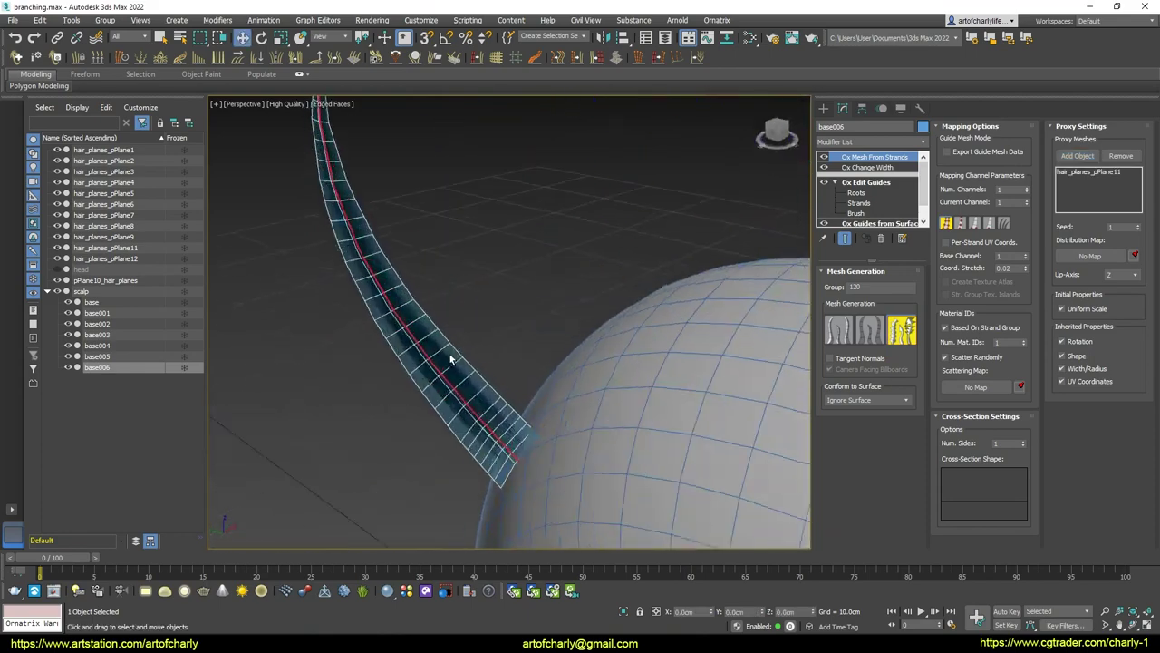
{"action": "scroll", "coordinate": [585, 317], "scroll_direction": "up", "scroll_amount": 2}
{"action": "mouse_move", "coordinate": [585, 318]}
{"action": "middle_mouse_down", "text": "alt"}
{"action": "mouse_move", "coordinate": [614, 291]}
{"action": "mouse_move", "coordinate": [483, 309]}
{"action": "mouse_move", "coordinate": [476, 340]}
{"action": "middle_mouse_up", "text": "alt"}
{"action": "scroll", "coordinate": [452, 338], "scroll_direction": "up", "scroll_amount": 2}
{"action": "scroll", "coordinate": [551, 305], "scroll_direction": "down", "scroll_amount": 5}
Split into two side-by-side views with edged faces shown in the right view
{"action": "key", "text": "alt+w"}
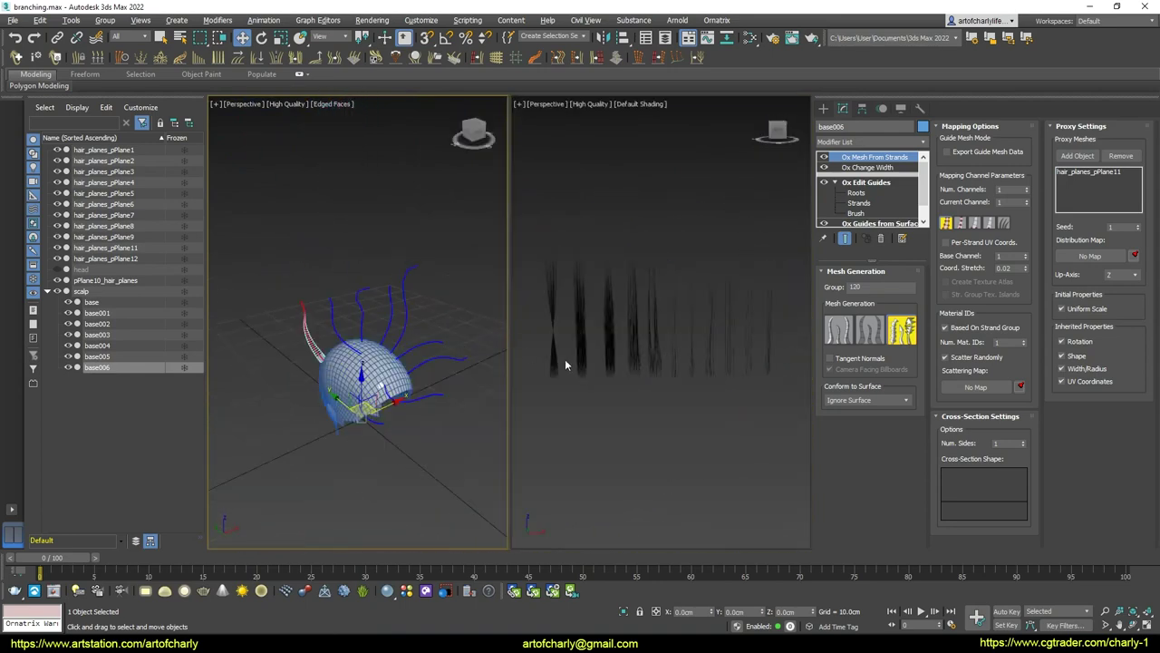
{"action": "key", "text": "F4"}
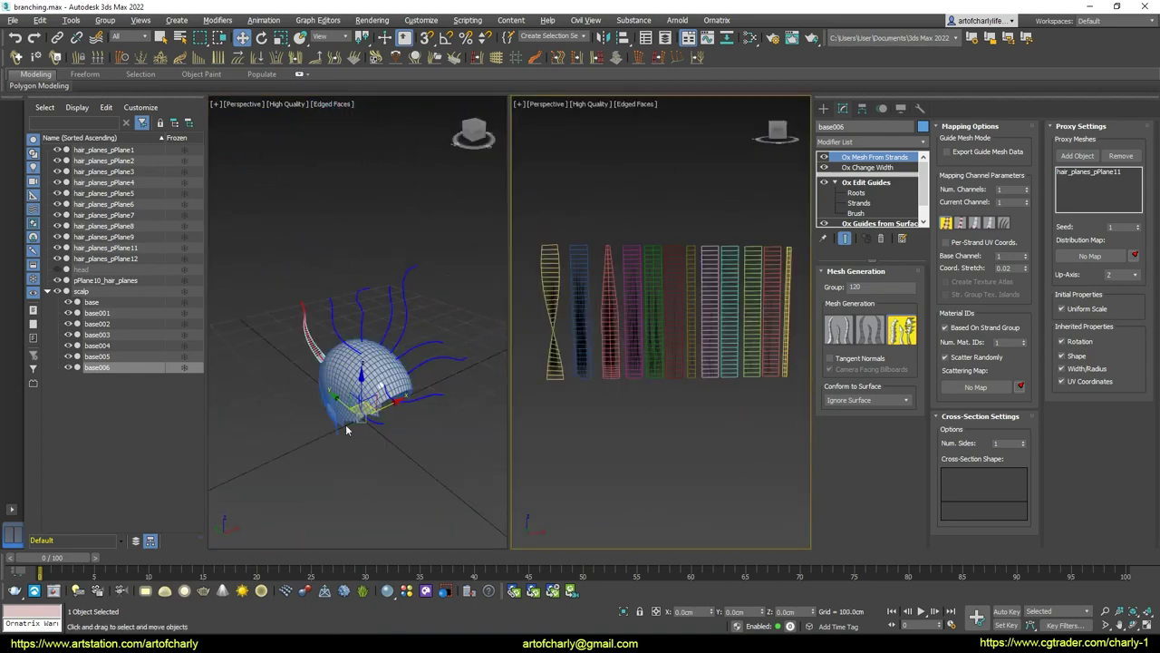
{"action": "mouse_move", "coordinate": [346, 425]}
{"action": "middle_mouse_down", "text": "alt"}
{"action": "mouse_move", "coordinate": [371, 401]}
{"action": "mouse_move", "coordinate": [418, 428]}
{"action": "mouse_move", "coordinate": [569, 268]}
{"action": "middle_mouse_up", "text": "alt"}
{"action": "scroll", "coordinate": [372, 400], "scroll_direction": "up", "scroll_amount": 5}
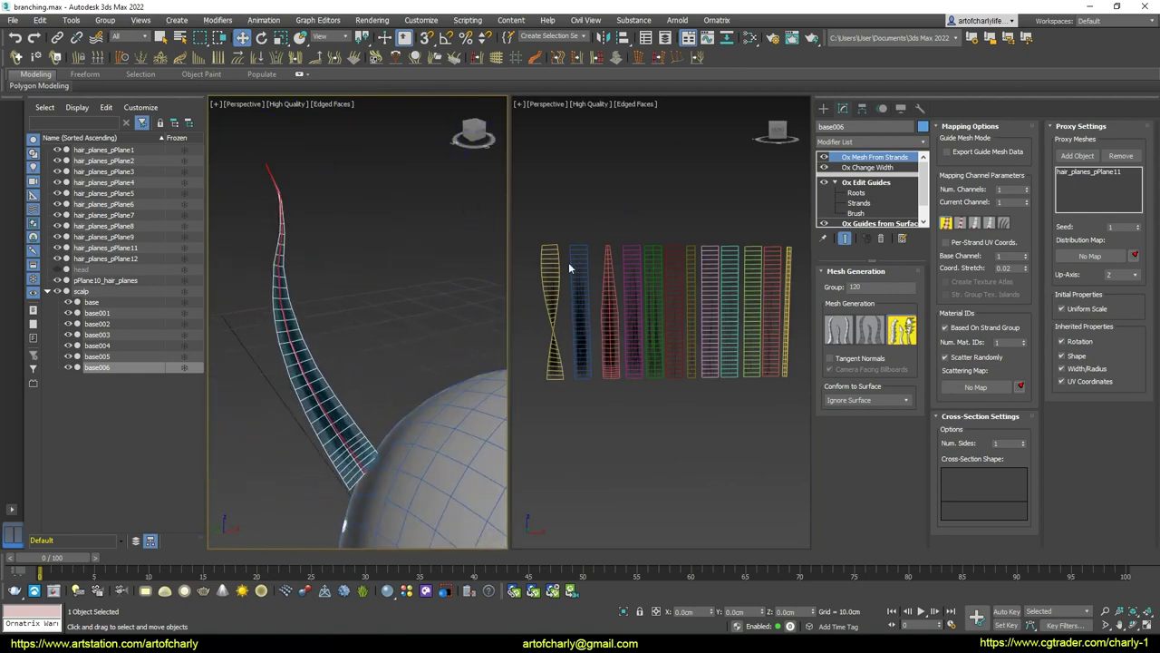
Replace the hair_planes_pPlane11 proxy card with hair_planes_pPlane12
{"action": "left_click", "coordinate": [1081, 172]}
{"action": "left_click", "coordinate": [1120, 156]}
{"action": "left_click", "coordinate": [1077, 156]}
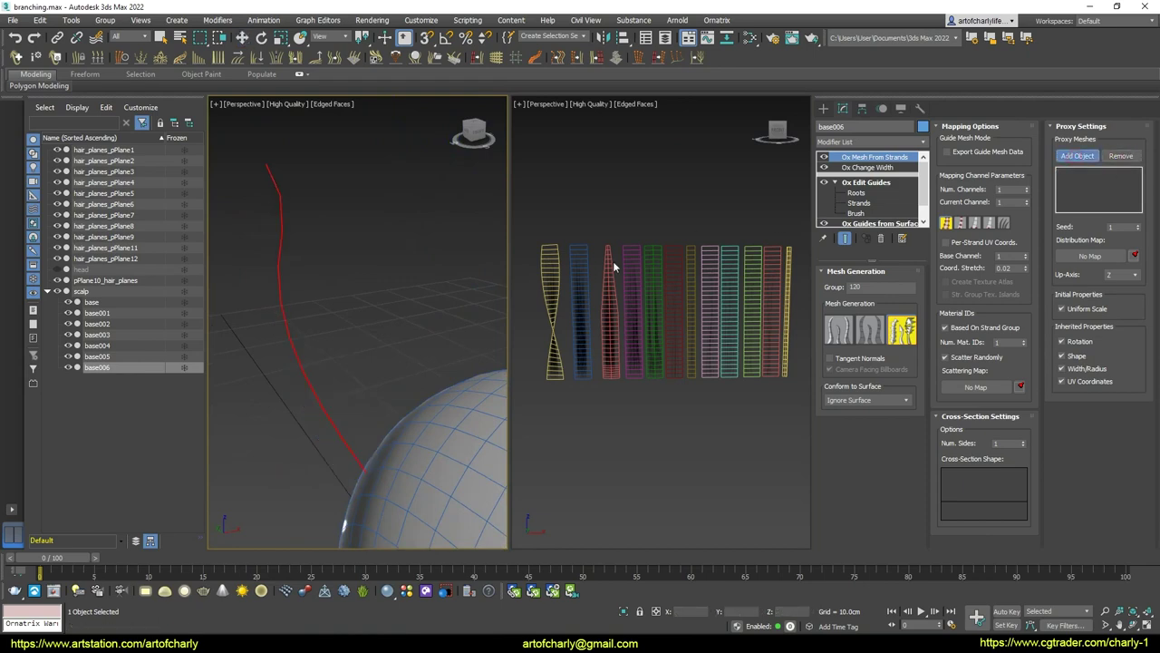
{"action": "left_click", "coordinate": [546, 279]}
Inspect the strand card and Ox Change Width settings, then turn edged faces off
{"action": "mouse_move", "coordinate": [392, 362]}
{"action": "middle_mouse_down", "text": "alt"}
{"action": "mouse_move", "coordinate": [306, 371]}
{"action": "mouse_move", "coordinate": [253, 348]}
{"action": "mouse_move", "coordinate": [474, 351]}
{"action": "mouse_move", "coordinate": [373, 359]}
{"action": "mouse_move", "coordinate": [391, 378]}
{"action": "mouse_move", "coordinate": [410, 348]}
{"action": "mouse_move", "coordinate": [480, 349]}
{"action": "mouse_move", "coordinate": [393, 357]}
{"action": "mouse_move", "coordinate": [400, 333]}
{"action": "mouse_move", "coordinate": [374, 340]}
{"action": "mouse_move", "coordinate": [456, 305]}
{"action": "mouse_move", "coordinate": [337, 319]}
{"action": "mouse_move", "coordinate": [315, 335]}
{"action": "mouse_move", "coordinate": [381, 322]}
{"action": "mouse_move", "coordinate": [349, 308]}
{"action": "mouse_move", "coordinate": [435, 328]}
{"action": "middle_mouse_up", "text": "alt"}
{"action": "left_click", "coordinate": [861, 169]}
{"action": "mouse_move", "coordinate": [345, 378]}
{"action": "middle_mouse_down", "text": "alt"}
{"action": "mouse_move", "coordinate": [566, 354]}
{"action": "mouse_move", "coordinate": [458, 370]}
{"action": "mouse_move", "coordinate": [723, 404]}
{"action": "middle_mouse_up", "text": "alt"}
{"action": "right_click", "coordinate": [620, 400]}
{"action": "key", "text": "F4"}
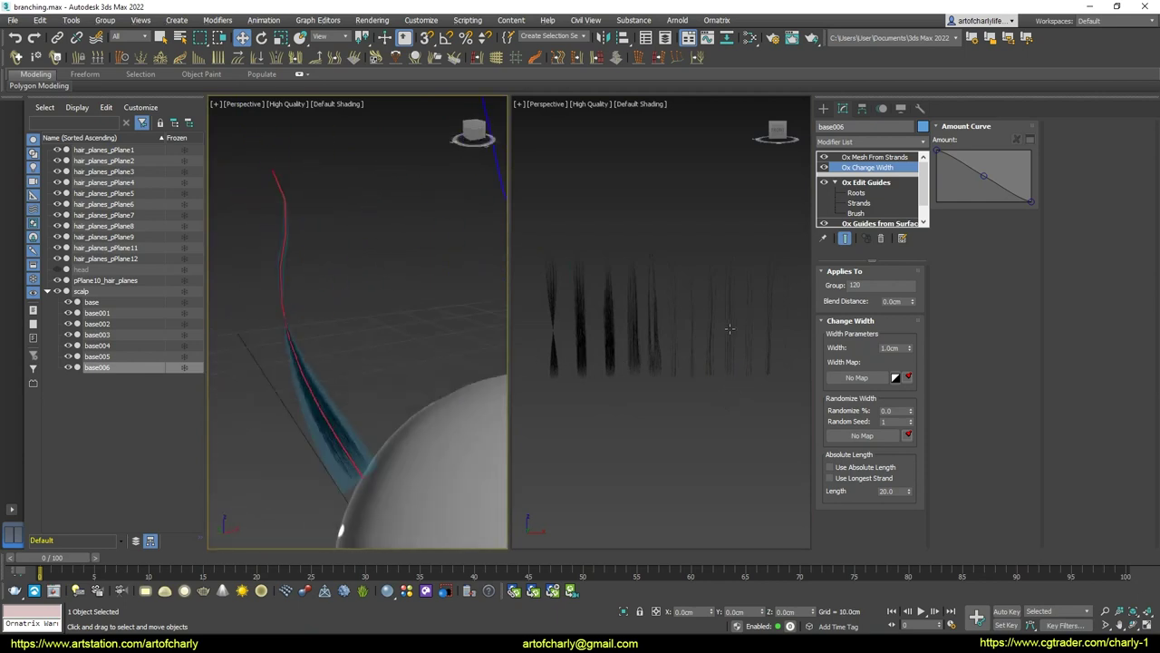
Swap base006's proxy card to hair_planes_pPlane7 and deselect everything
{"action": "left_click", "coordinate": [876, 159]}
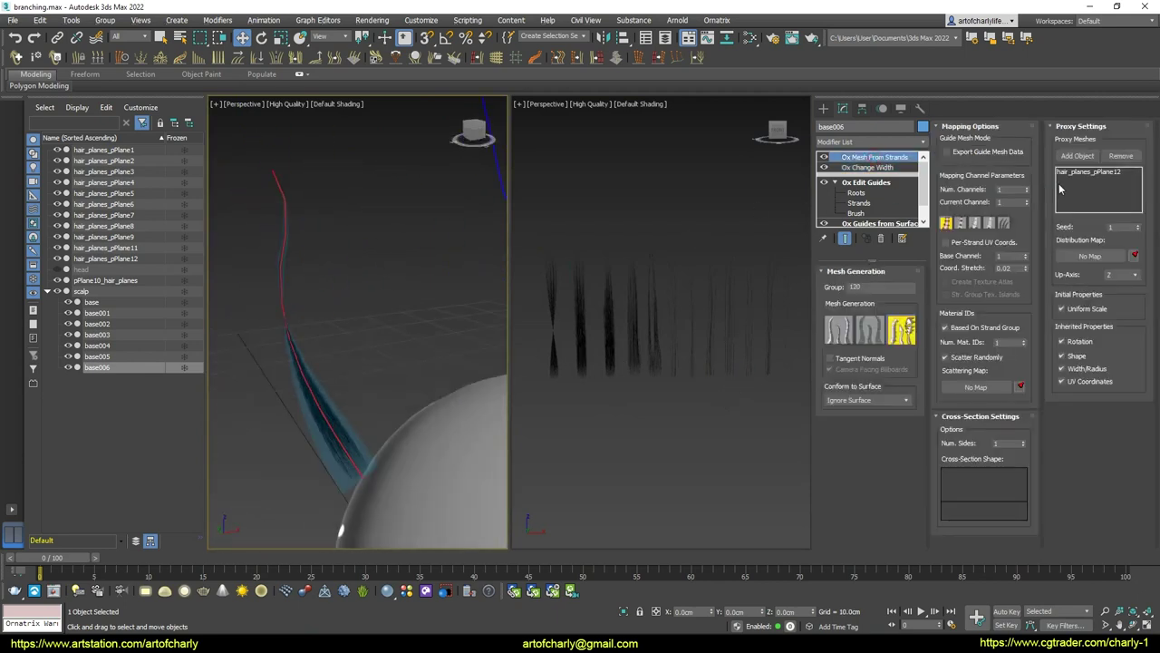
{"action": "left_click", "coordinate": [1073, 157]}
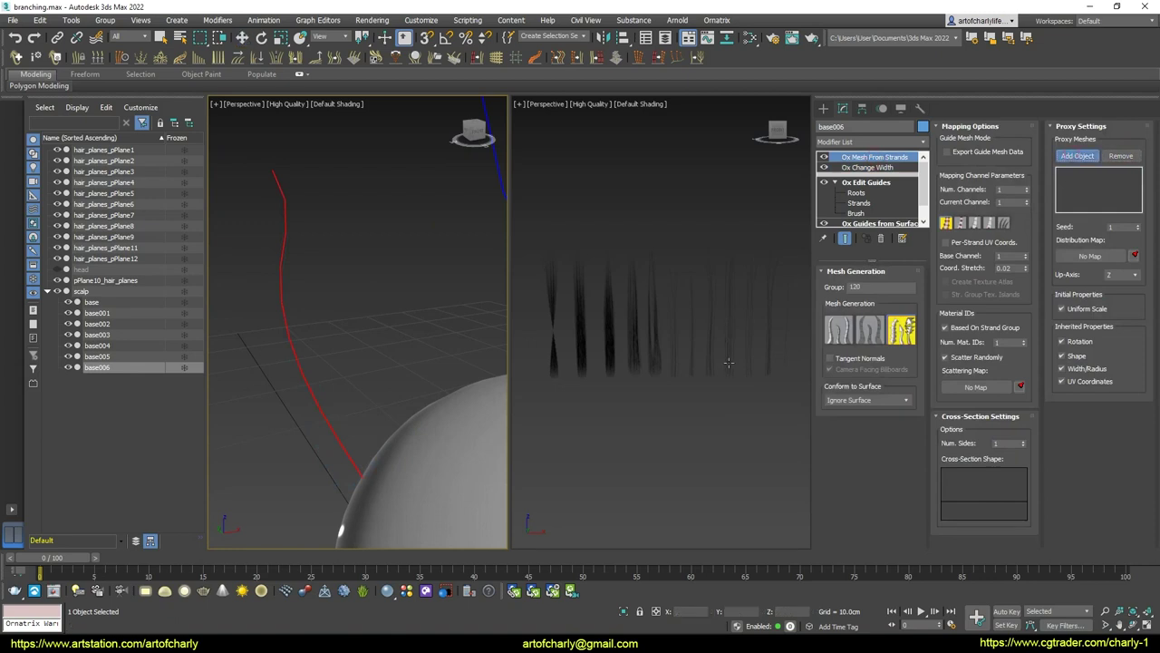
{"action": "left_click", "coordinate": [731, 311]}
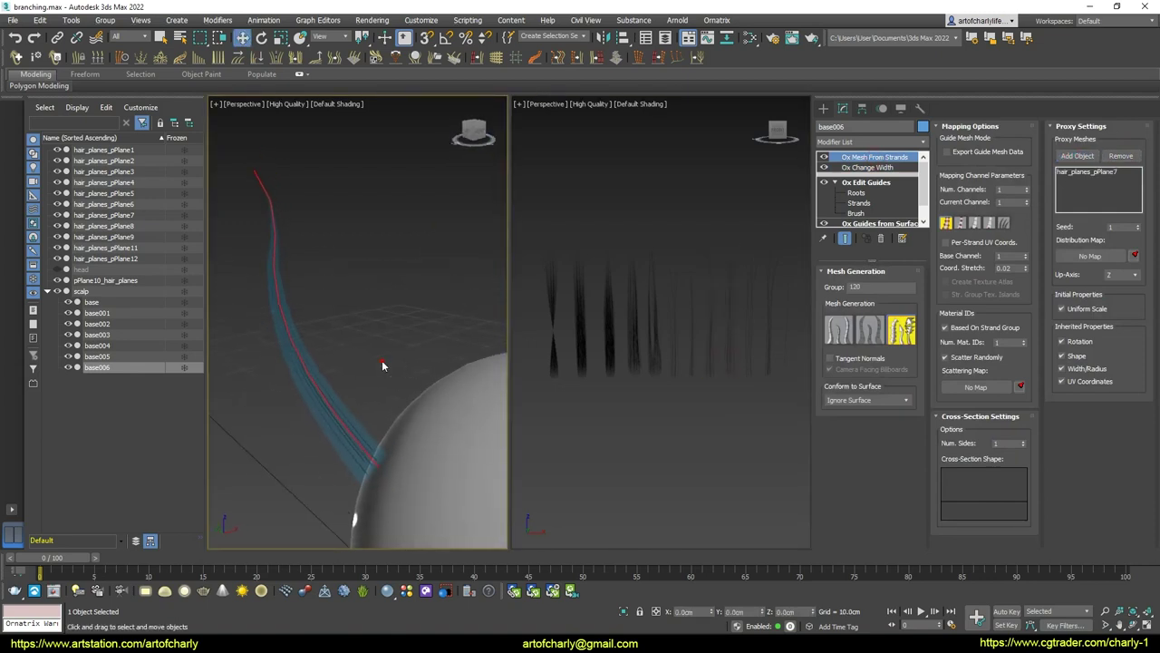
{"action": "left_click", "coordinate": [341, 485]}
{"action": "mouse_move", "coordinate": [345, 445]}
{"action": "middle_mouse_down", "text": "alt"}
{"action": "mouse_move", "coordinate": [313, 464]}
{"action": "mouse_move", "coordinate": [452, 387]}
{"action": "middle_mouse_up", "text": "alt"}
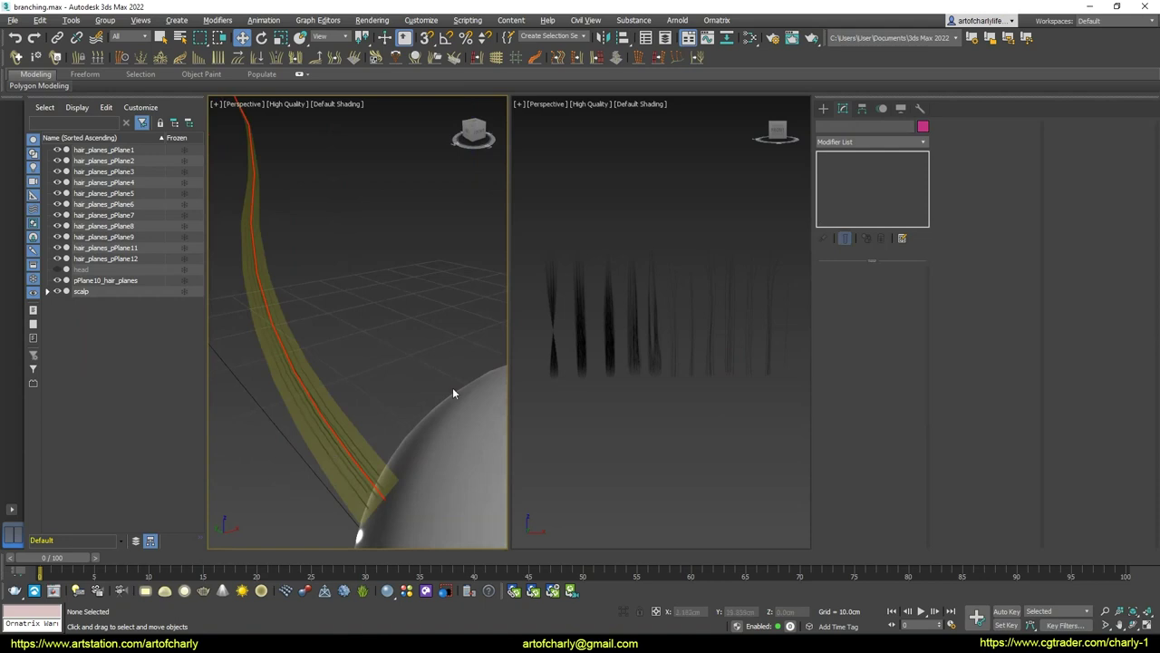
Raise the end point of base006's Ox Change Width amount curve for a linear taper
{"action": "left_click", "coordinate": [340, 416]}
{"action": "left_click", "coordinate": [868, 166]}
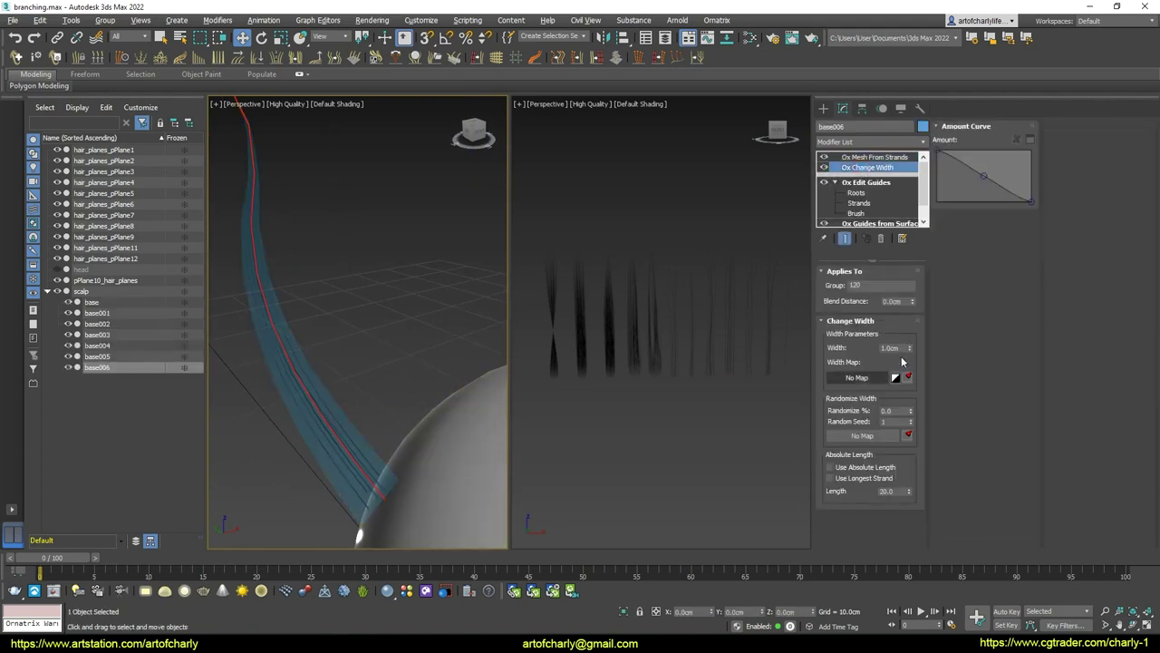
{"action": "left_click_drag", "start_coordinate": [983, 175], "coordinate": [1045, 174]}
{"action": "scroll", "coordinate": [415, 327], "scroll_direction": "down", "scroll_amount": 2}
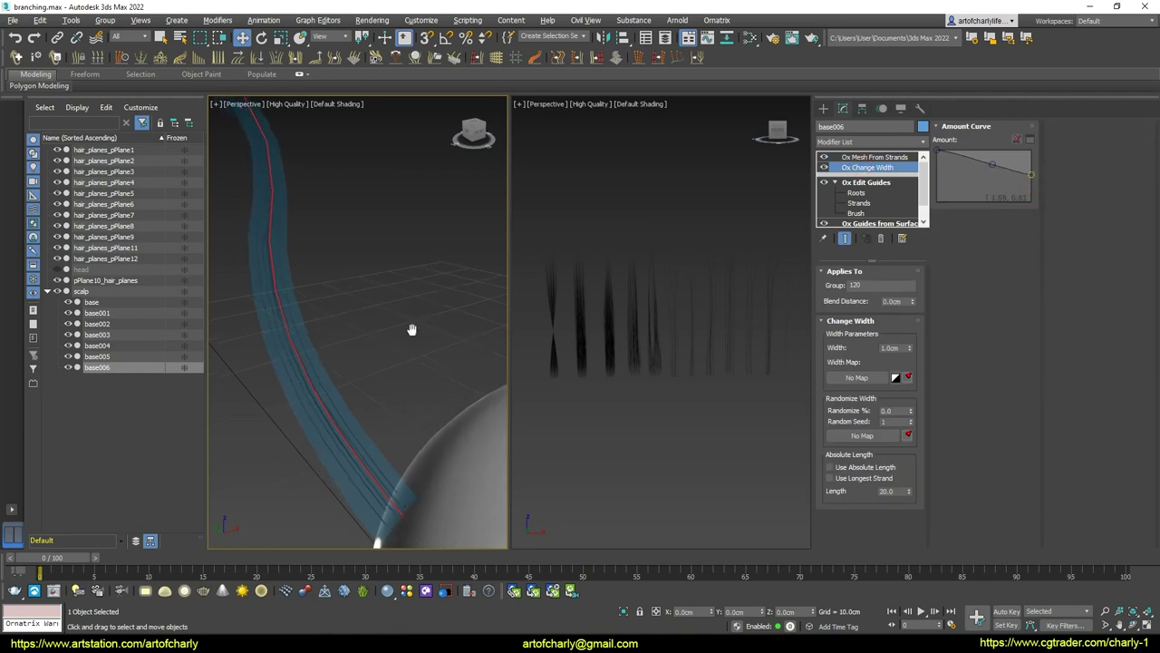
{"action": "scroll", "coordinate": [412, 319], "scroll_direction": "down", "scroll_amount": 2}
{"action": "mouse_move", "coordinate": [412, 319]}
{"action": "middle_mouse_down", "text": "alt"}
{"action": "mouse_move", "coordinate": [414, 382]}
{"action": "mouse_move", "coordinate": [305, 392]}
{"action": "mouse_move", "coordinate": [394, 392]}
{"action": "middle_mouse_up", "text": "alt"}
{"action": "scroll", "coordinate": [398, 384], "scroll_direction": "up", "scroll_amount": 2}
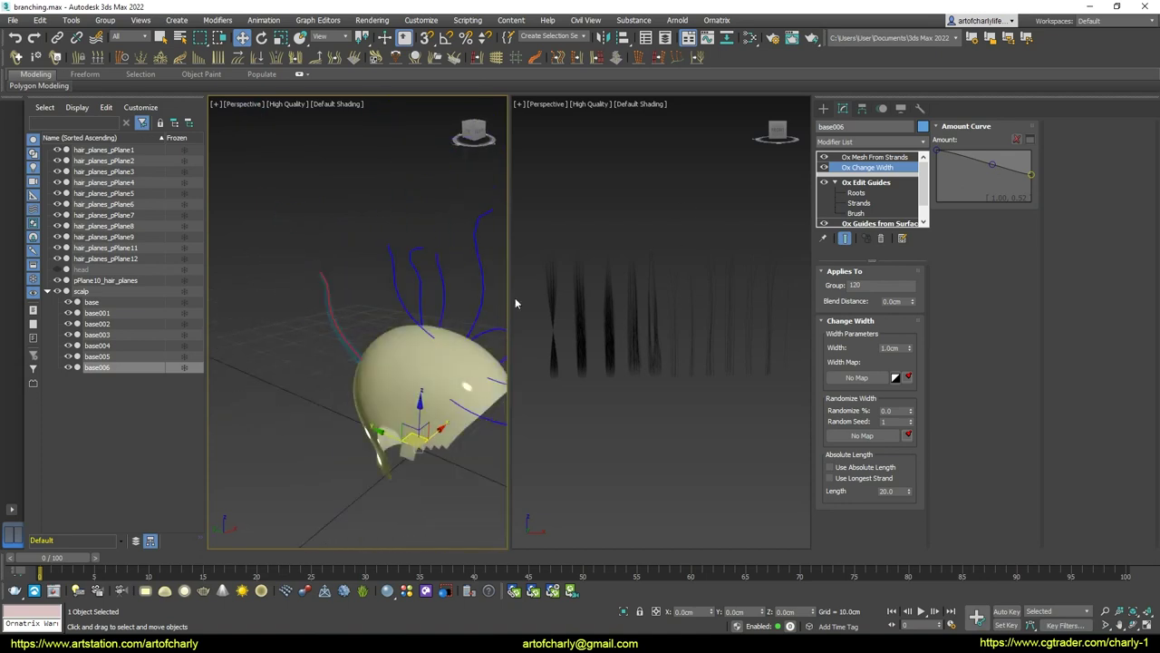
Select the base guides object and show its Ox Edit Guides settings
{"action": "left_click", "coordinate": [823, 108]}
{"action": "middle_click_drag", "start_coordinate": [435, 317], "coordinate": [492, 316], "text": "alt"}
{"action": "left_click", "coordinate": [493, 316]}
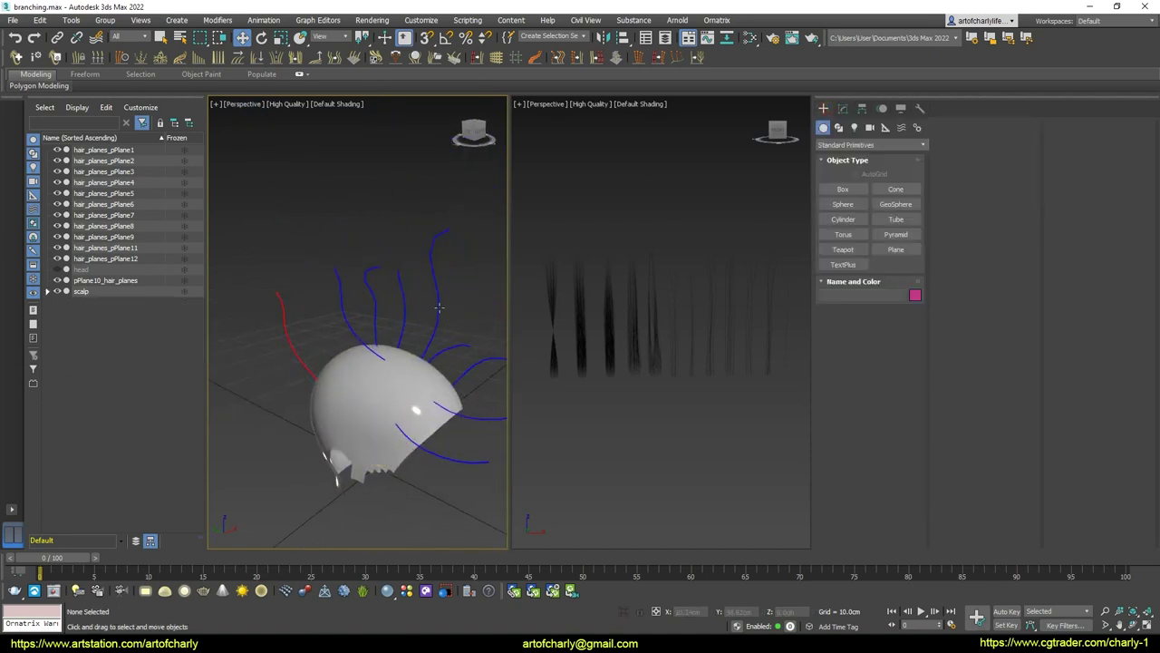
{"action": "left_click", "coordinate": [183, 313]}
{"action": "left_click", "coordinate": [105, 303]}
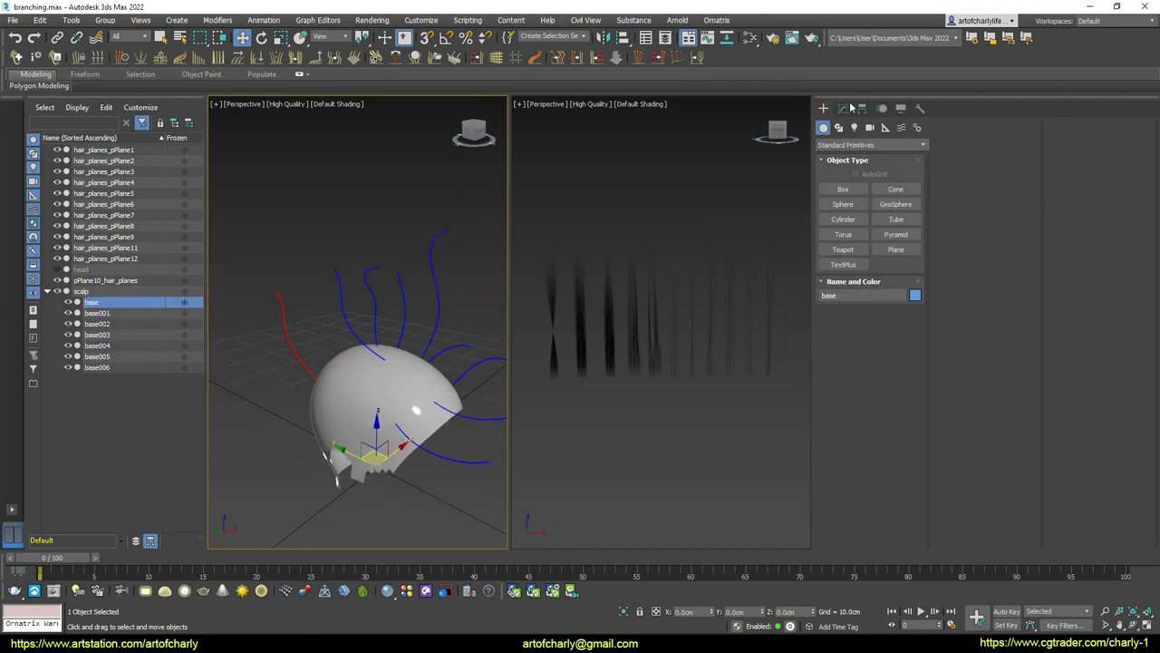
{"action": "left_click", "coordinate": [845, 108]}
Put the base guides into Ox Edit Guides brush mode with the perspective view maximized
{"action": "left_click", "coordinate": [861, 169]}
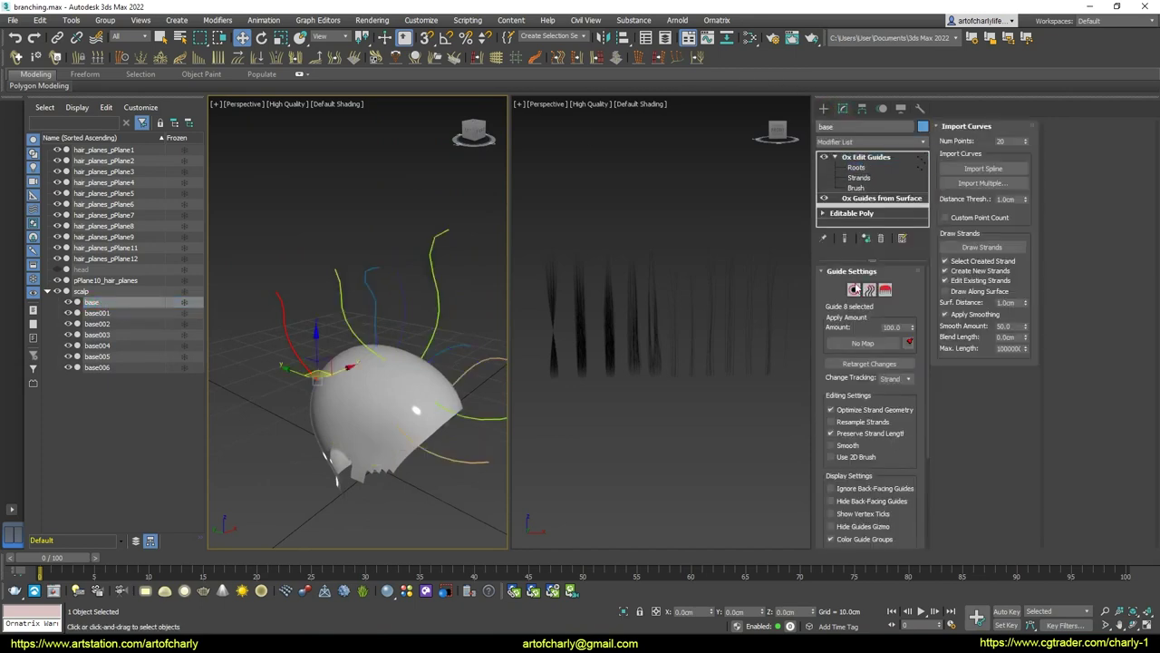
{"action": "left_click", "coordinate": [856, 188]}
{"action": "left_click", "coordinate": [886, 290]}
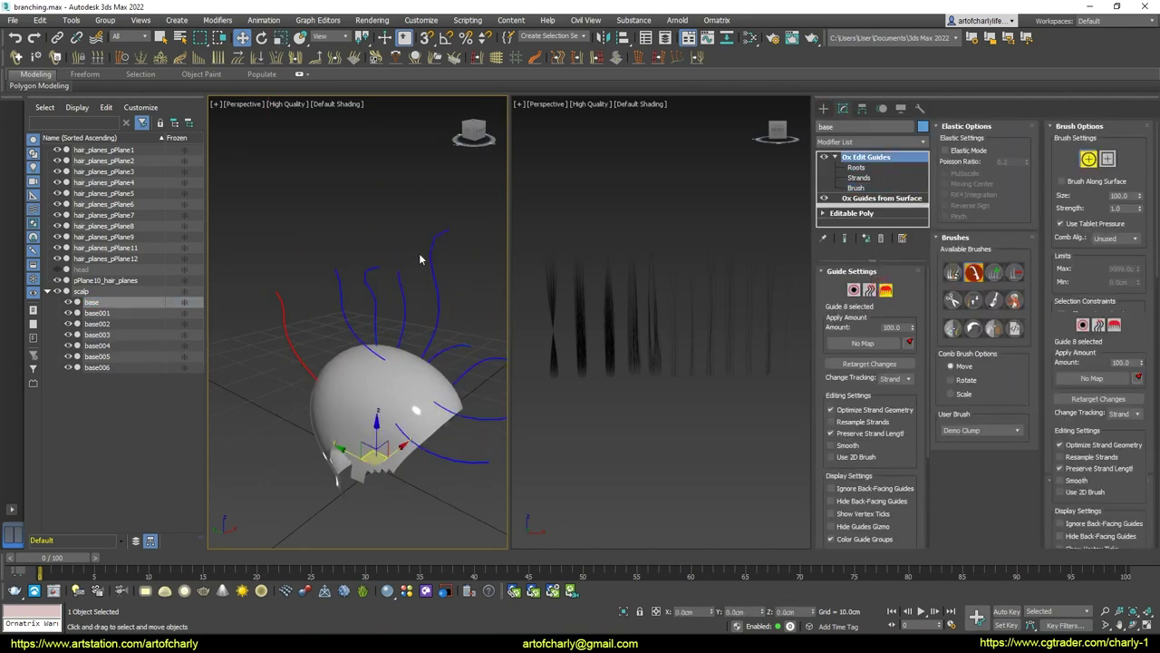
{"action": "key", "text": "3"}
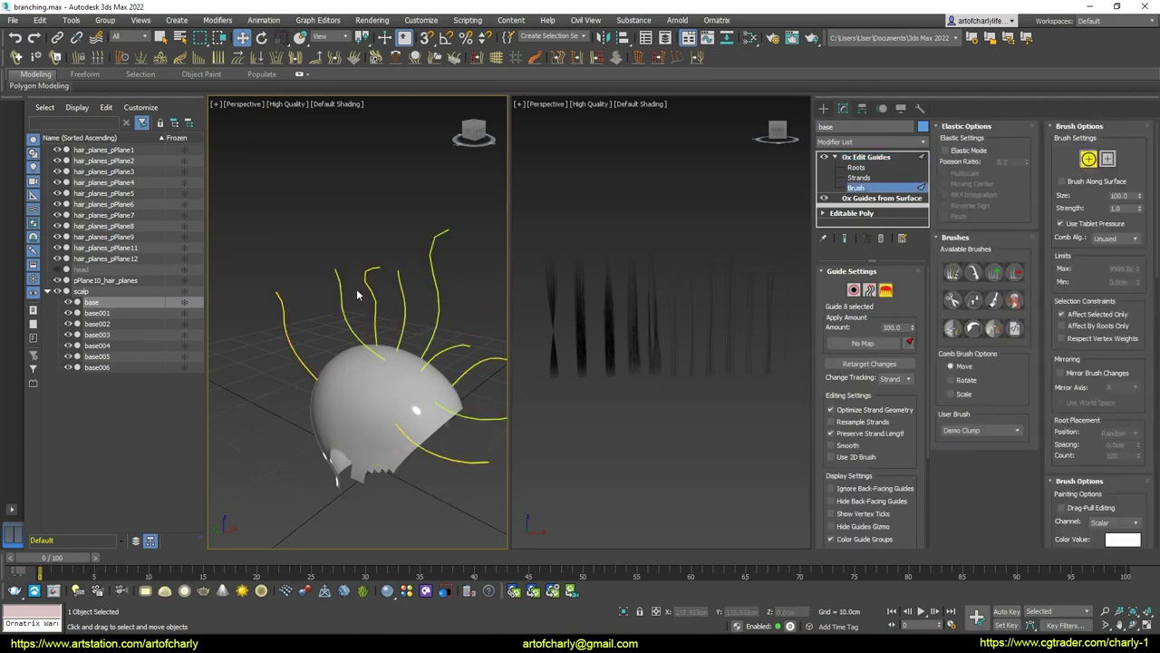
{"action": "left_click", "coordinate": [886, 290]}
{"action": "key", "text": "3"}
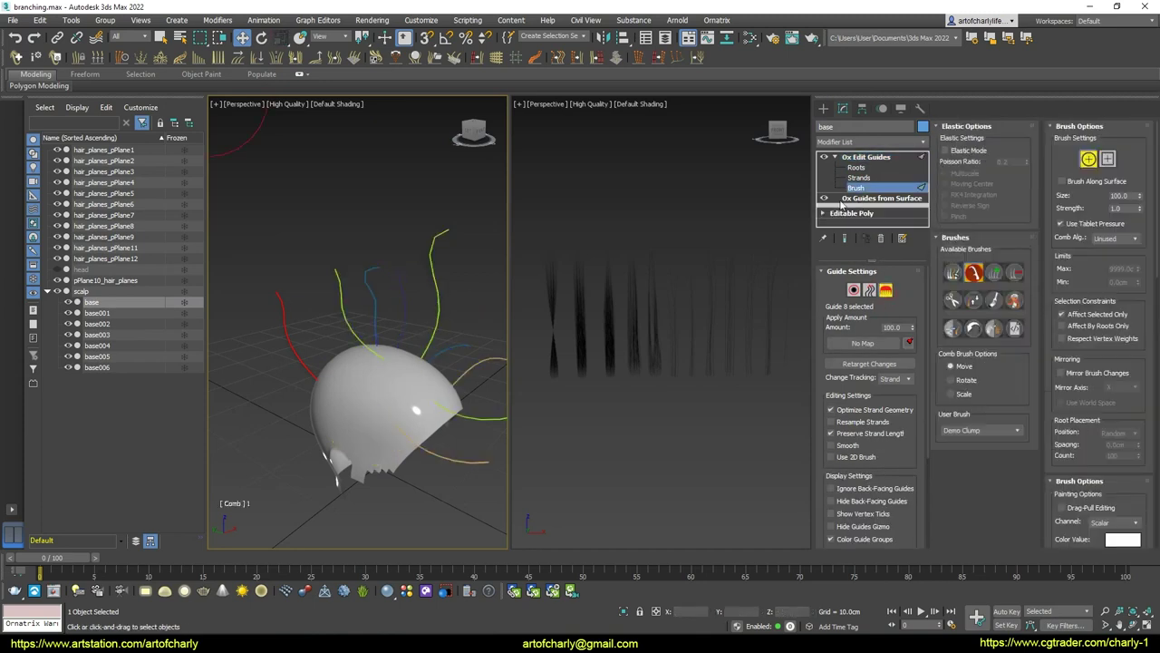
{"action": "scroll", "coordinate": [350, 272], "scroll_direction": "up", "scroll_amount": 3}
{"action": "key", "text": "alt+w"}
{"action": "middle_click_drag", "start_coordinate": [407, 343], "coordinate": [547, 248], "text": "alt"}
{"action": "middle_click_drag", "start_coordinate": [486, 316], "coordinate": [487, 285], "text": "alt"}
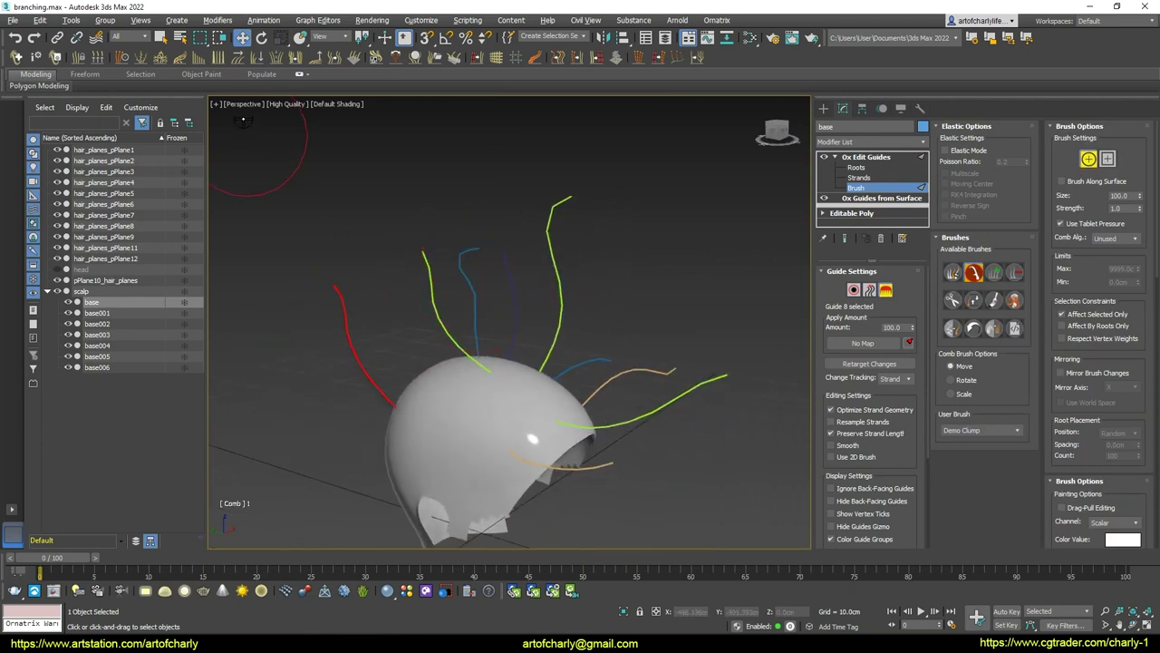
Set viewport quality to Standard and turn off Affect Selected Only
{"action": "left_click", "coordinate": [287, 103]}
{"action": "left_click", "coordinate": [300, 162]}
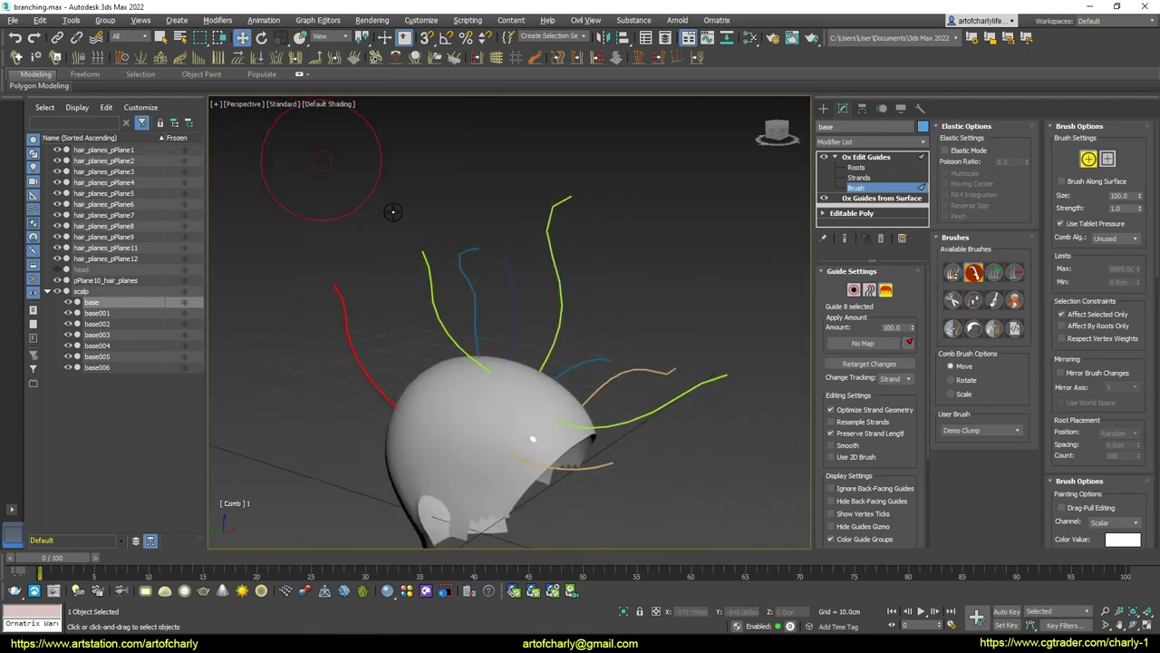
{"action": "middle_click_drag", "start_coordinate": [299, 163], "coordinate": [390, 311], "text": "alt"}
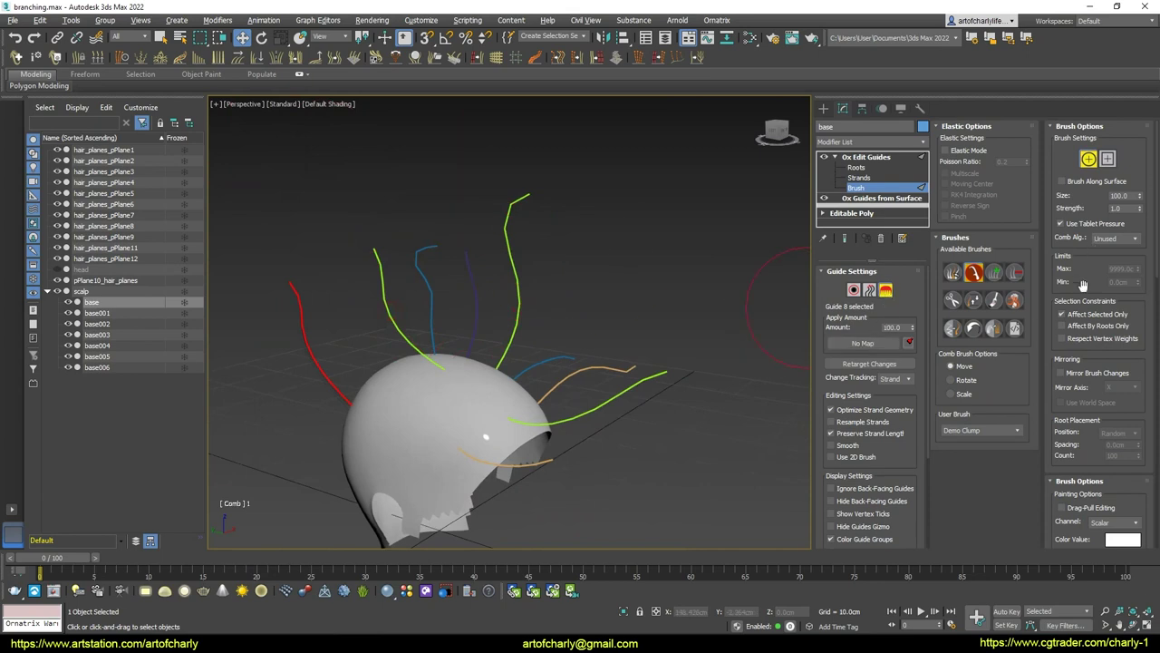
{"action": "left_click", "coordinate": [1061, 314]}
Comb the upper guides up-right, trim their tips, and lengthen the upper green guide
{"action": "left_click_drag", "start_coordinate": [381, 294], "coordinate": [565, 213]}
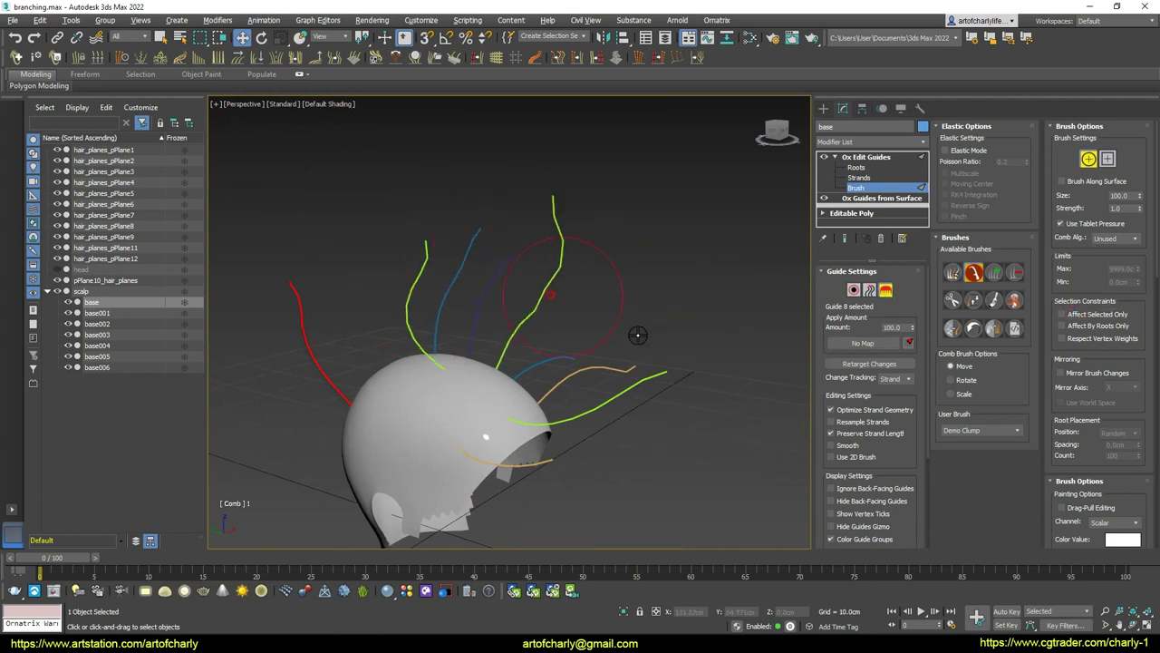
{"action": "left_click_drag", "start_coordinate": [635, 334], "coordinate": [661, 418]}
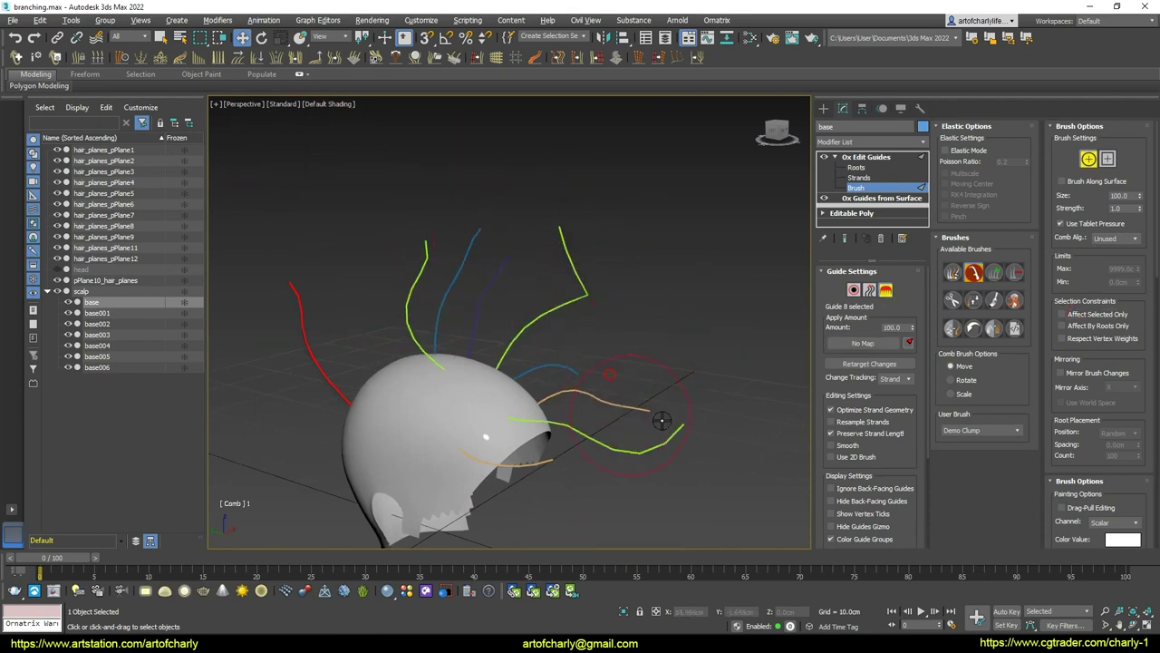
{"action": "left_click", "coordinate": [953, 300]}
{"action": "mouse_move", "coordinate": [563, 207]}
{"action": "left_mouse_down"}
{"action": "mouse_move", "coordinate": [479, 215]}
{"action": "mouse_move", "coordinate": [494, 247]}
{"action": "left_mouse_up"}
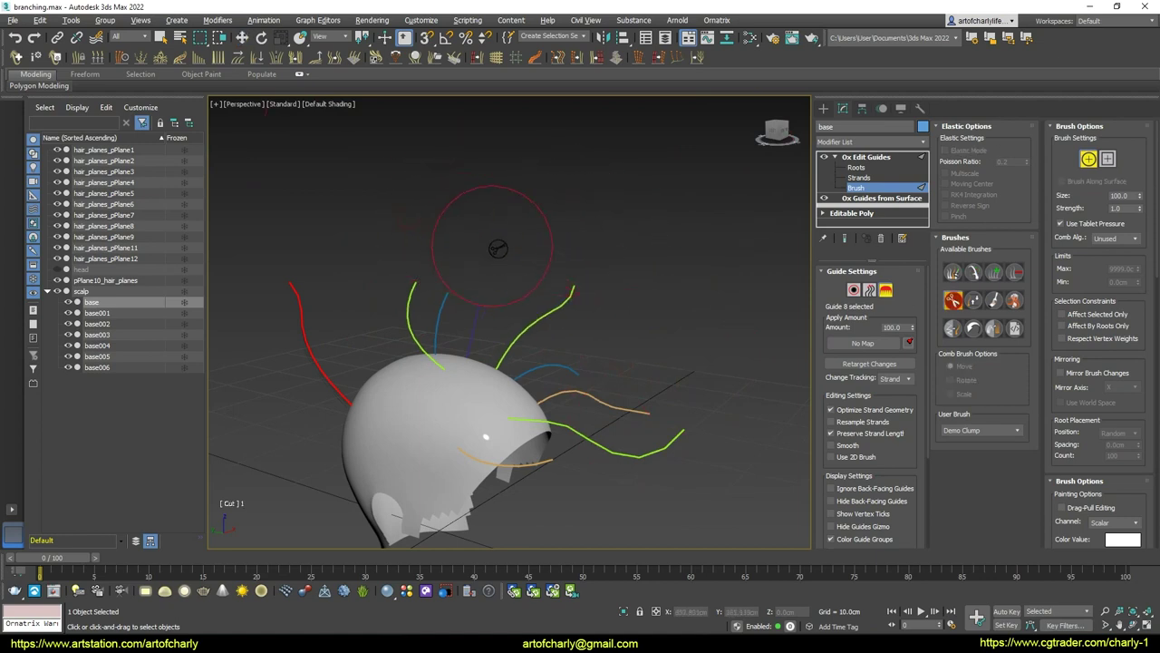
{"action": "left_click", "coordinate": [974, 301]}
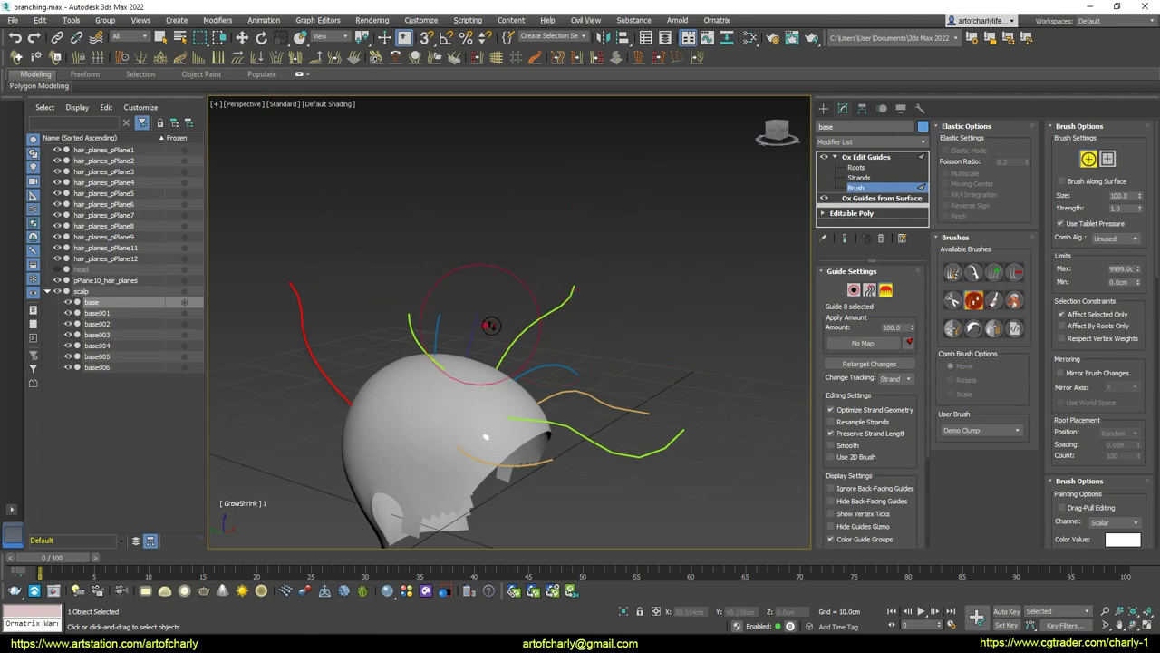
{"action": "mouse_move", "coordinate": [534, 323]}
{"action": "left_mouse_down"}
{"action": "mouse_move", "coordinate": [664, 420]}
{"action": "mouse_move", "coordinate": [712, 410]}
{"action": "left_mouse_up"}
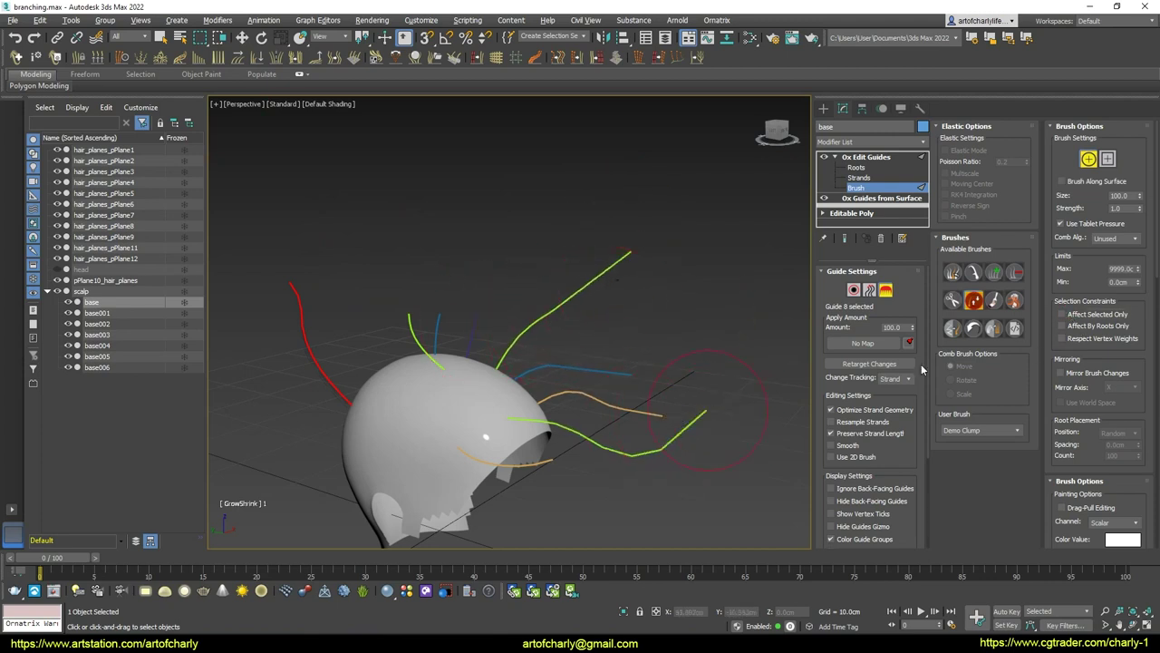
Comb the guides upward into a tall bundle curving to the right
{"action": "left_click", "coordinate": [974, 272]}
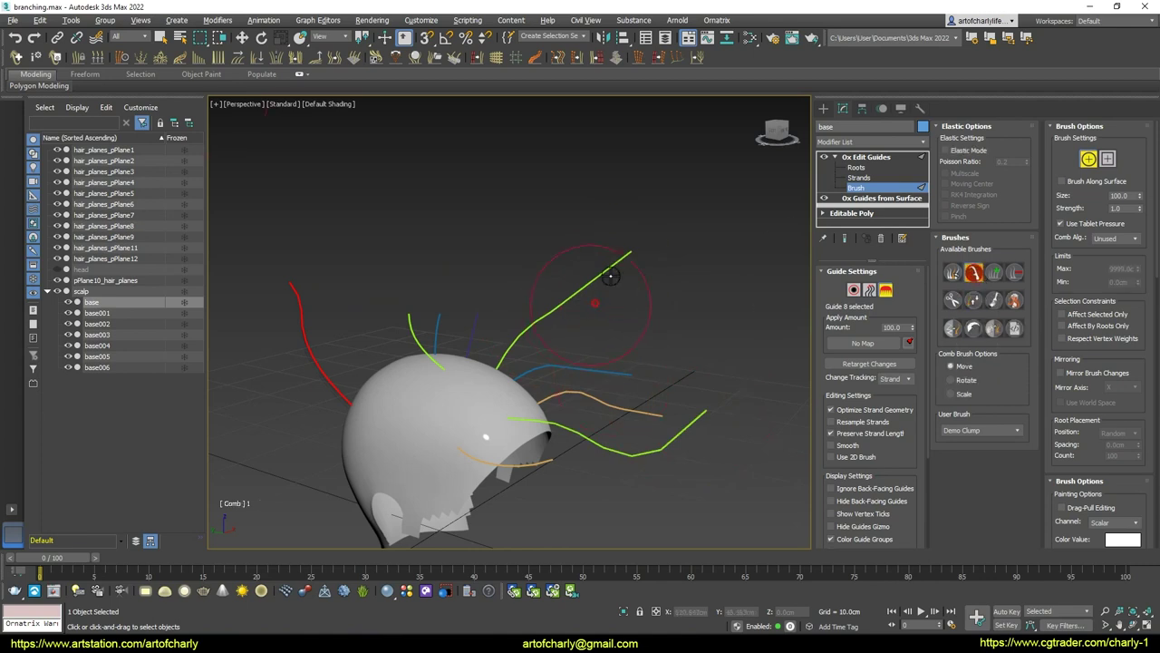
{"action": "left_click_drag", "start_coordinate": [611, 275], "coordinate": [590, 220]}
{"action": "mouse_move", "coordinate": [654, 400]}
{"action": "left_mouse_down"}
{"action": "mouse_move", "coordinate": [544, 220]}
{"action": "mouse_move", "coordinate": [504, 235]}
{"action": "left_mouse_up"}
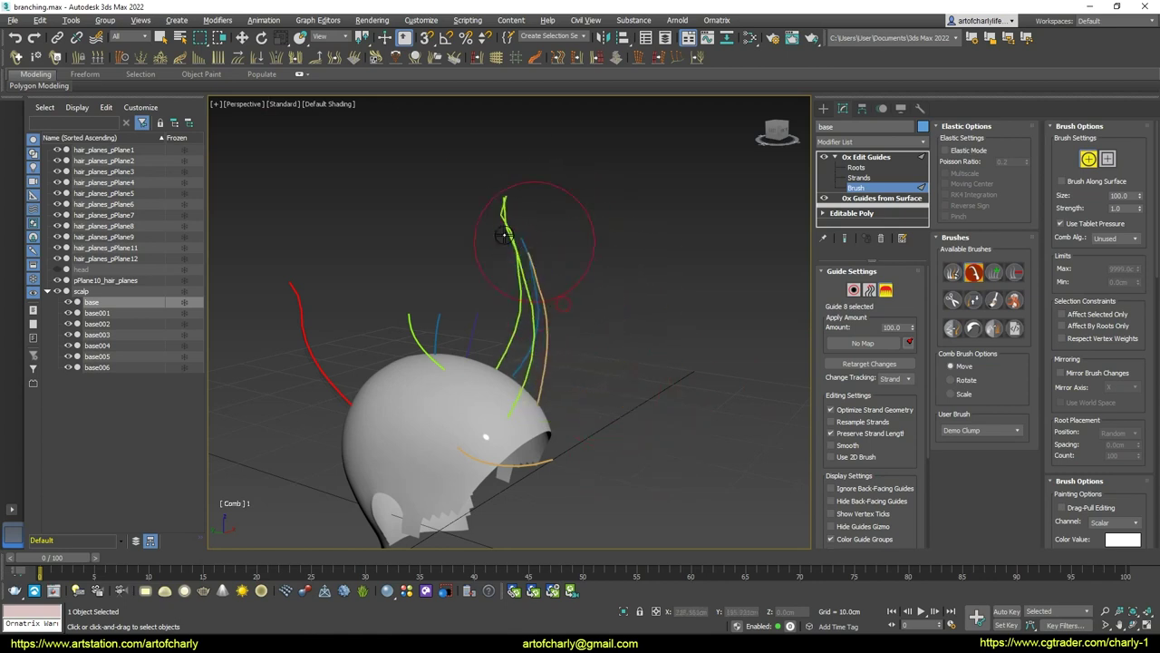
{"action": "middle_click_drag", "start_coordinate": [503, 234], "coordinate": [518, 332], "text": "alt"}
{"action": "mouse_move", "coordinate": [518, 332]}
{"action": "left_mouse_down"}
{"action": "mouse_move", "coordinate": [414, 251]}
{"action": "mouse_move", "coordinate": [563, 316]}
{"action": "mouse_move", "coordinate": [583, 347]}
{"action": "left_mouse_up"}
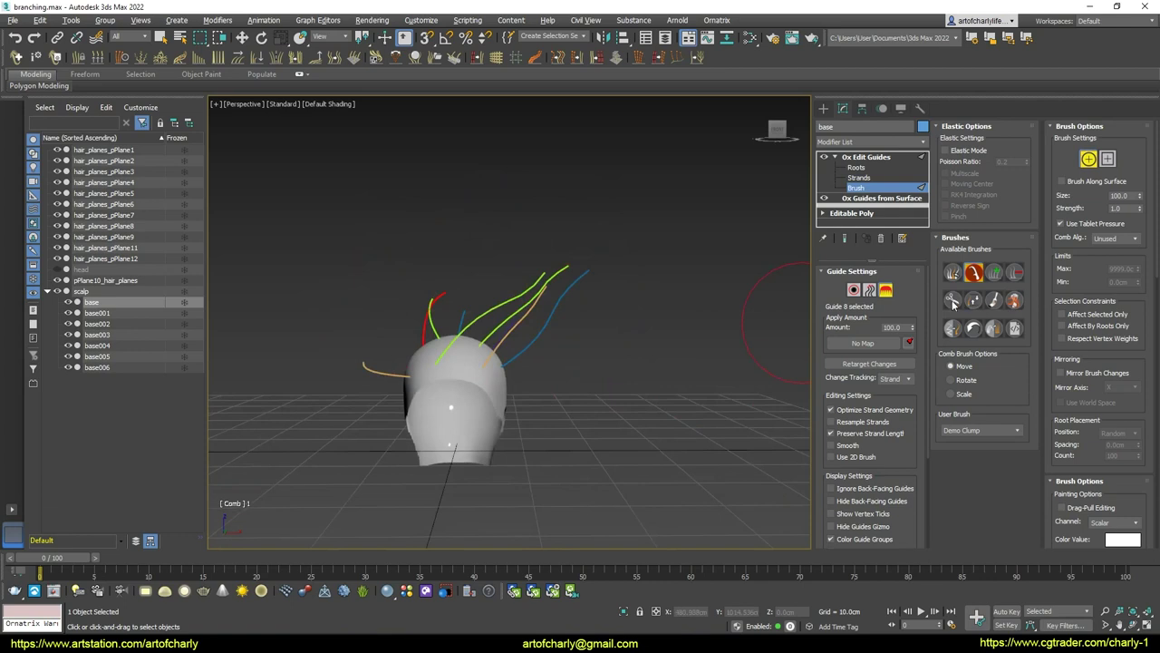
{"action": "middle_click_drag", "start_coordinate": [637, 353], "coordinate": [789, 342], "text": "alt"}
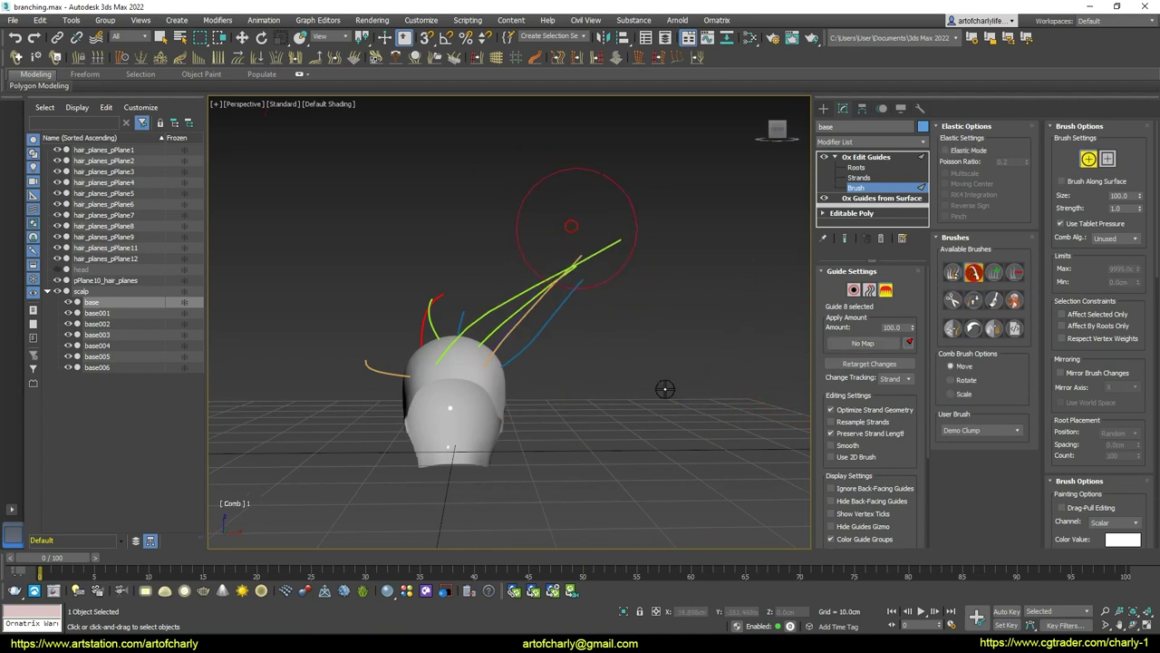
{"action": "middle_click_drag", "start_coordinate": [591, 417], "coordinate": [253, 353], "text": "alt"}
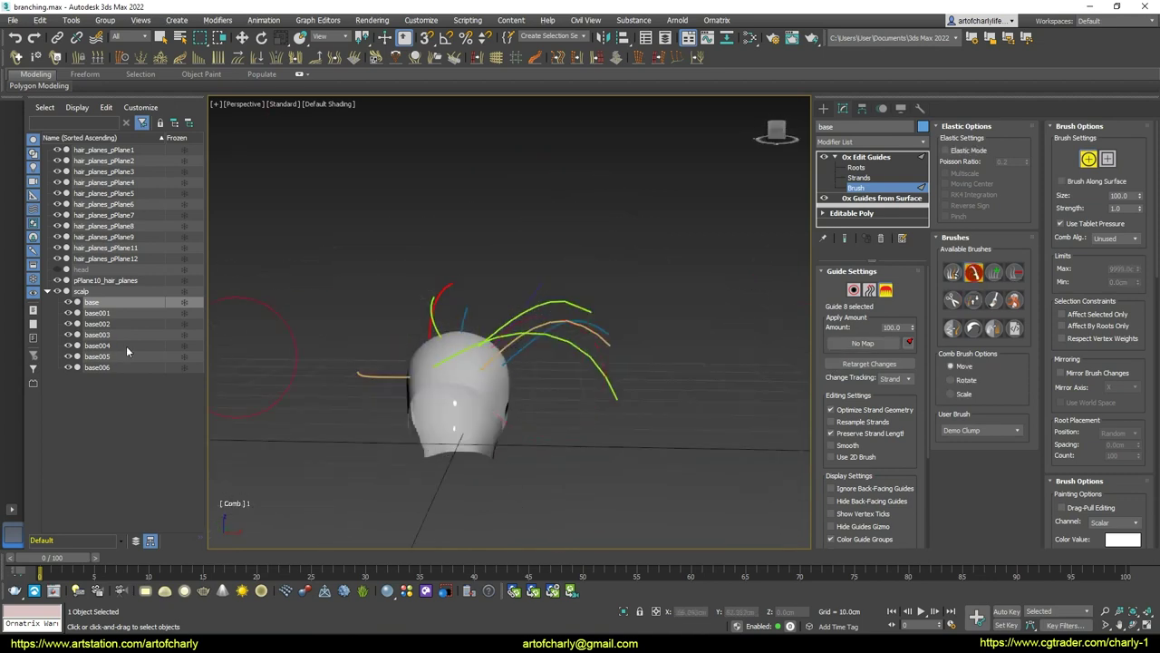
Check the hair cards of base001, base002 and base003, then put base guides into edit mode
{"action": "left_click", "coordinate": [97, 312]}
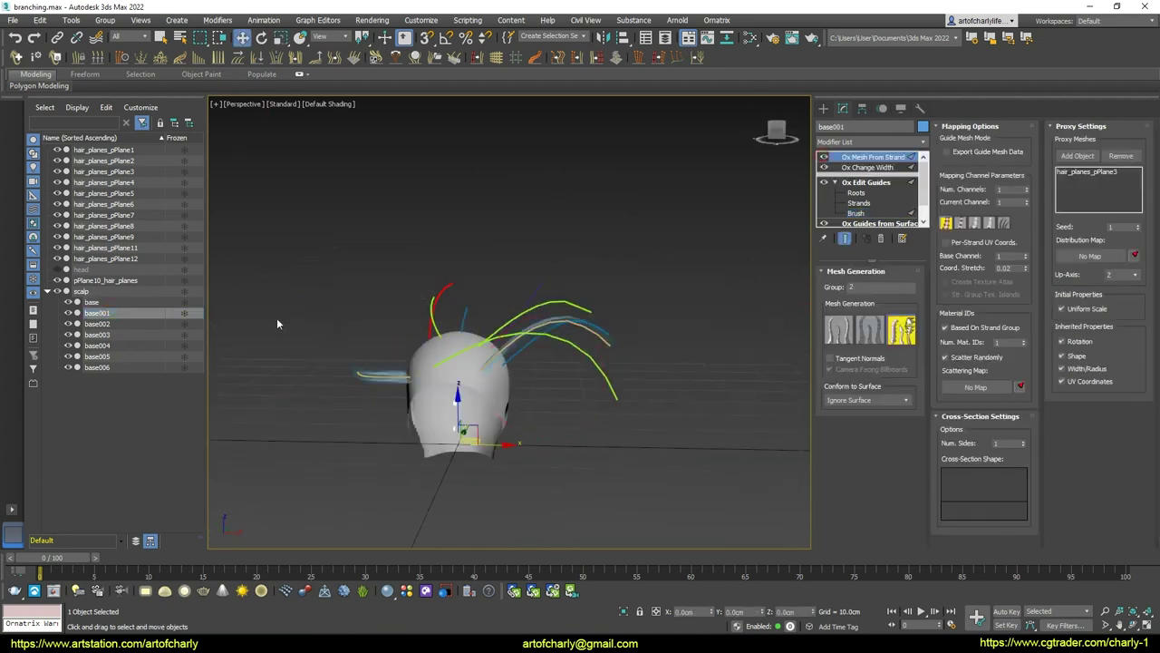
{"action": "left_click", "coordinate": [97, 323]}
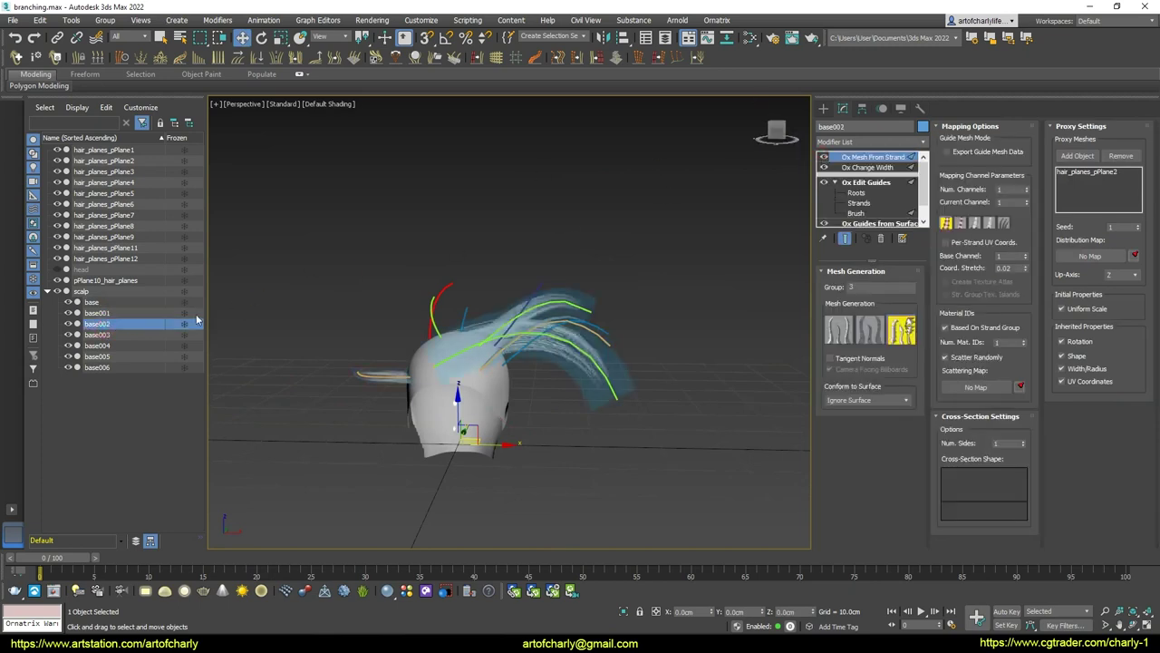
{"action": "left_click", "coordinate": [104, 335]}
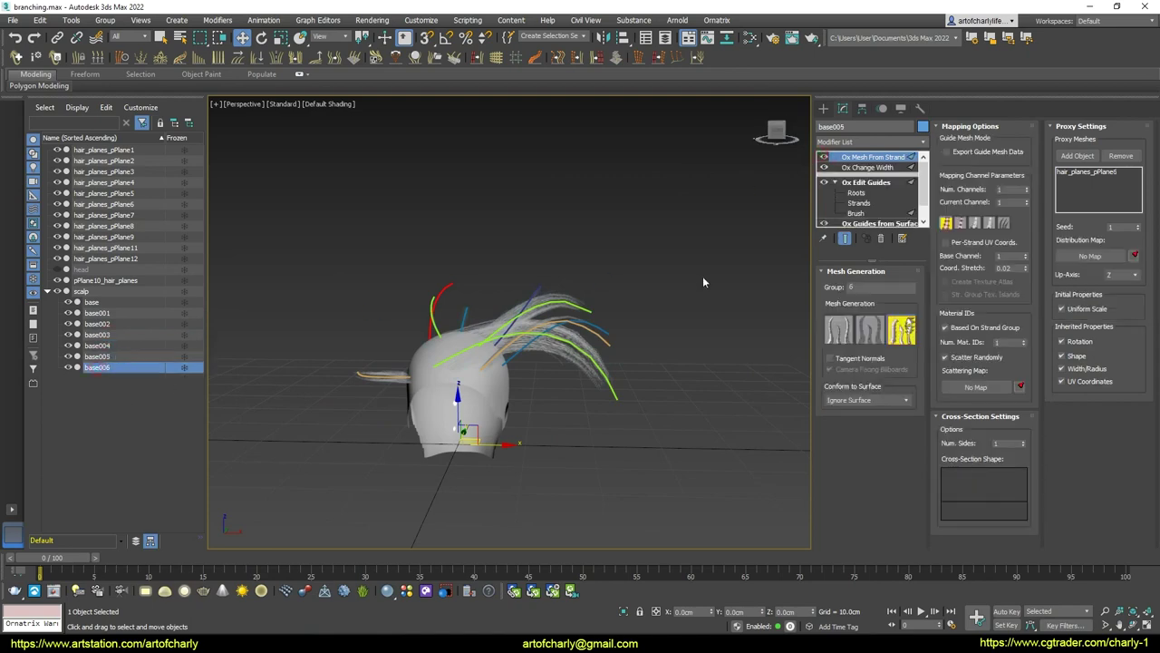
{"action": "mouse_move", "coordinate": [670, 299]}
{"action": "middle_mouse_down", "text": "alt"}
{"action": "mouse_move", "coordinate": [625, 367]}
{"action": "mouse_move", "coordinate": [580, 389]}
{"action": "mouse_move", "coordinate": [228, 309]}
{"action": "middle_mouse_up", "text": "alt"}
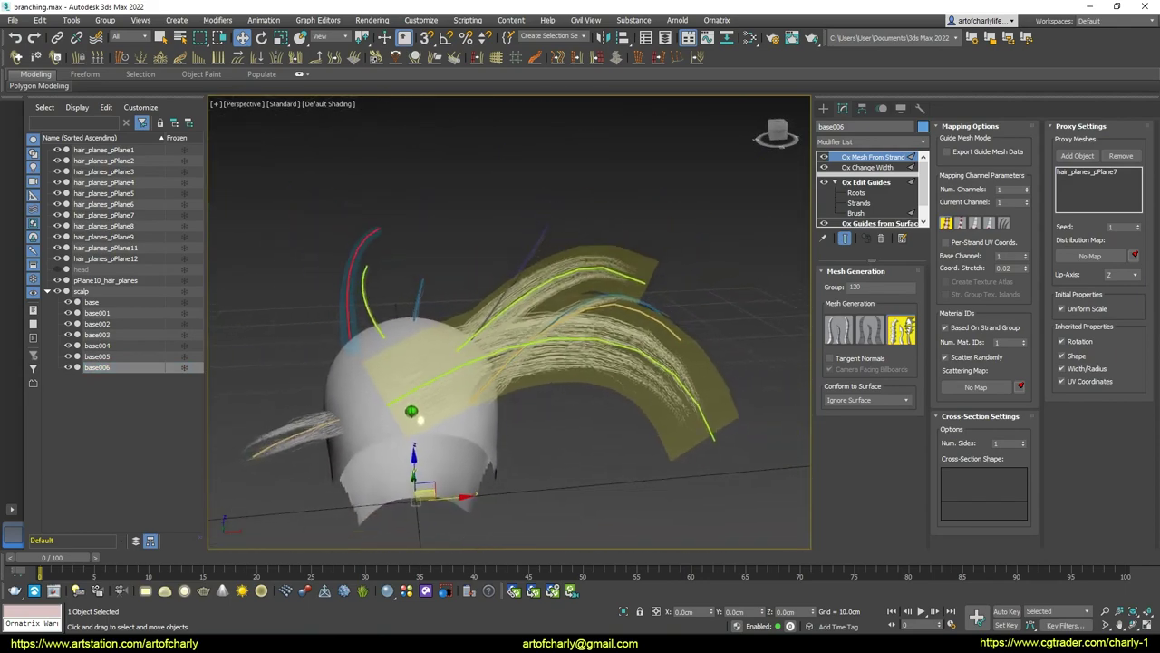
{"action": "left_click", "coordinate": [859, 186]}
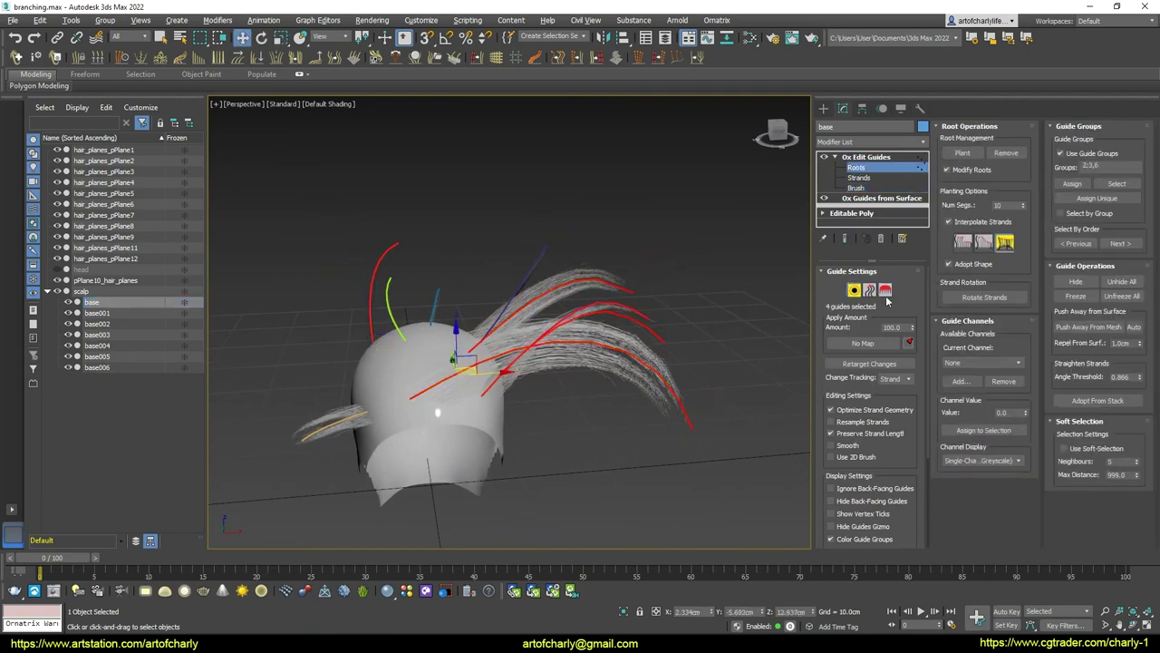
Comb the selected guides upward into a tall curve
{"action": "key", "text": "3"}
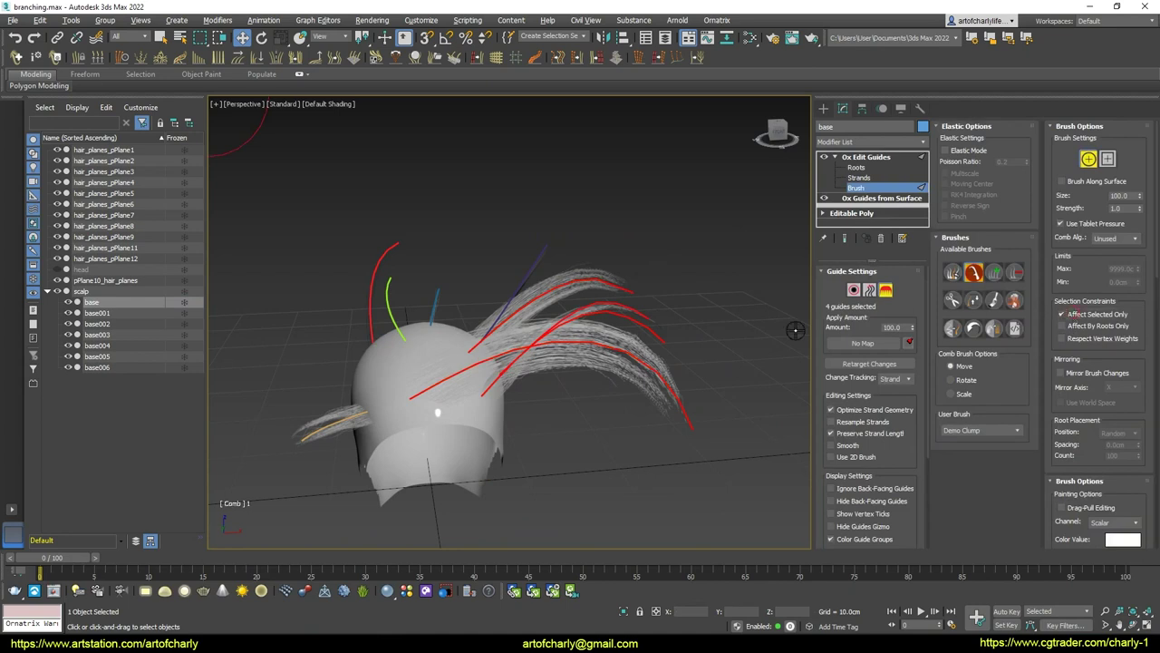
{"action": "mouse_move", "coordinate": [594, 352]}
{"action": "left_mouse_down"}
{"action": "mouse_move", "coordinate": [505, 172]}
{"action": "mouse_move", "coordinate": [587, 194]}
{"action": "mouse_move", "coordinate": [472, 123]}
{"action": "left_mouse_up"}
{"action": "scroll", "coordinate": [492, 143], "scroll_direction": "down", "scroll_amount": 3}
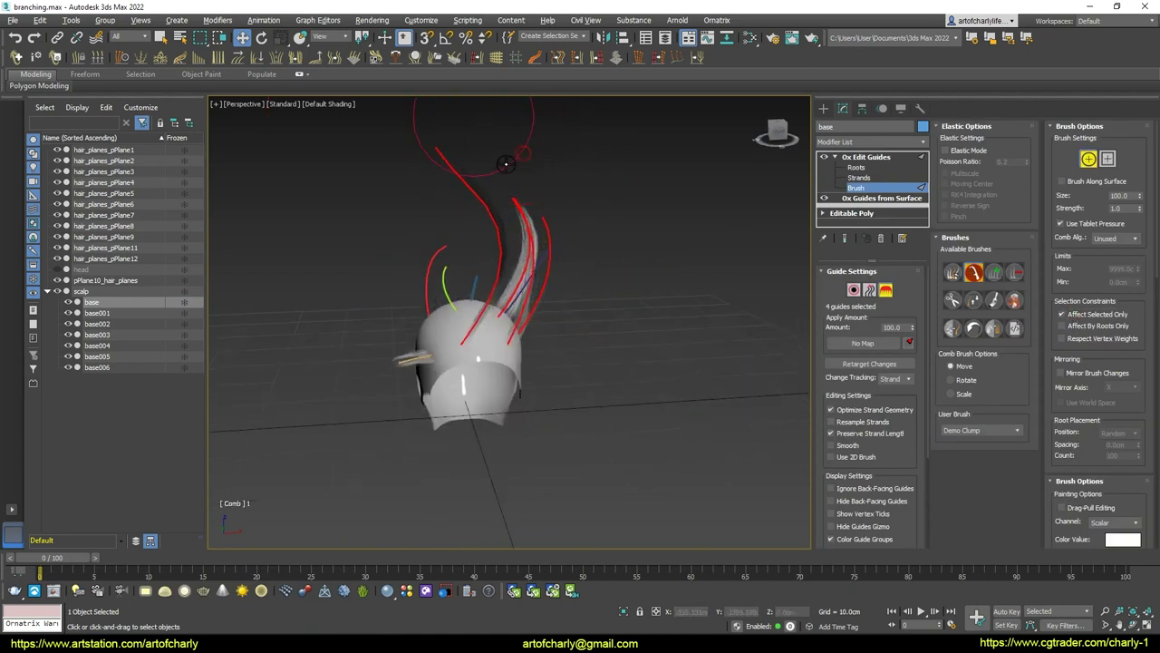
{"action": "left_click_drag", "start_coordinate": [505, 163], "coordinate": [515, 175]}
{"action": "middle_click_drag", "start_coordinate": [573, 327], "coordinate": [691, 329], "text": "alt"}
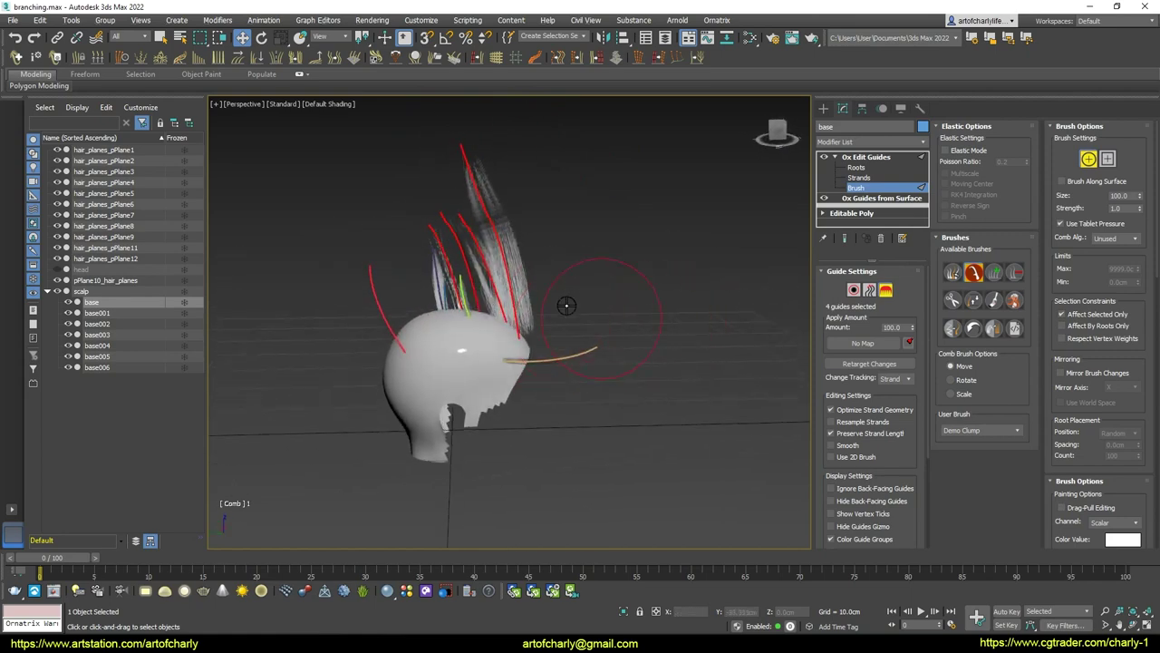
{"action": "mouse_move", "coordinate": [570, 305]}
{"action": "middle_mouse_down", "text": "alt"}
{"action": "mouse_move", "coordinate": [573, 353]}
{"action": "mouse_move", "coordinate": [555, 377]}
{"action": "mouse_move", "coordinate": [557, 344]}
{"action": "middle_mouse_up", "text": "alt"}
{"action": "scroll", "coordinate": [573, 354], "scroll_direction": "up", "scroll_amount": 3}
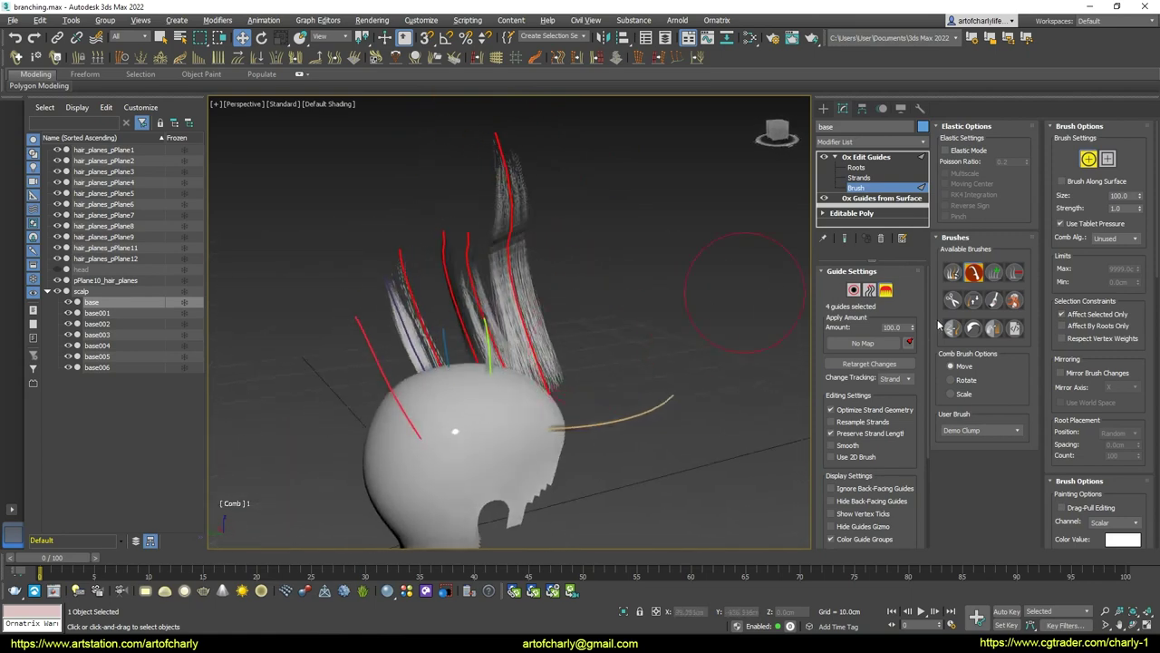
Select a single red guide by its root and comb it into a long rightward sweep
{"action": "left_click", "coordinate": [853, 291]}
{"action": "mouse_move", "coordinate": [622, 254]}
{"action": "middle_mouse_down", "text": "alt"}
{"action": "mouse_move", "coordinate": [686, 290]}
{"action": "mouse_move", "coordinate": [635, 272]}
{"action": "middle_mouse_up", "text": "alt"}
{"action": "left_click", "coordinate": [886, 289]}
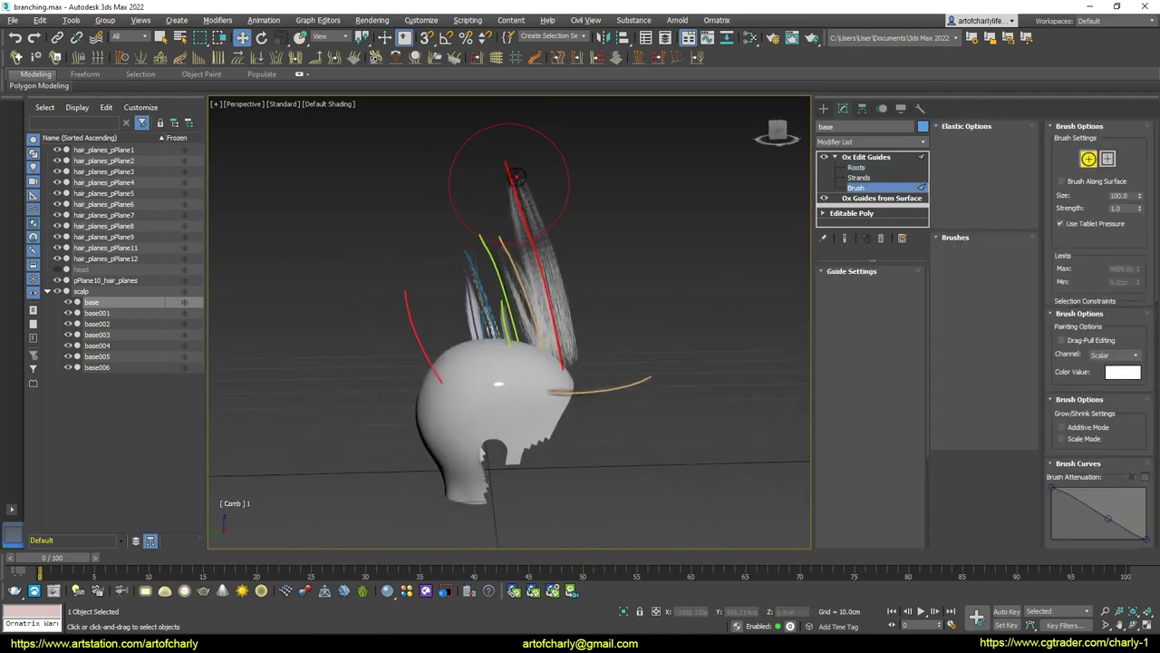
{"action": "mouse_move", "coordinate": [508, 182]}
{"action": "left_mouse_down"}
{"action": "mouse_move", "coordinate": [613, 160]}
{"action": "mouse_move", "coordinate": [646, 175]}
{"action": "mouse_move", "coordinate": [643, 194]}
{"action": "mouse_move", "coordinate": [712, 186]}
{"action": "left_mouse_up"}
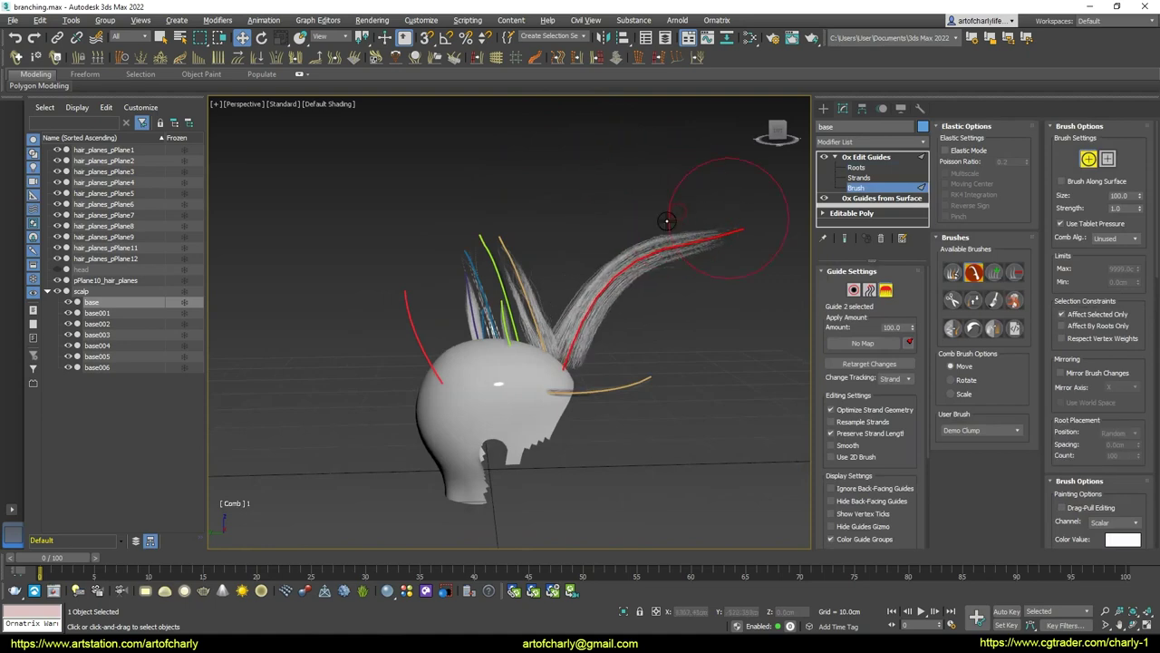
{"action": "middle_click_drag", "start_coordinate": [678, 238], "coordinate": [715, 371], "text": "alt"}
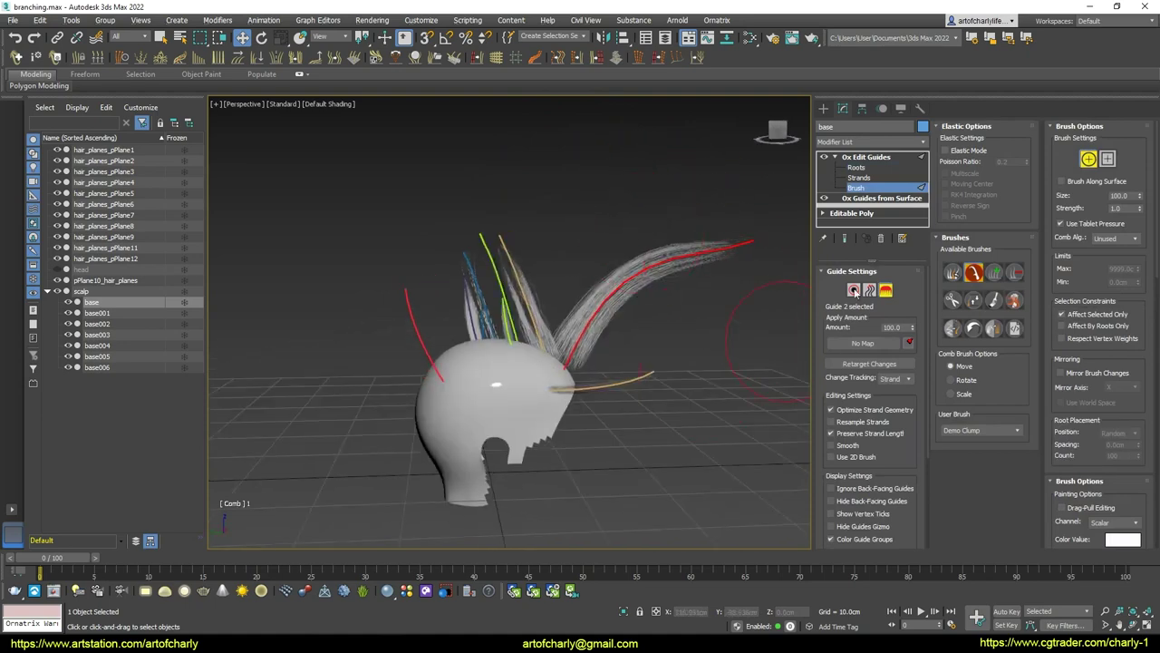
{"action": "key", "text": "1"}
{"action": "mouse_move", "coordinate": [635, 340]}
{"action": "middle_mouse_down", "text": "alt"}
{"action": "mouse_move", "coordinate": [431, 345]}
{"action": "mouse_move", "coordinate": [633, 439]}
{"action": "mouse_move", "coordinate": [469, 332]}
{"action": "mouse_move", "coordinate": [675, 344]}
{"action": "mouse_move", "coordinate": [631, 336]}
{"action": "mouse_move", "coordinate": [633, 347]}
{"action": "mouse_move", "coordinate": [665, 233]}
{"action": "middle_mouse_up", "text": "alt"}
Orbit and pan to review the combed guides, then leave guide editing and deselect
{"action": "scroll", "coordinate": [710, 298], "scroll_direction": "up", "scroll_amount": 3}
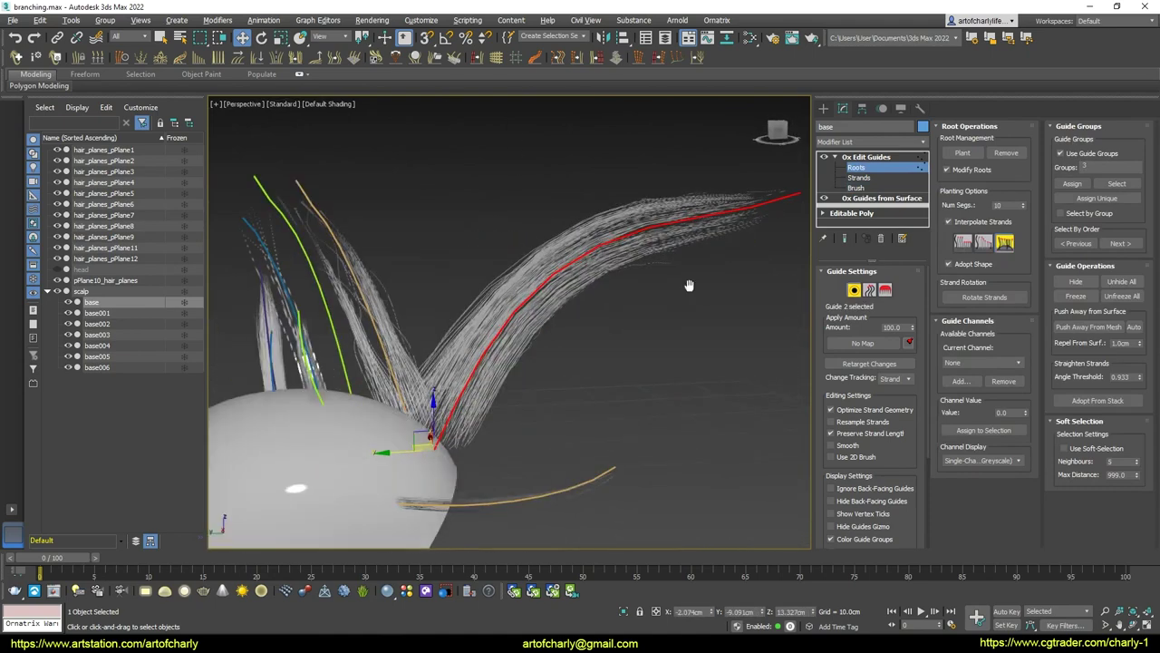
{"action": "scroll", "coordinate": [668, 309], "scroll_direction": "down", "scroll_amount": 3}
{"action": "mouse_move", "coordinate": [668, 309]}
{"action": "middle_mouse_down", "text": "alt"}
{"action": "mouse_move", "coordinate": [672, 228]}
{"action": "mouse_move", "coordinate": [623, 280]}
{"action": "mouse_move", "coordinate": [590, 280]}
{"action": "mouse_move", "coordinate": [609, 192]}
{"action": "middle_mouse_up", "text": "alt"}
{"action": "mouse_move", "coordinate": [532, 251]}
{"action": "middle_mouse_down", "text": "alt"}
{"action": "mouse_move", "coordinate": [544, 354]}
{"action": "mouse_move", "coordinate": [508, 305]}
{"action": "middle_mouse_up", "text": "alt"}
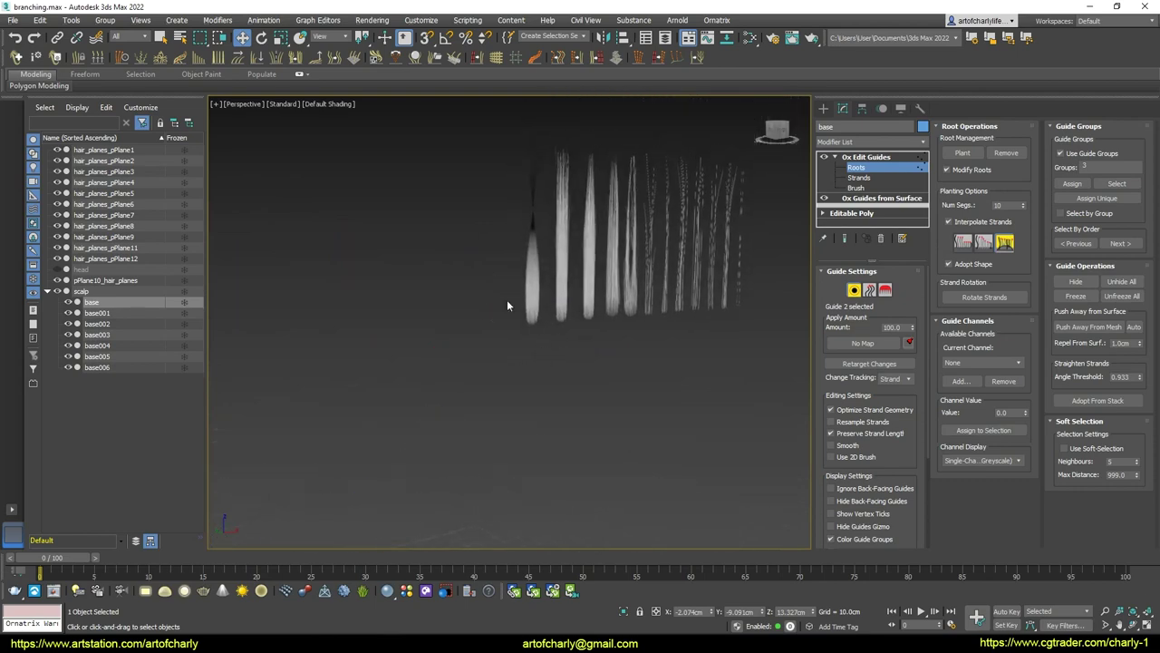
{"action": "middle_click_drag", "start_coordinate": [549, 250], "coordinate": [579, 270], "text": "alt"}
{"action": "mouse_move", "coordinate": [582, 312]}
{"action": "middle_mouse_down", "text": "alt"}
{"action": "mouse_move", "coordinate": [501, 243]}
{"action": "mouse_move", "coordinate": [549, 299]}
{"action": "mouse_move", "coordinate": [514, 274]}
{"action": "mouse_move", "coordinate": [472, 323]}
{"action": "mouse_move", "coordinate": [570, 342]}
{"action": "mouse_move", "coordinate": [519, 297]}
{"action": "mouse_move", "coordinate": [549, 267]}
{"action": "mouse_move", "coordinate": [580, 272]}
{"action": "middle_mouse_up", "text": "alt"}
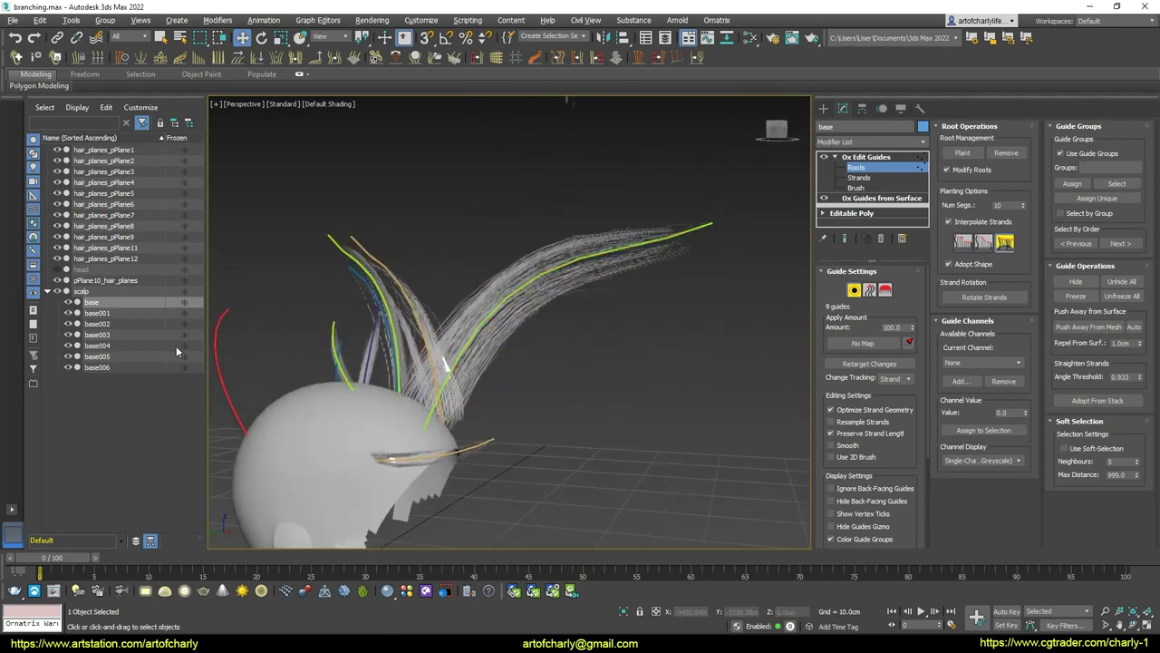
{"action": "mouse_move", "coordinate": [478, 338]}
{"action": "middle_mouse_down"}
{"action": "mouse_move", "coordinate": [634, 284]}
{"action": "mouse_move", "coordinate": [615, 315]}
{"action": "mouse_move", "coordinate": [840, 122]}
{"action": "middle_mouse_up"}
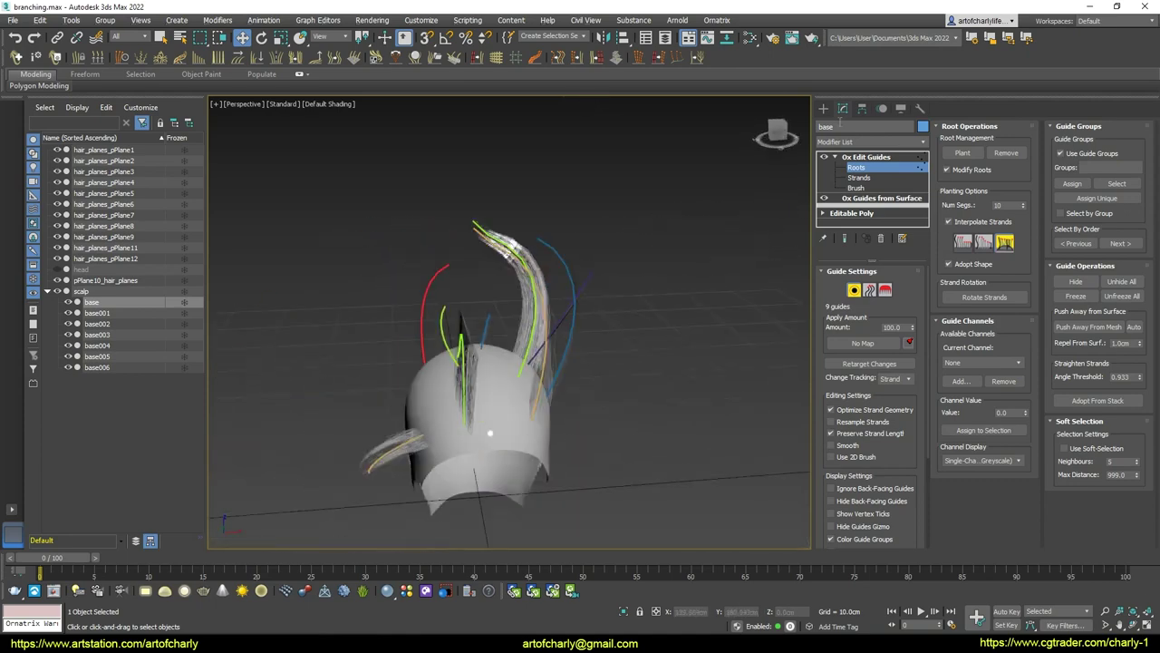
{"action": "left_click", "coordinate": [823, 110]}
{"action": "left_click", "coordinate": [649, 361]}
Select base006 and zoom in on its long rightward hair clump
{"action": "left_click", "coordinate": [572, 317]}
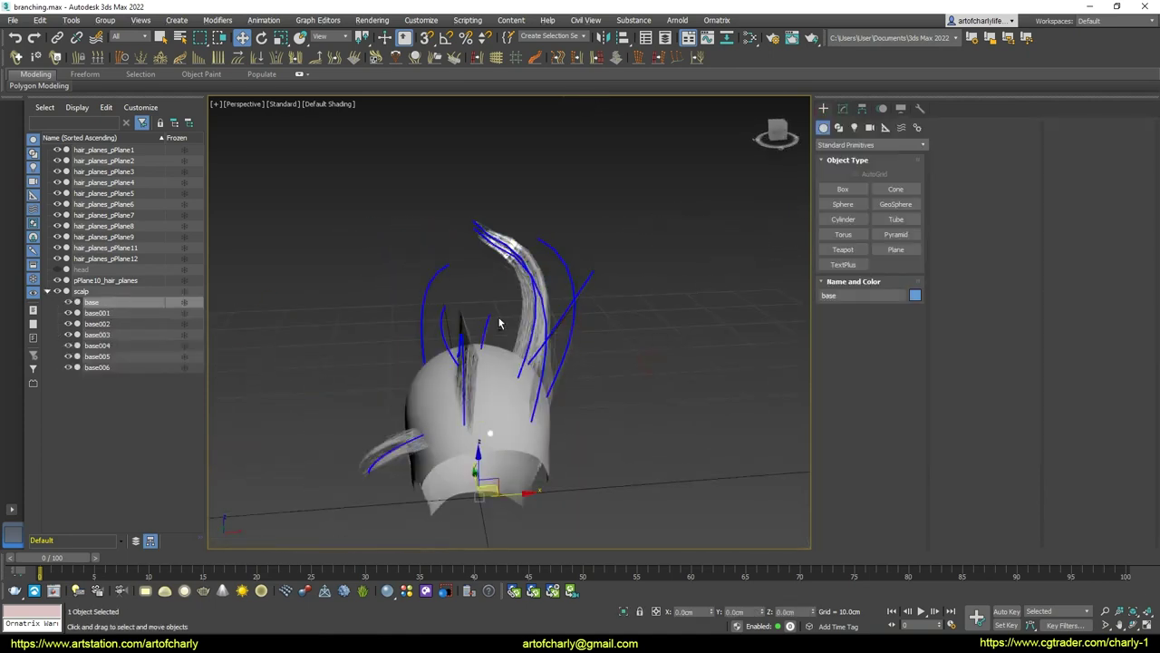
{"action": "middle_click_drag", "start_coordinate": [500, 325], "coordinate": [577, 323], "text": "alt"}
{"action": "scroll", "coordinate": [530, 331], "scroll_direction": "up", "scroll_amount": 3}
{"action": "scroll", "coordinate": [530, 331], "scroll_direction": "down", "scroll_amount": 5}
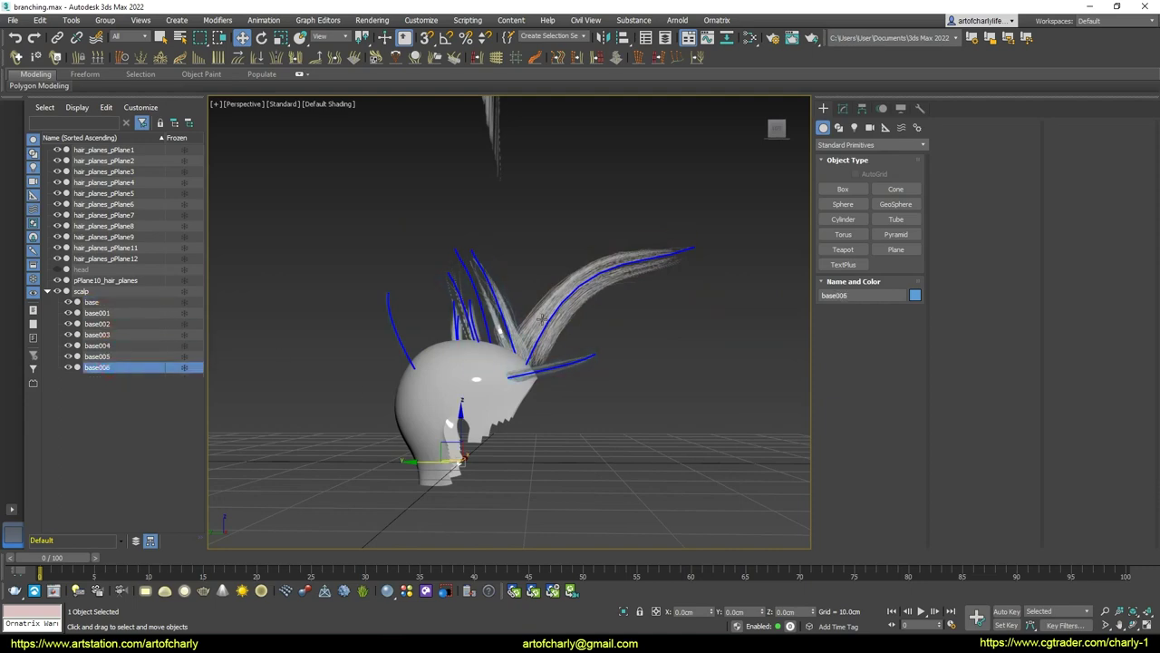
{"action": "scroll", "coordinate": [541, 318], "scroll_direction": "up", "scroll_amount": 2}
{"action": "scroll", "coordinate": [634, 281], "scroll_direction": "up", "scroll_amount": 3}
{"action": "scroll", "coordinate": [707, 258], "scroll_direction": "down", "scroll_amount": 3}
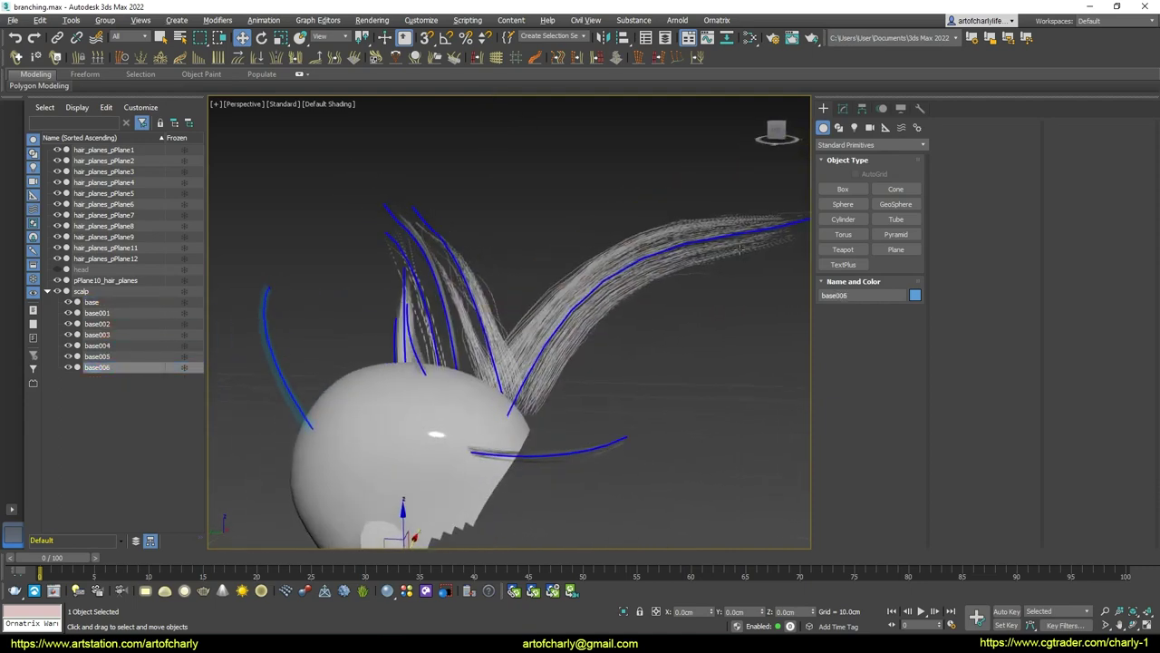
Brush-comb the clump's guide so its tip curves steeply upward, then exit editing
{"action": "left_click", "coordinate": [841, 109]}
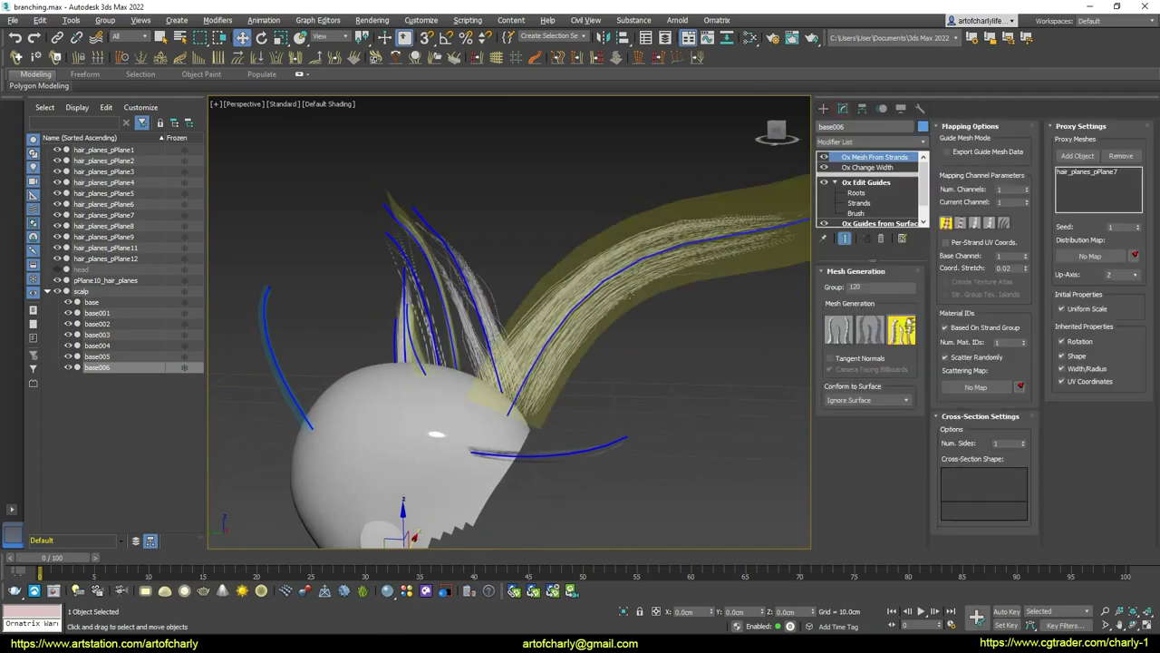
{"action": "mouse_move", "coordinate": [635, 263]}
{"action": "middle_mouse_down", "text": "alt"}
{"action": "mouse_move", "coordinate": [603, 246]}
{"action": "mouse_move", "coordinate": [575, 421]}
{"action": "middle_mouse_up", "text": "alt"}
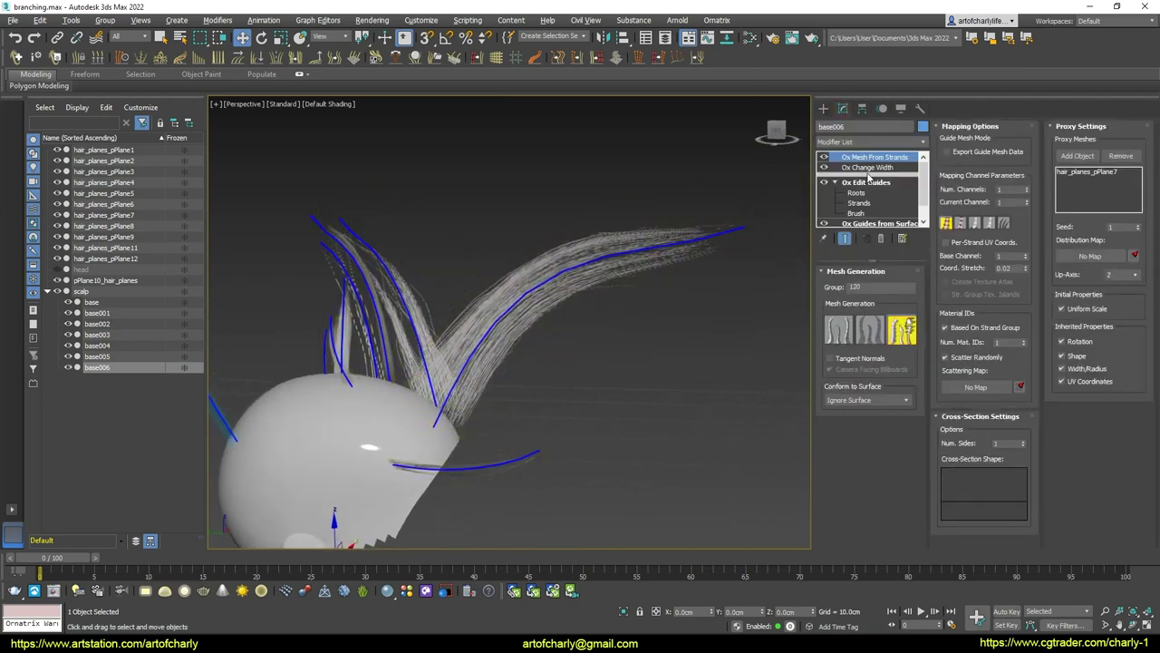
{"action": "left_click", "coordinate": [858, 214]}
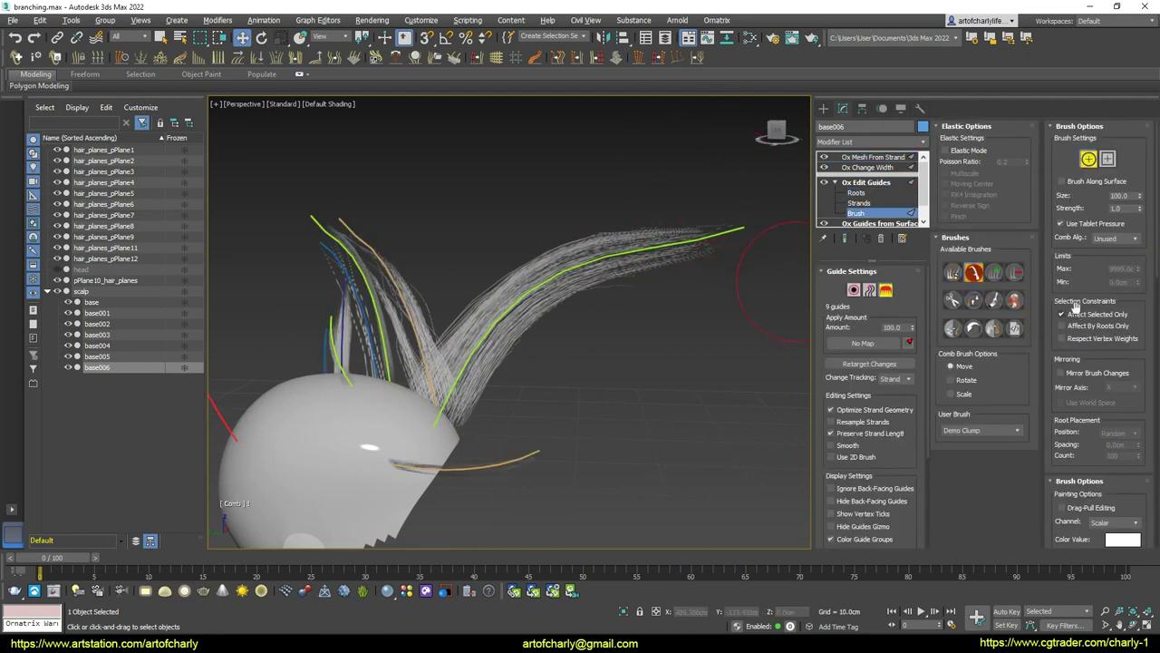
{"action": "mouse_move", "coordinate": [732, 302]}
{"action": "left_mouse_down"}
{"action": "mouse_move", "coordinate": [725, 136]}
{"action": "mouse_move", "coordinate": [635, 108]}
{"action": "left_mouse_up"}
{"action": "middle_click_drag", "start_coordinate": [562, 272], "coordinate": [514, 387], "text": "alt"}
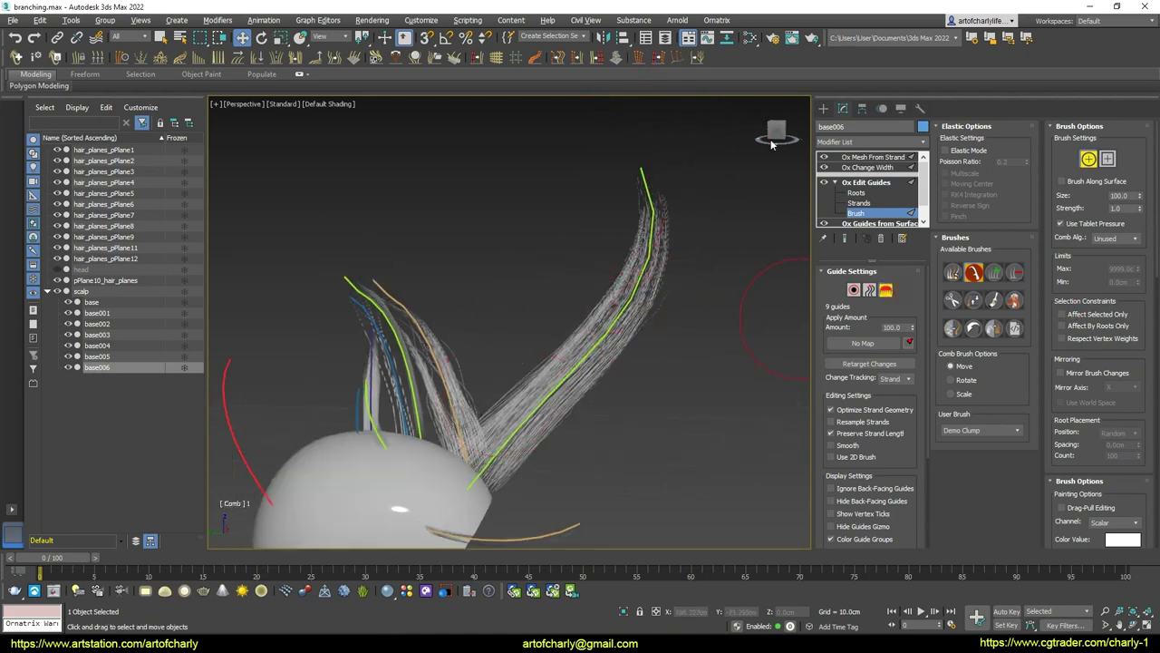
{"action": "key", "text": "ctrl+d"}
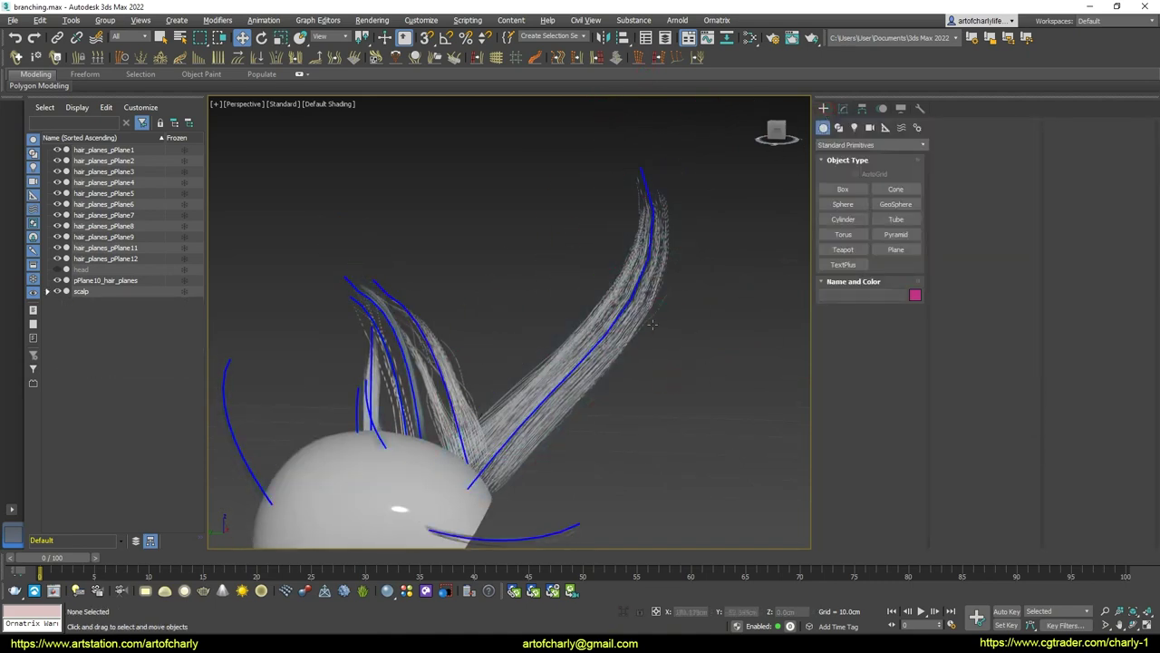
Select the base006 hair object and orbit the view around the head and guides
{"action": "mouse_move", "coordinate": [557, 319]}
{"action": "middle_mouse_down", "text": "alt"}
{"action": "mouse_move", "coordinate": [596, 280]}
{"action": "mouse_move", "coordinate": [536, 281]}
{"action": "mouse_move", "coordinate": [544, 299]}
{"action": "mouse_move", "coordinate": [560, 316]}
{"action": "mouse_move", "coordinate": [527, 269]}
{"action": "mouse_move", "coordinate": [536, 207]}
{"action": "mouse_move", "coordinate": [541, 263]}
{"action": "mouse_move", "coordinate": [731, 264]}
{"action": "mouse_move", "coordinate": [531, 272]}
{"action": "mouse_move", "coordinate": [370, 331]}
{"action": "mouse_move", "coordinate": [562, 299]}
{"action": "mouse_move", "coordinate": [527, 273]}
{"action": "mouse_move", "coordinate": [538, 362]}
{"action": "mouse_move", "coordinate": [494, 409]}
{"action": "mouse_move", "coordinate": [501, 286]}
{"action": "mouse_move", "coordinate": [526, 298]}
{"action": "mouse_move", "coordinate": [564, 292]}
{"action": "mouse_move", "coordinate": [407, 383]}
{"action": "mouse_move", "coordinate": [421, 273]}
{"action": "mouse_move", "coordinate": [611, 280]}
{"action": "mouse_move", "coordinate": [586, 334]}
{"action": "mouse_move", "coordinate": [590, 445]}
{"action": "mouse_move", "coordinate": [515, 290]}
{"action": "mouse_move", "coordinate": [350, 271]}
{"action": "mouse_move", "coordinate": [427, 264]}
{"action": "mouse_move", "coordinate": [472, 311]}
{"action": "mouse_move", "coordinate": [541, 290]}
{"action": "mouse_move", "coordinate": [508, 332]}
{"action": "mouse_move", "coordinate": [535, 299]}
{"action": "mouse_move", "coordinate": [494, 321]}
{"action": "mouse_move", "coordinate": [458, 399]}
{"action": "mouse_move", "coordinate": [552, 276]}
{"action": "middle_mouse_up", "text": "alt"}
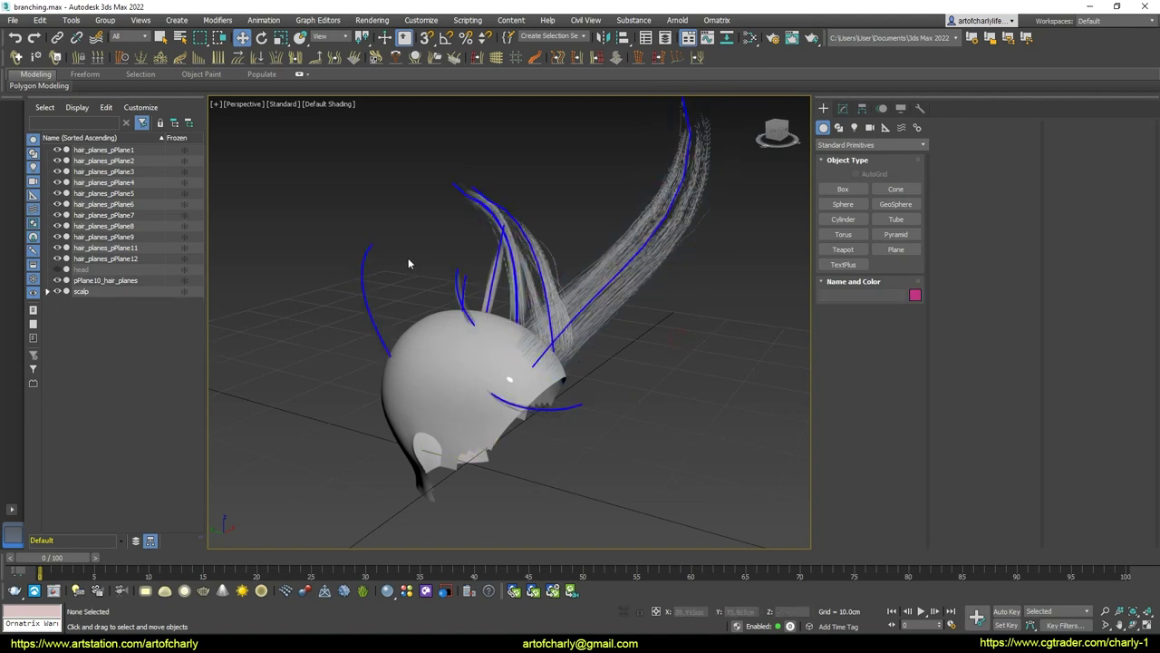
{"action": "left_click", "coordinate": [365, 274]}
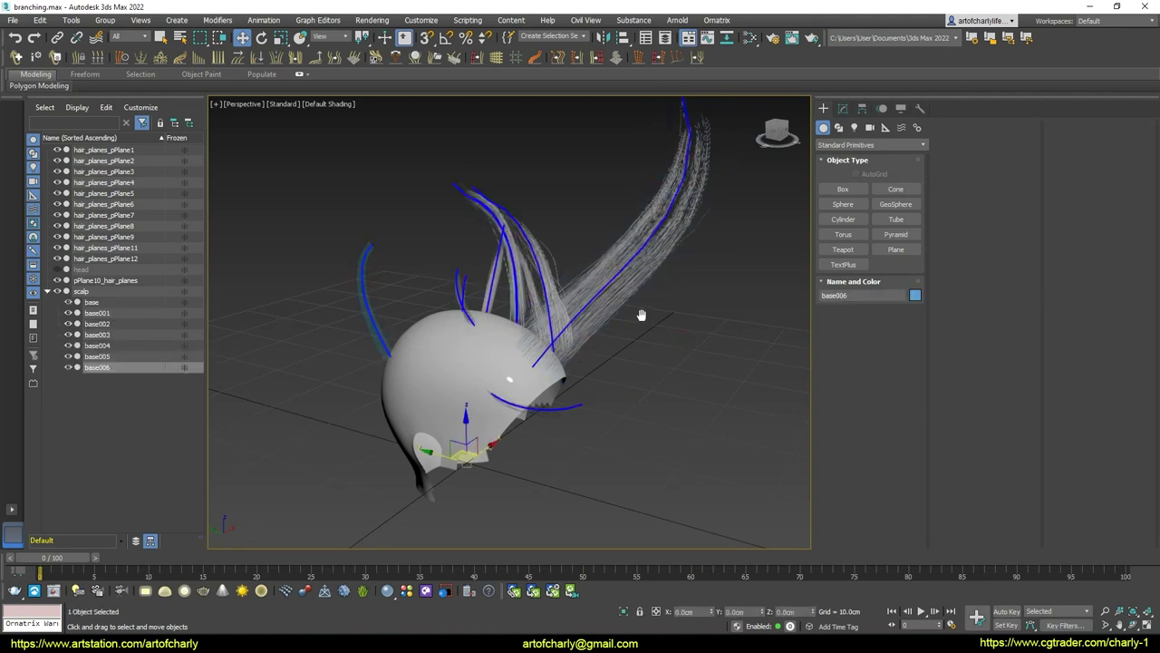
{"action": "key", "text": "super"}
{"action": "key", "text": "alt+Tab"}
{"action": "mouse_move", "coordinate": [641, 315]}
{"action": "middle_mouse_down", "text": "alt"}
{"action": "mouse_move", "coordinate": [493, 339]}
{"action": "mouse_move", "coordinate": [557, 342]}
{"action": "middle_mouse_up", "text": "alt"}
{"action": "scroll", "coordinate": [557, 341], "scroll_direction": "up", "scroll_amount": 2}
Switch the perspective viewport to High Quality shading and clear the selection
{"action": "left_click", "coordinate": [283, 105]}
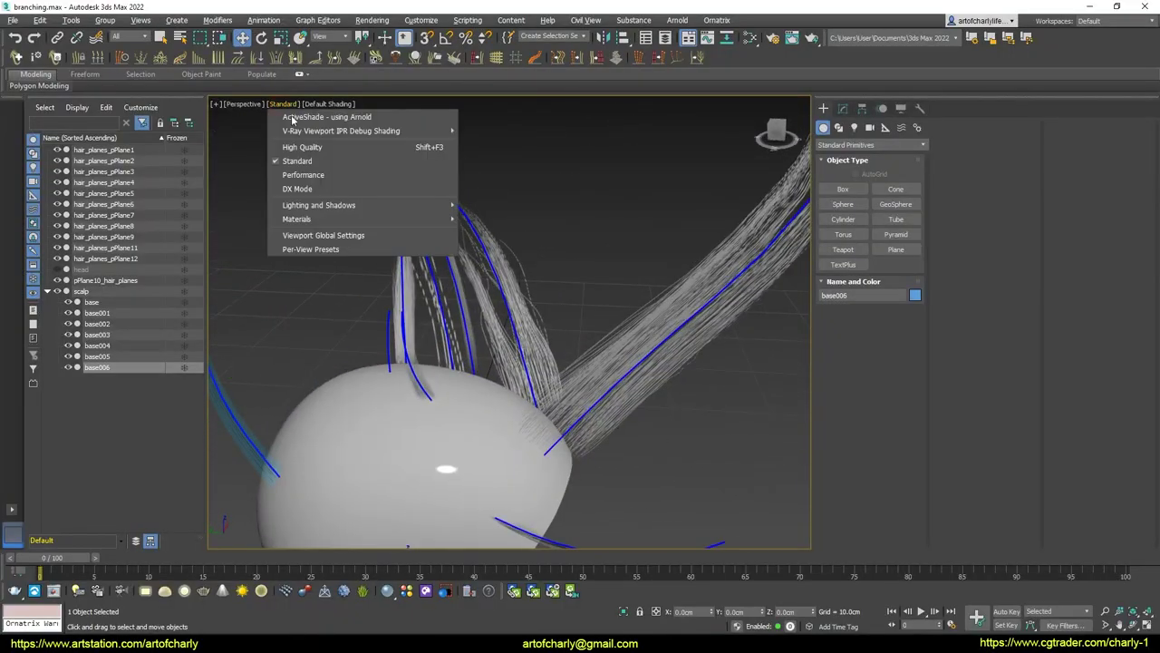
{"action": "left_click", "coordinate": [302, 147]}
{"action": "mouse_move", "coordinate": [508, 345]}
{"action": "middle_mouse_down", "text": "alt"}
{"action": "mouse_move", "coordinate": [685, 392]}
{"action": "mouse_move", "coordinate": [299, 315]}
{"action": "mouse_move", "coordinate": [474, 241]}
{"action": "mouse_move", "coordinate": [684, 480]}
{"action": "middle_mouse_up", "text": "alt"}
{"action": "left_click", "coordinate": [685, 391]}
Orbit and zoom around the head to review the hair cards on the scalp
{"action": "scroll", "coordinate": [474, 240], "scroll_direction": "up", "scroll_amount": 5}
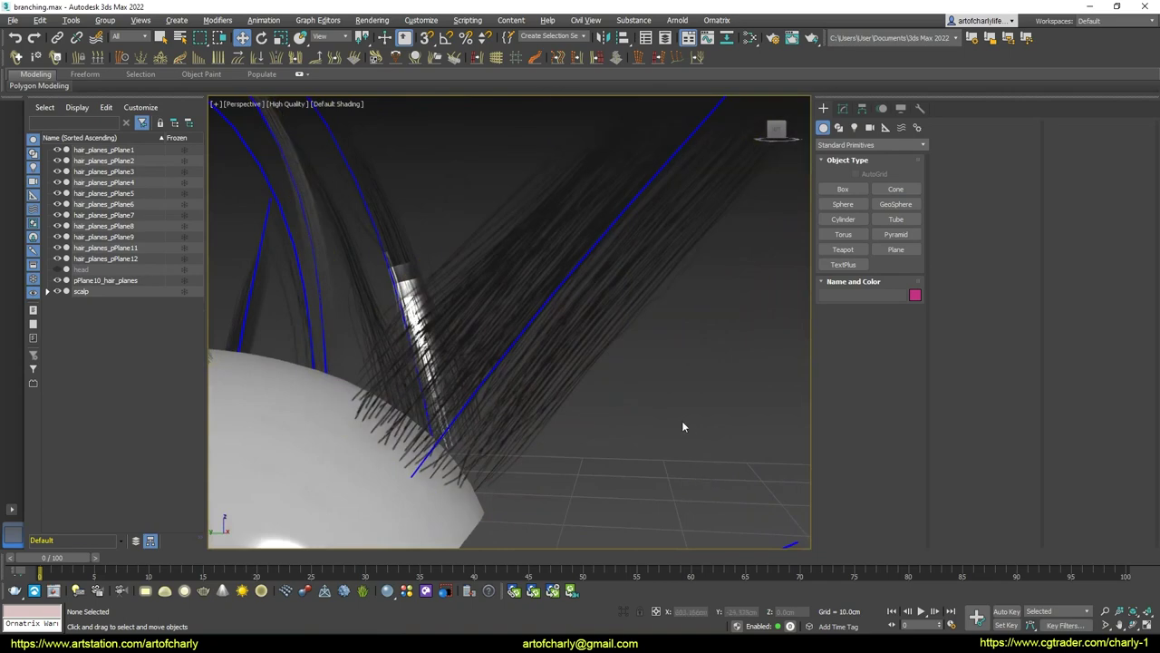
{"action": "mouse_move", "coordinate": [684, 426]}
{"action": "middle_mouse_down", "text": "alt"}
{"action": "mouse_move", "coordinate": [506, 480]}
{"action": "mouse_move", "coordinate": [686, 414]}
{"action": "middle_mouse_up", "text": "alt"}
{"action": "scroll", "coordinate": [551, 342], "scroll_direction": "down", "scroll_amount": 5}
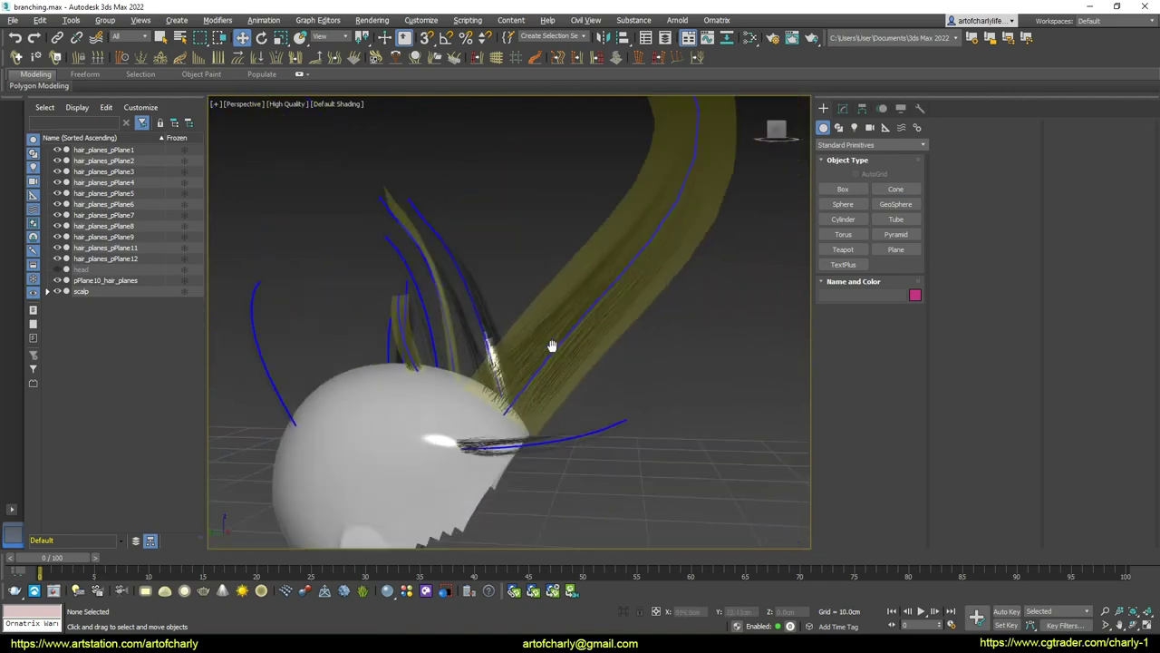
{"action": "mouse_move", "coordinate": [552, 342]}
{"action": "middle_mouse_down", "text": "alt"}
{"action": "mouse_move", "coordinate": [421, 358]}
{"action": "mouse_move", "coordinate": [536, 423]}
{"action": "middle_mouse_up", "text": "alt"}
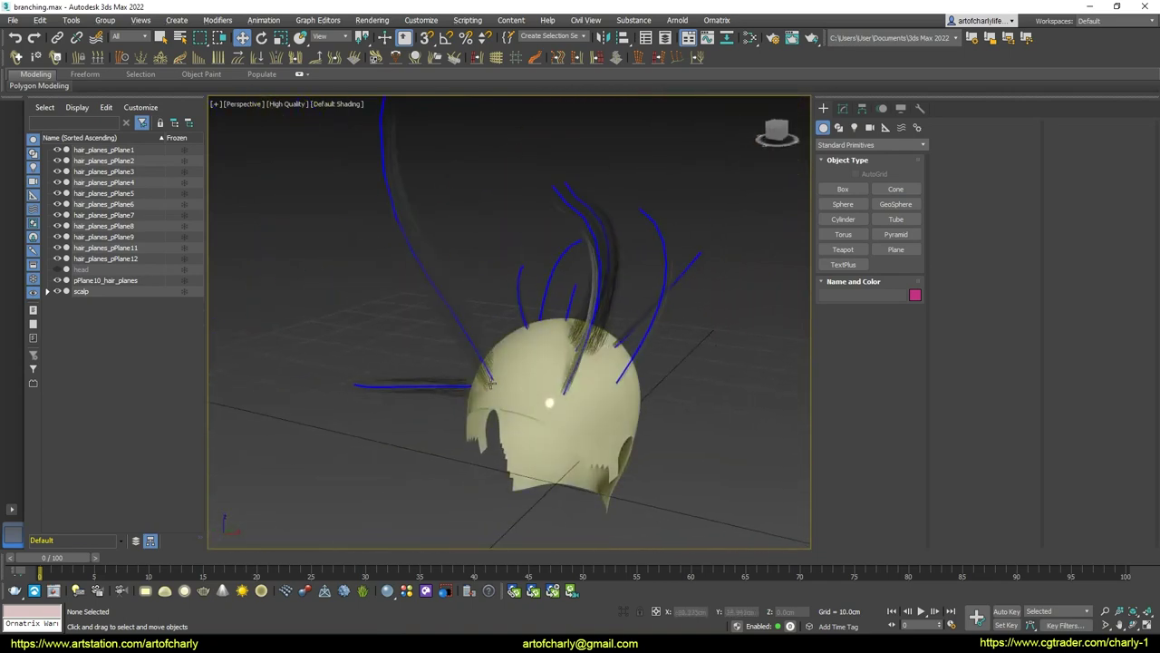
{"action": "mouse_move", "coordinate": [489, 384]}
{"action": "middle_mouse_down", "text": "alt"}
{"action": "mouse_move", "coordinate": [464, 367]}
{"action": "mouse_move", "coordinate": [530, 363]}
{"action": "middle_mouse_up", "text": "alt"}
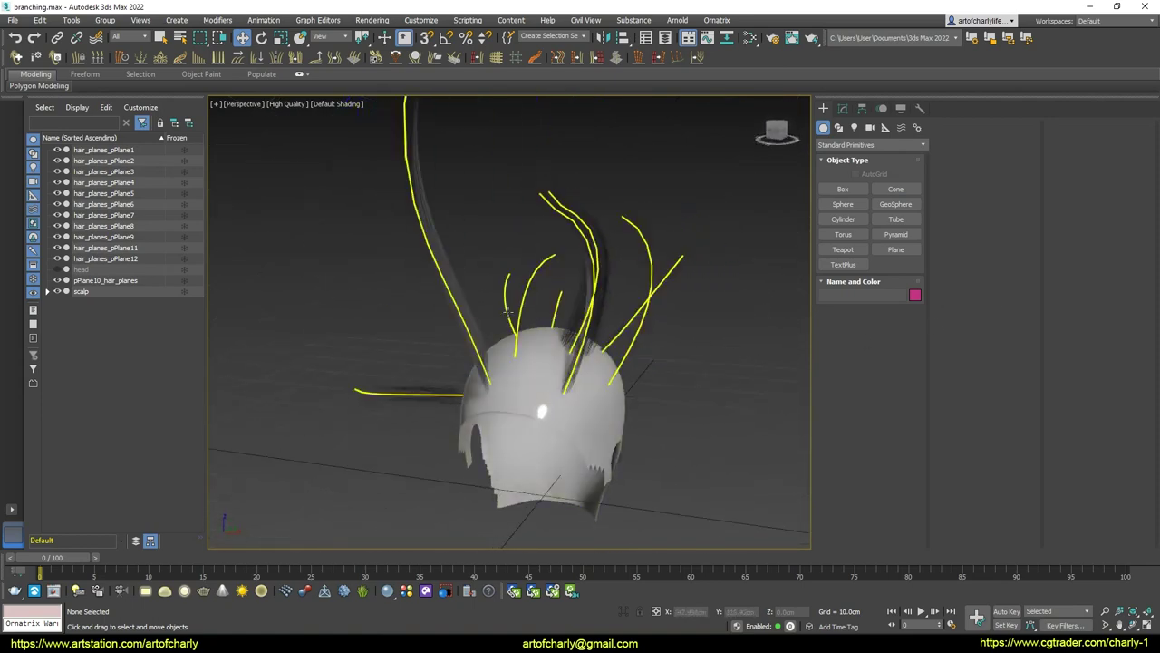